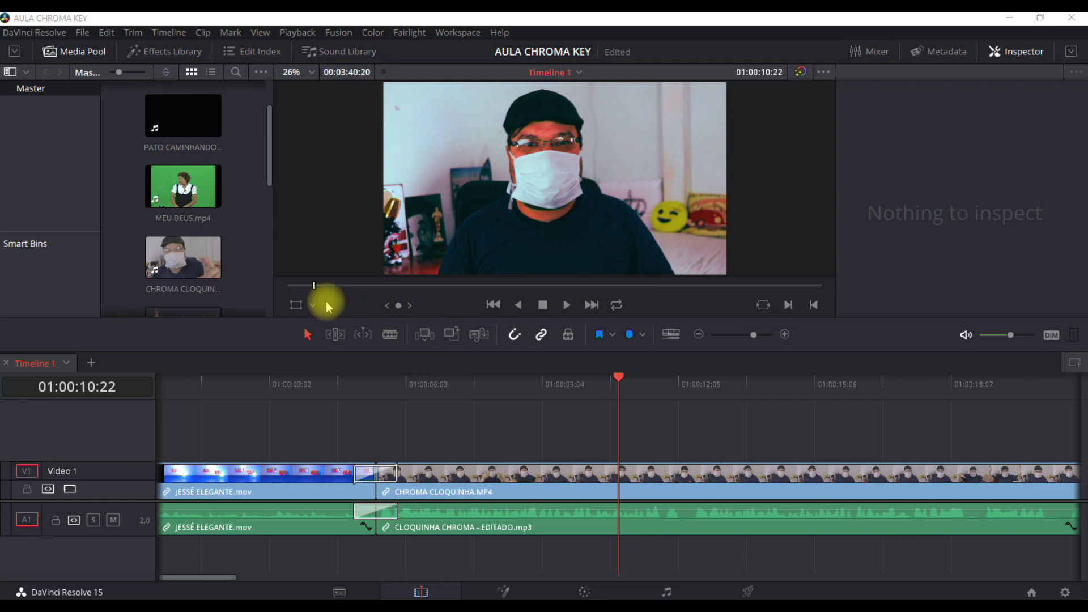
Place MEU DEUS.mp4 on Video 2 above CHROMA CLOQUINHA and open it in the Color page.
{"action": "left_click", "coordinate": [183, 180]}
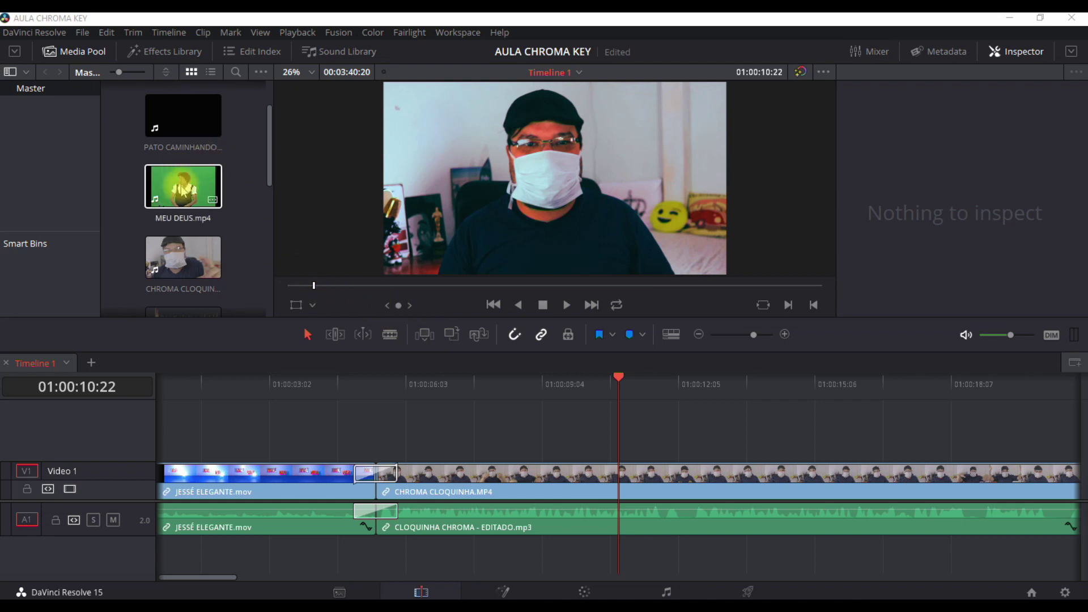
{"action": "mouse_move", "coordinate": [182, 192]}
{"action": "left_mouse_down"}
{"action": "mouse_move", "coordinate": [608, 462]}
{"action": "mouse_move", "coordinate": [604, 490]}
{"action": "left_mouse_up"}
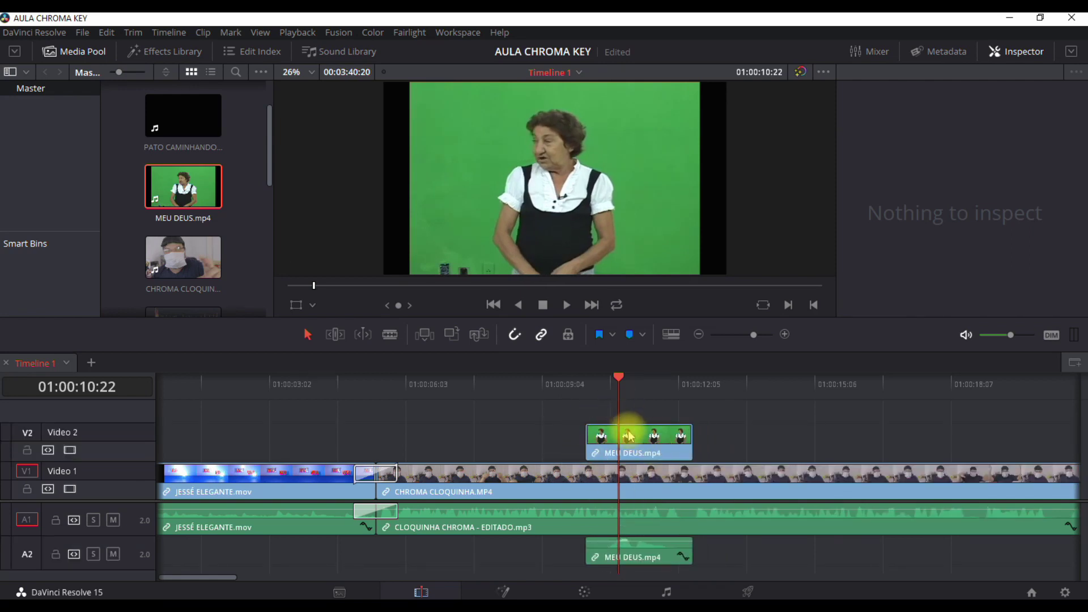
{"action": "left_click", "coordinate": [615, 458]}
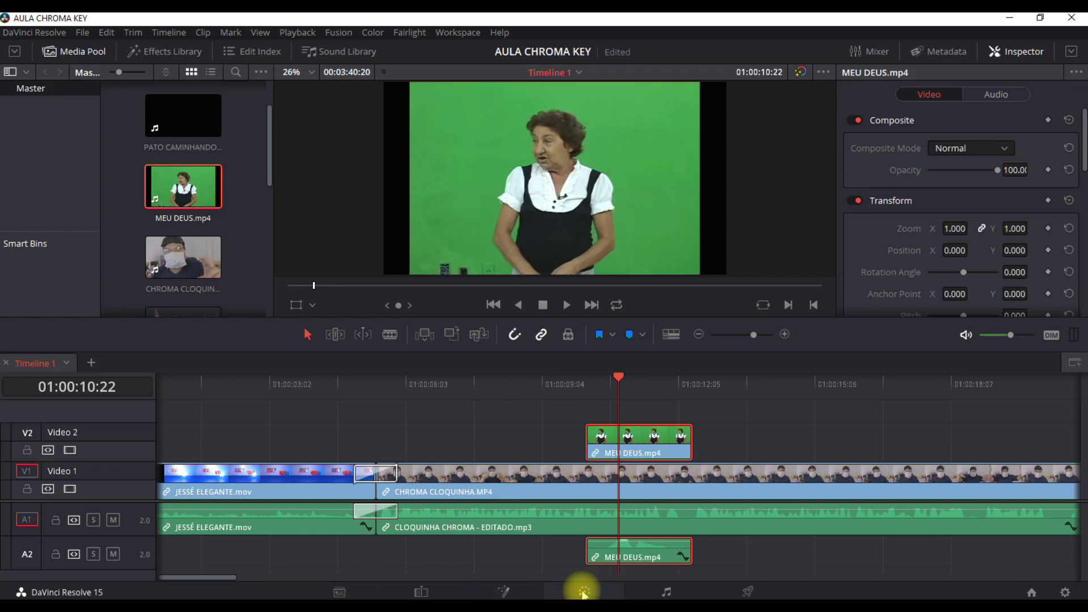
{"action": "left_click", "coordinate": [585, 592]}
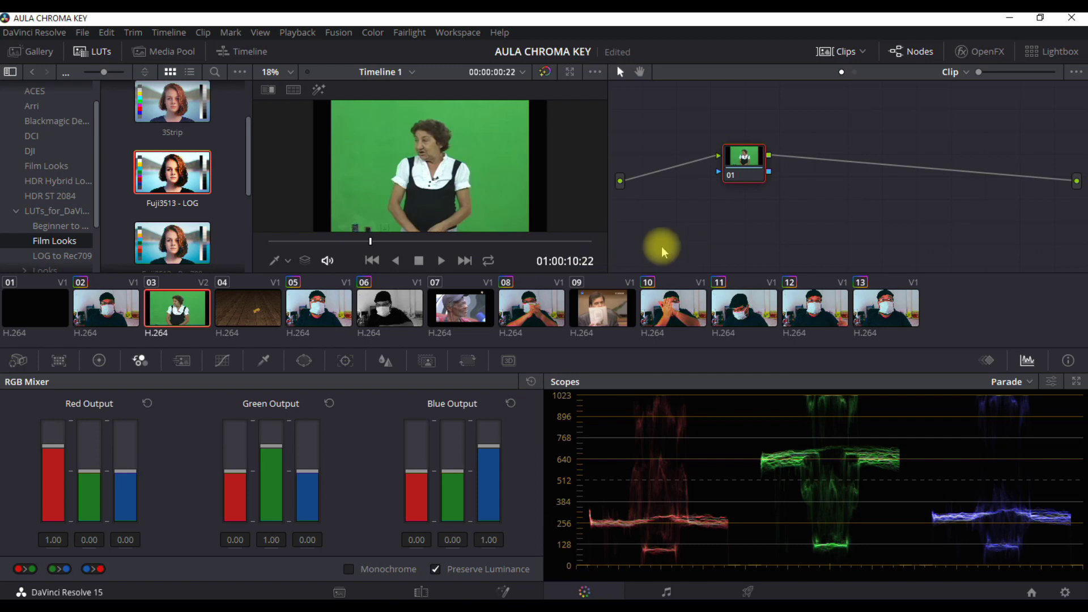
Connect node 01's key output to a new alpha output and show the Window palette.
{"action": "right_click", "coordinate": [945, 218]}
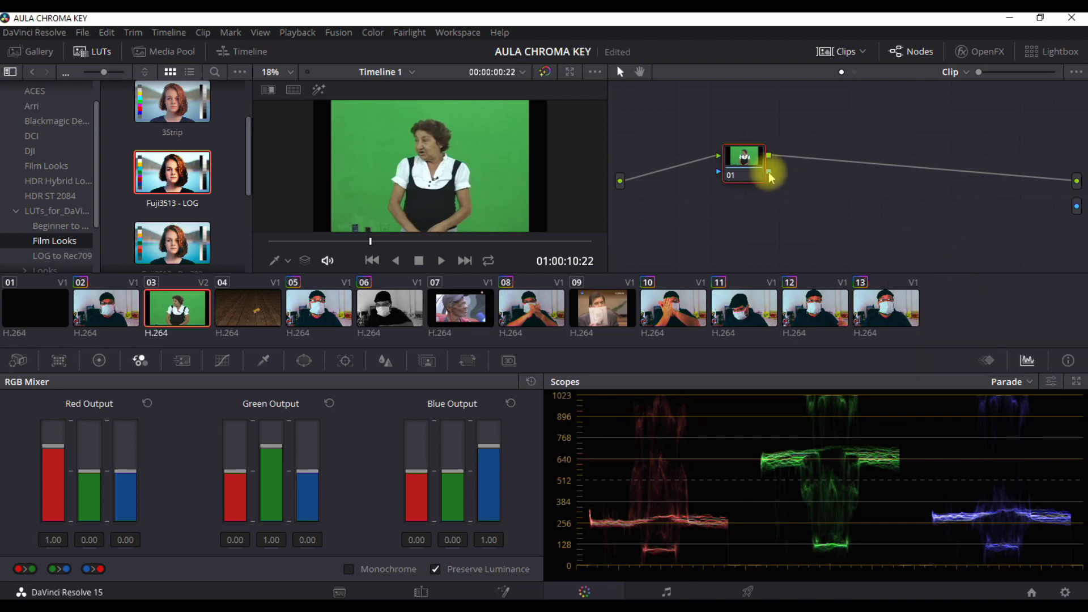
{"action": "left_click_drag", "start_coordinate": [769, 171], "coordinate": [912, 204]}
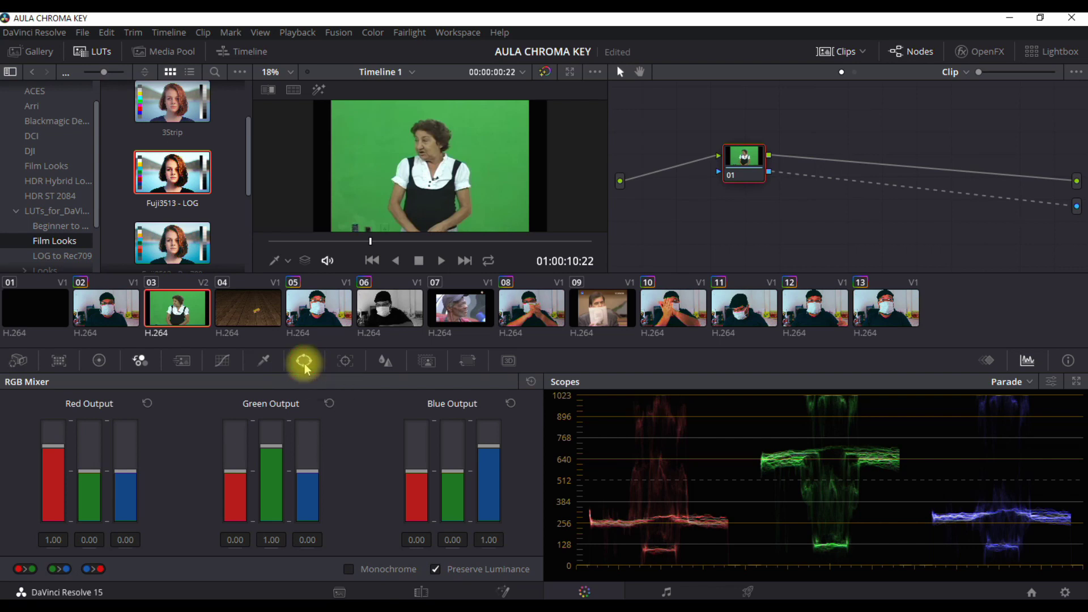
{"action": "left_click", "coordinate": [304, 362]}
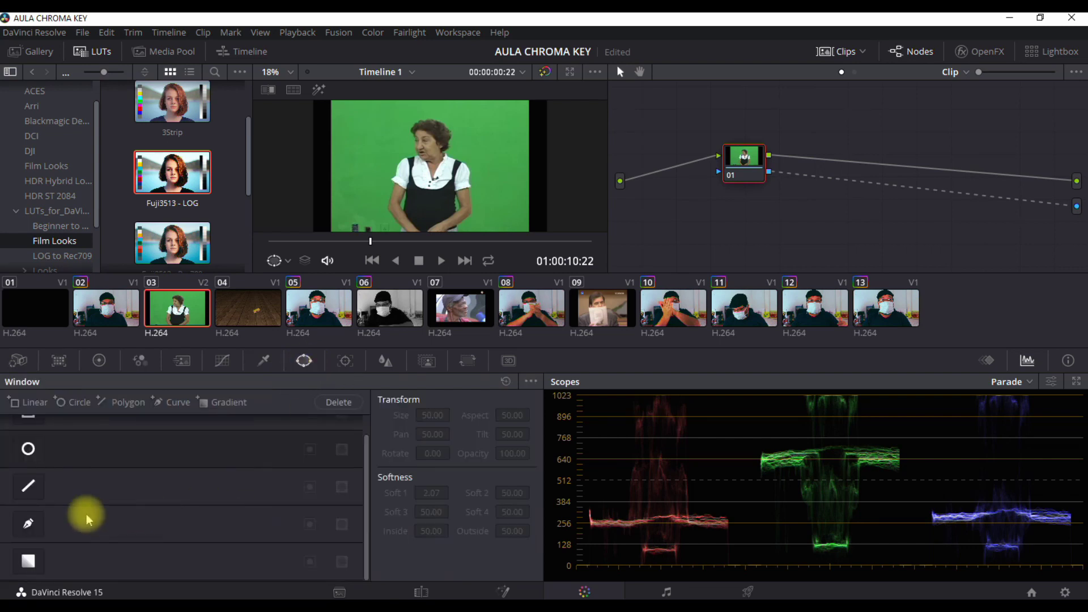
Enable the Curve window, hide LUTs and zoom the viewer in on the floor objects.
{"action": "left_click", "coordinate": [32, 526]}
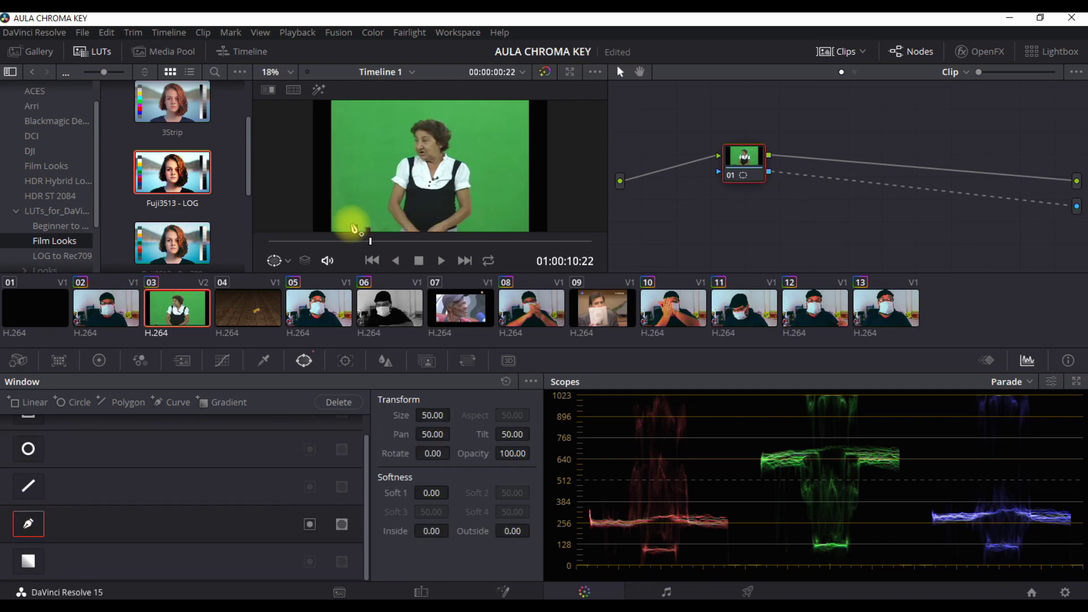
{"action": "left_click", "coordinate": [98, 53]}
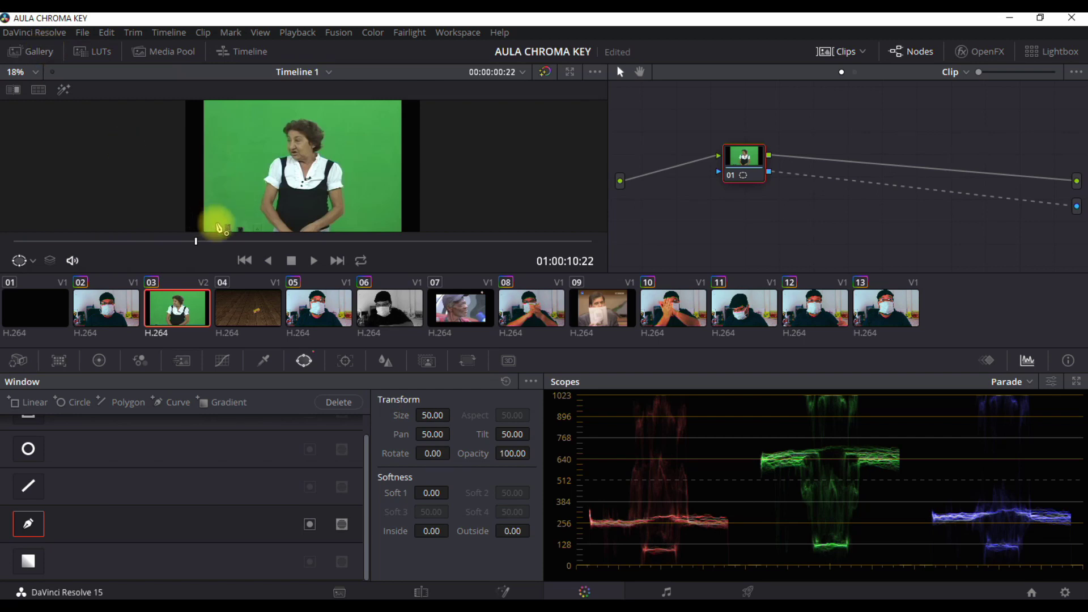
{"action": "scroll", "coordinate": [215, 224], "scroll_direction": "up", "scroll_amount": 1}
{"action": "scroll", "coordinate": [215, 219], "scroll_direction": "up", "scroll_amount": 2}
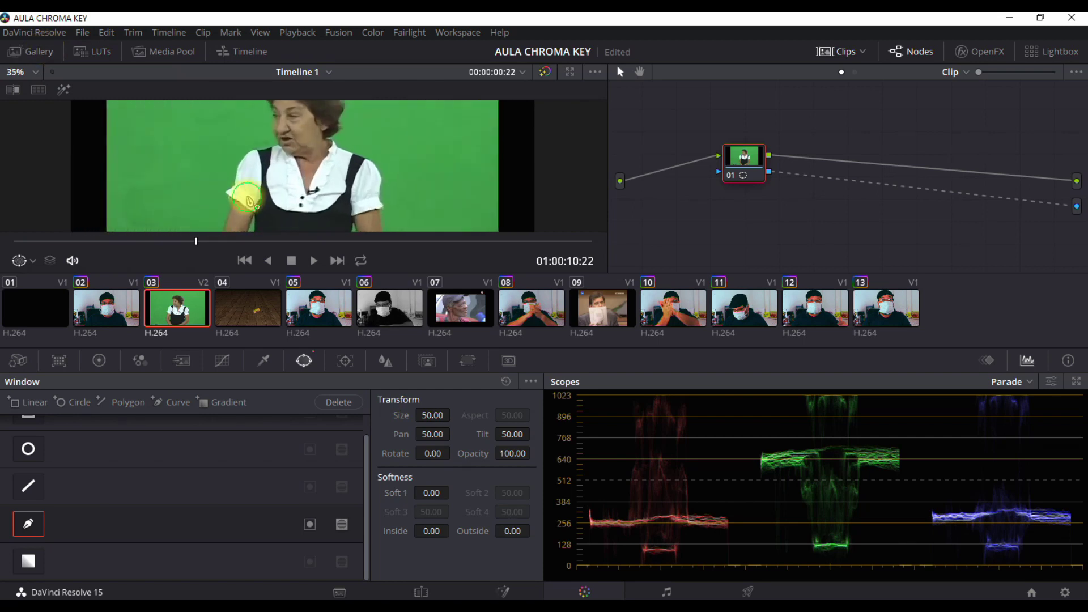
{"action": "left_click_drag", "start_coordinate": [247, 199], "coordinate": [399, 53]}
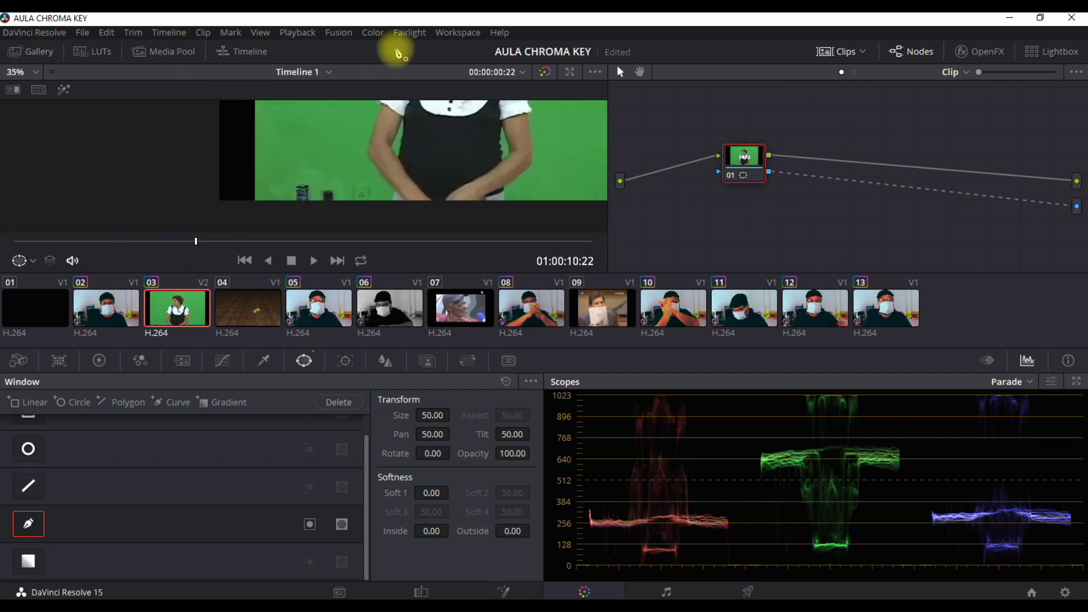
Draw a closed custom mask outline around the bottom-left floor objects.
{"action": "left_click", "coordinate": [288, 218]}
{"action": "left_click", "coordinate": [280, 184]}
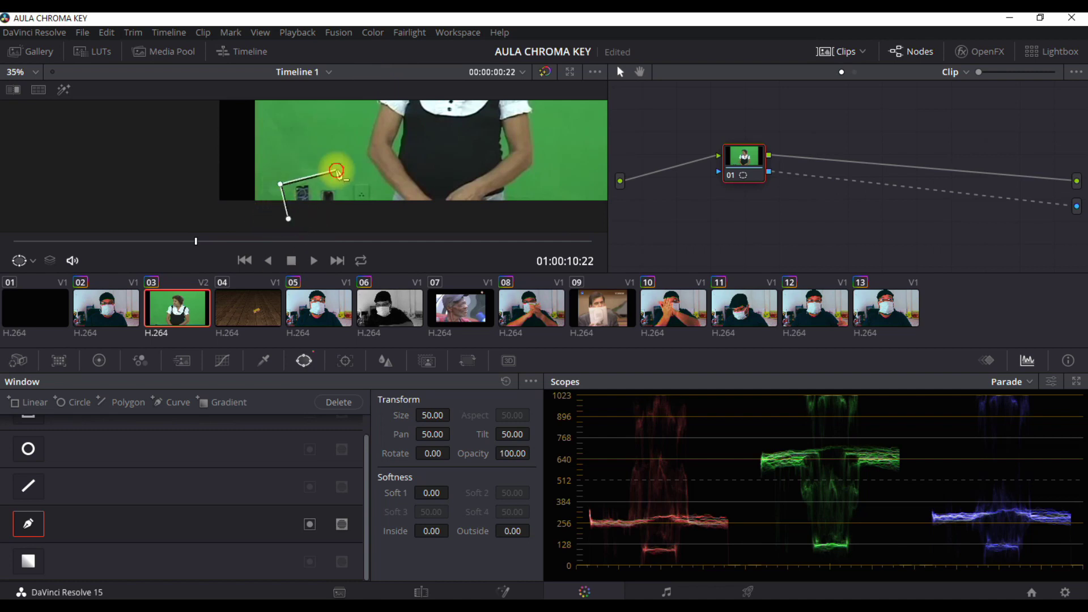
{"action": "left_click", "coordinate": [336, 170]}
{"action": "left_click", "coordinate": [374, 172]}
{"action": "left_click", "coordinate": [376, 219]}
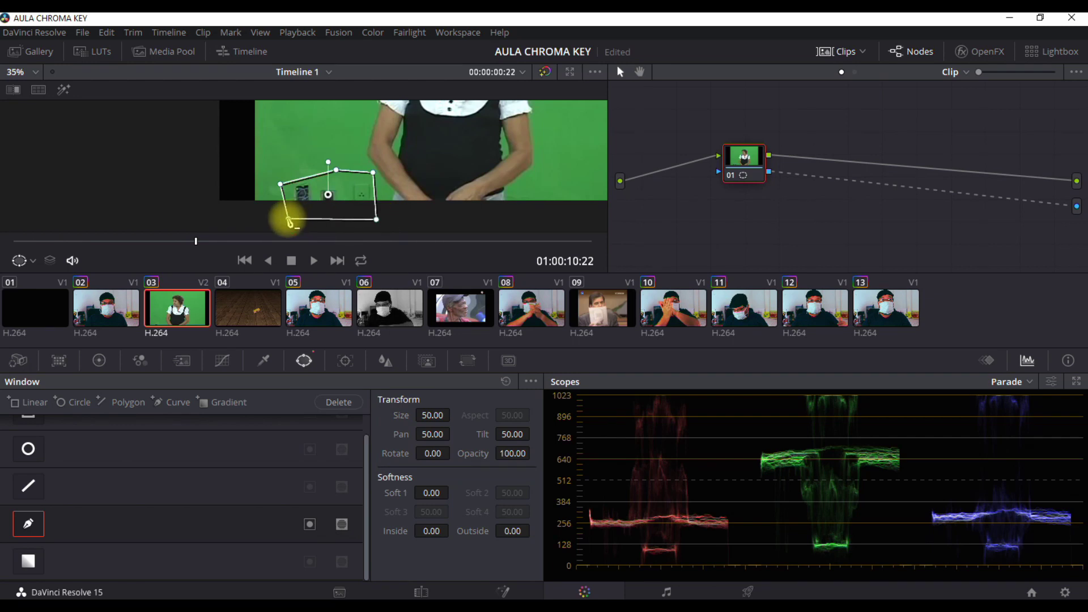
{"action": "left_click", "coordinate": [288, 219]}
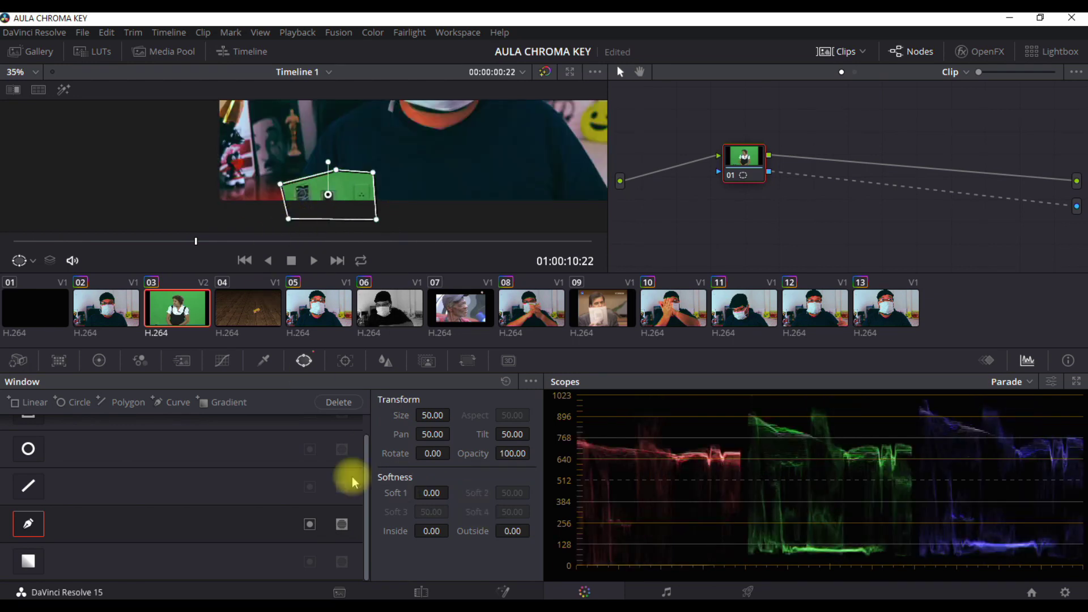
Invert the mask to hide the floor objects and set the viewer zoom to Fit.
{"action": "left_click", "coordinate": [310, 526]}
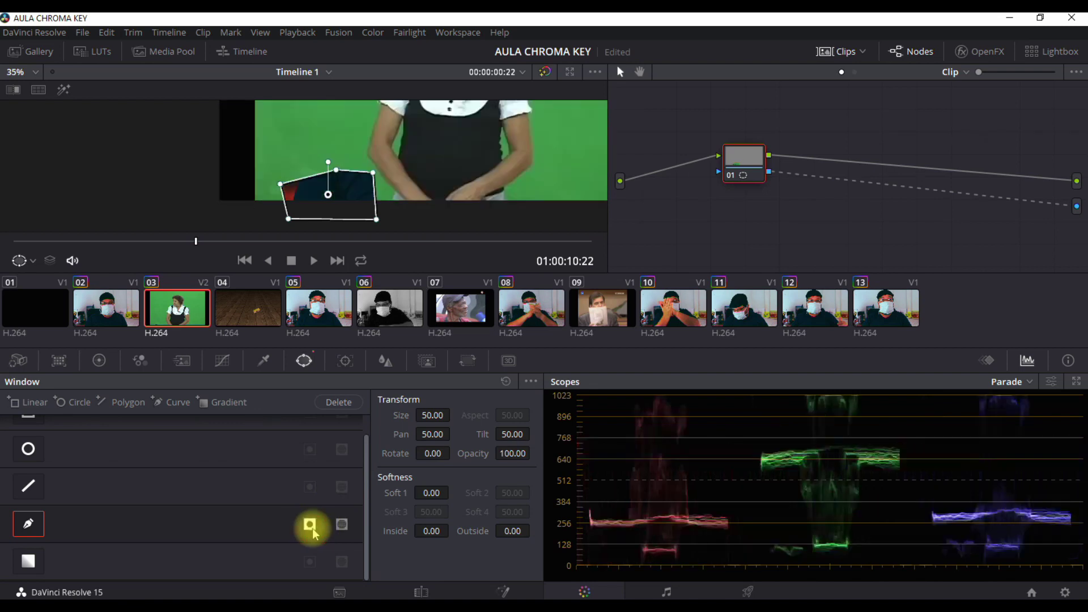
{"action": "scroll", "coordinate": [368, 188], "scroll_direction": "down", "scroll_amount": 1}
{"action": "scroll", "coordinate": [369, 188], "scroll_direction": "down", "scroll_amount": 2}
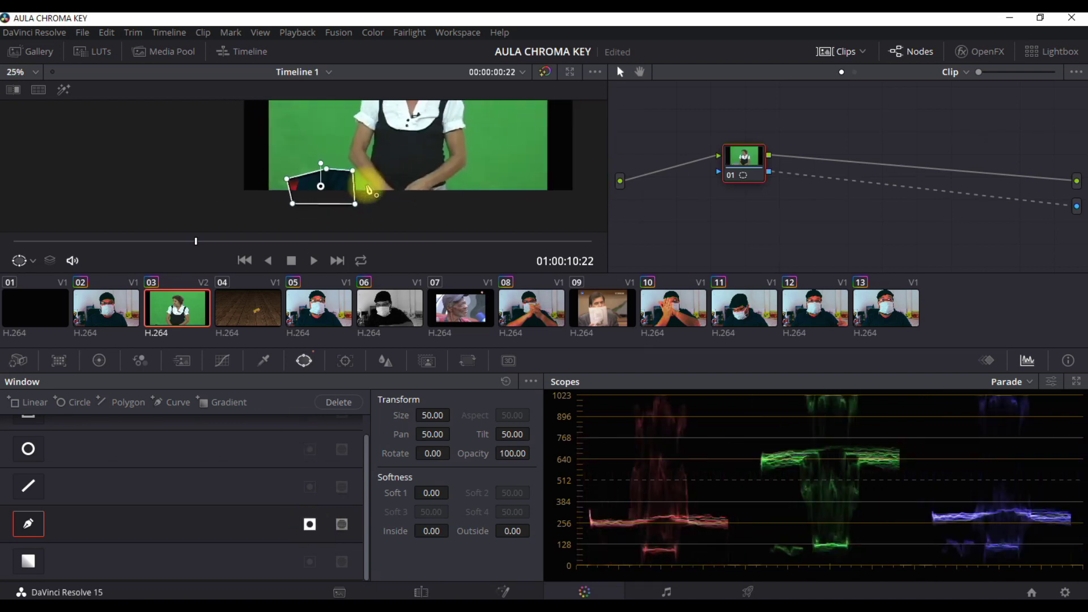
{"action": "scroll", "coordinate": [450, 167], "scroll_direction": "down", "scroll_amount": 1}
{"action": "scroll", "coordinate": [453, 170], "scroll_direction": "down", "scroll_amount": 1}
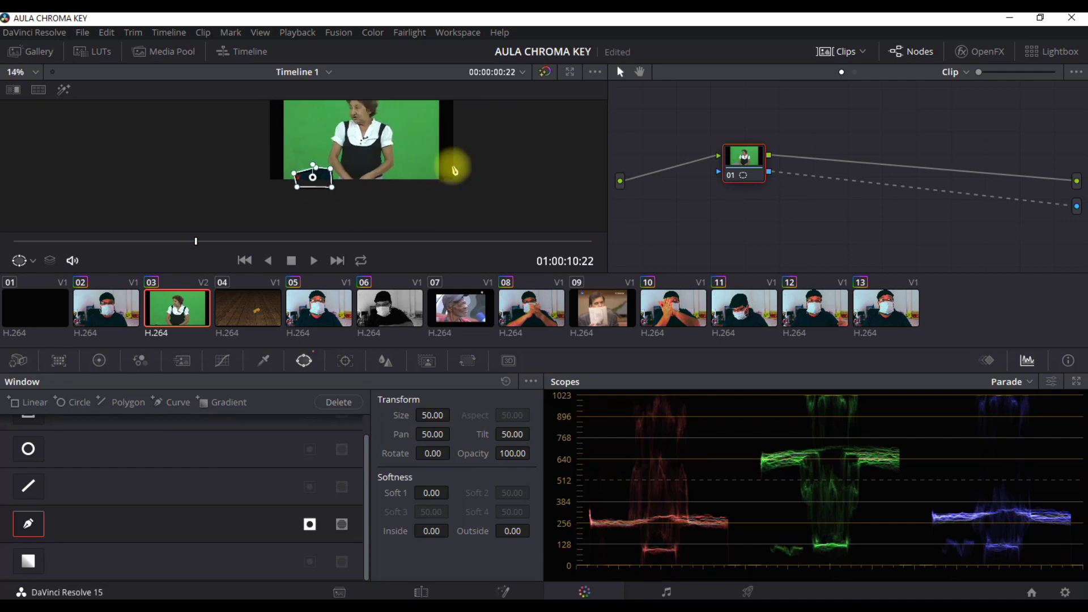
{"action": "left_click", "coordinate": [34, 78]}
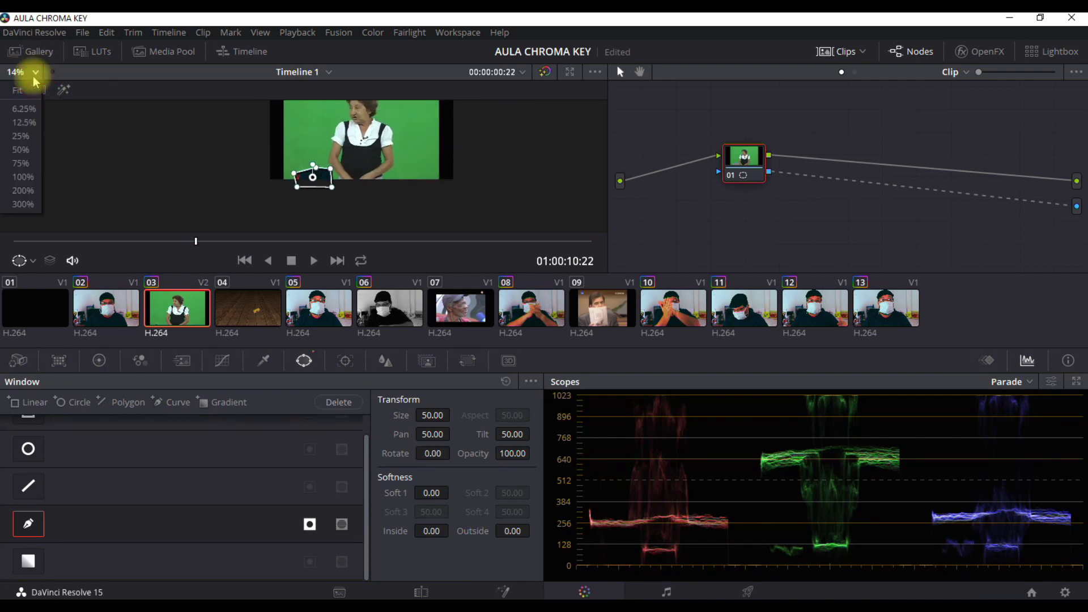
{"action": "left_click", "coordinate": [26, 95]}
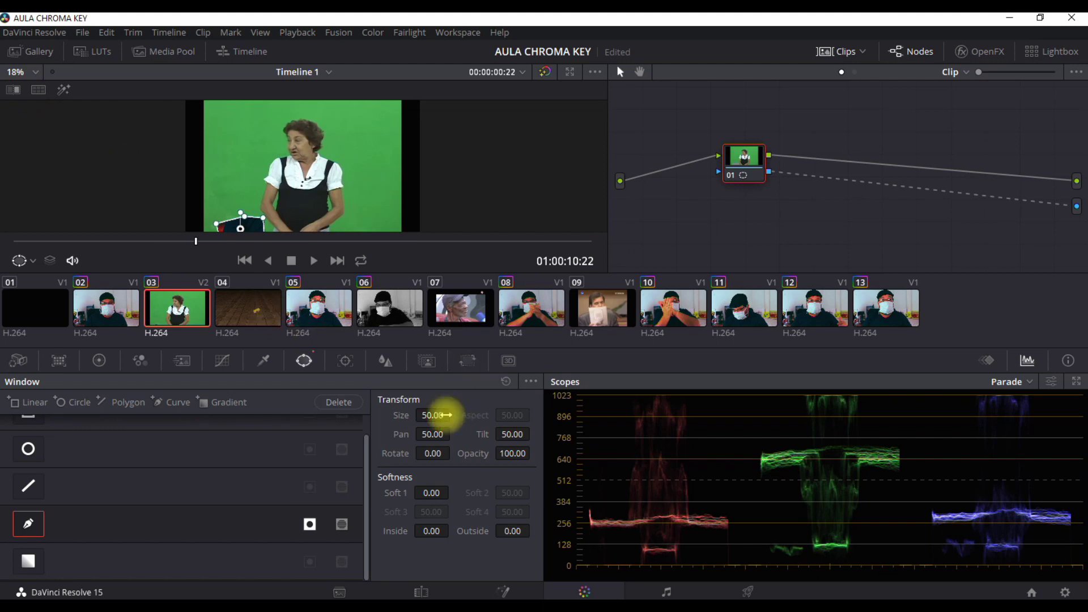
Sample the green backdrop with the qualifier eyedropper, invert the selection, and view the highlight matte.
{"action": "left_click", "coordinate": [264, 367]}
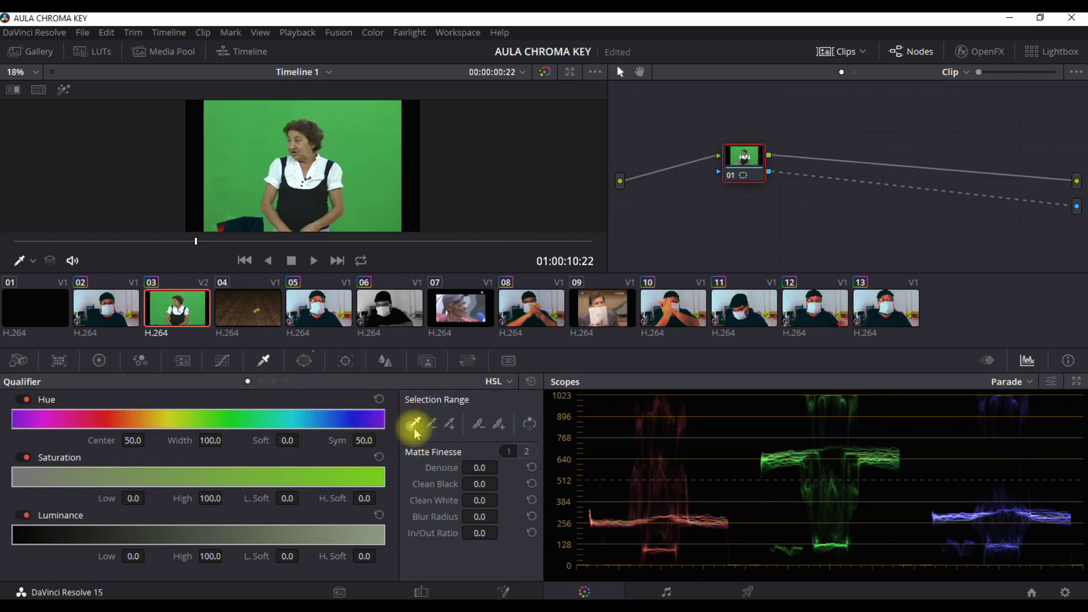
{"action": "left_click", "coordinate": [338, 116]}
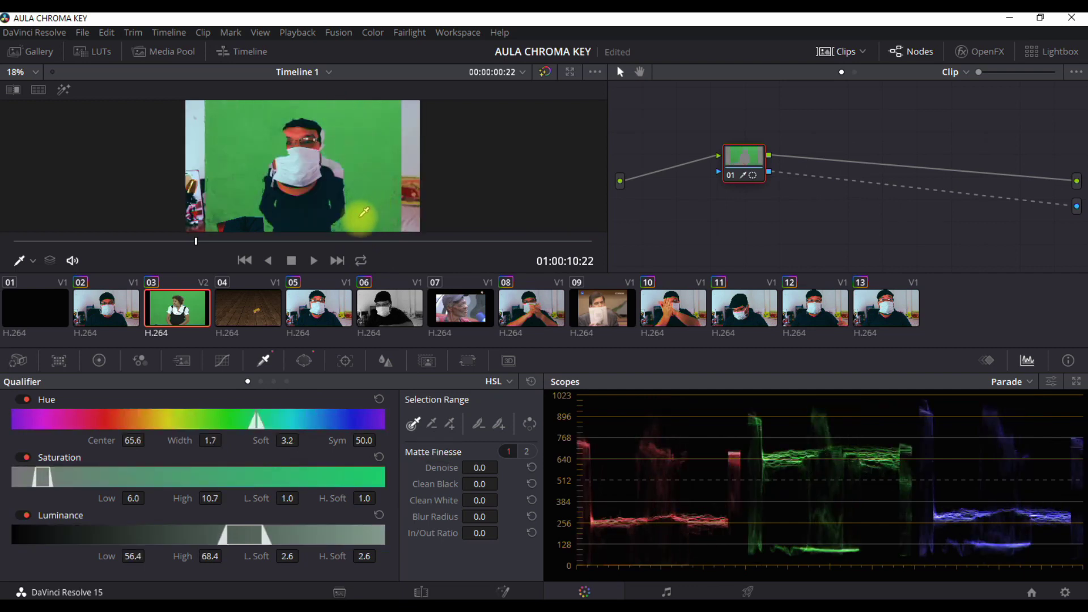
{"action": "left_click_drag", "start_coordinate": [364, 212], "coordinate": [359, 226]}
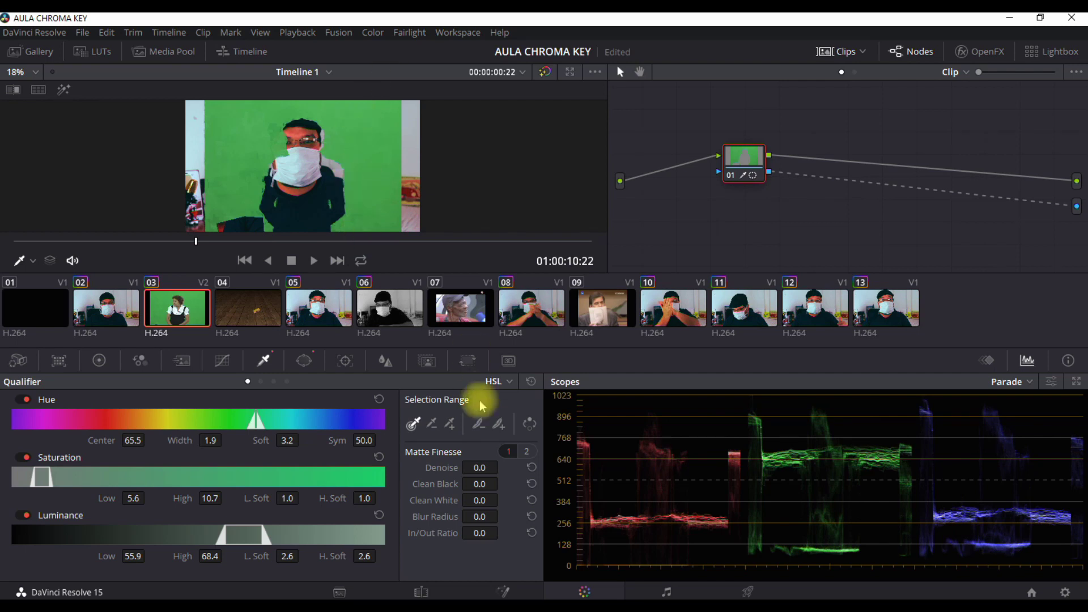
{"action": "left_click", "coordinate": [531, 426]}
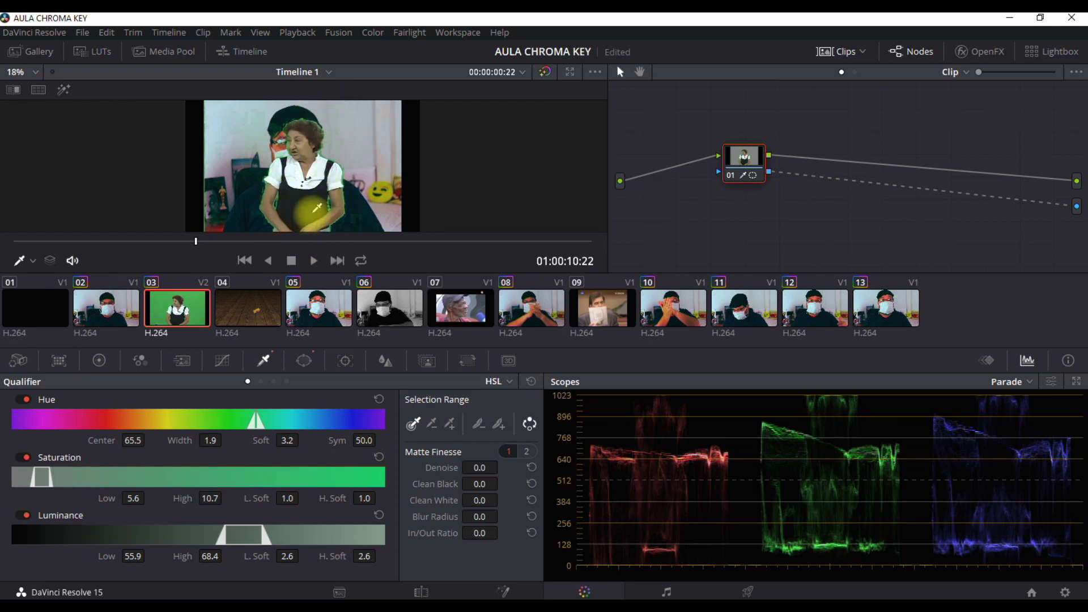
{"action": "key", "text": "shift+h"}
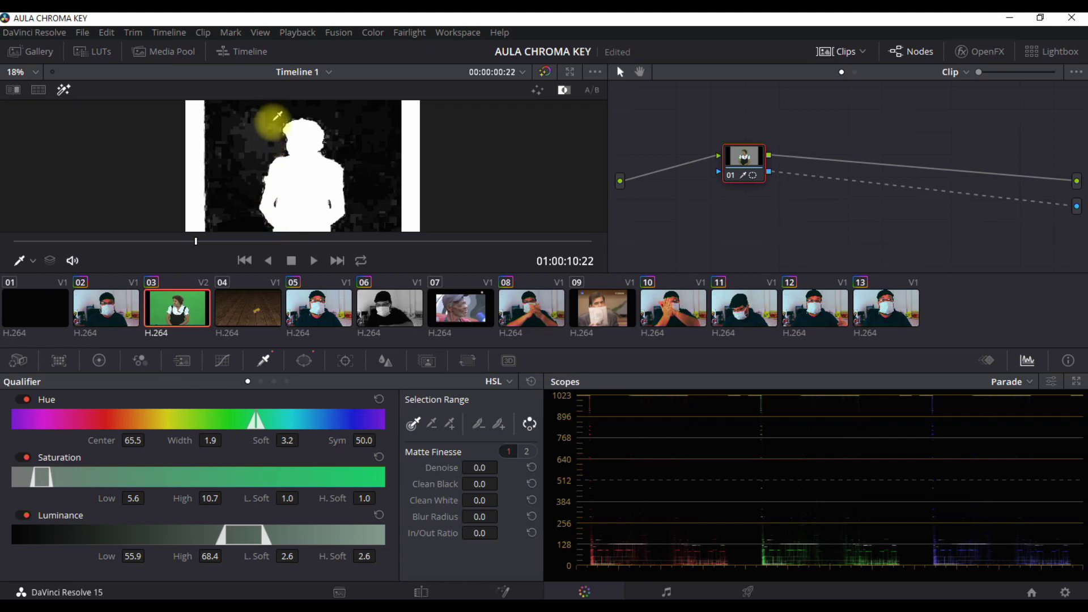
Add a missed background shade to the qualifier selection.
{"action": "left_click", "coordinate": [450, 426]}
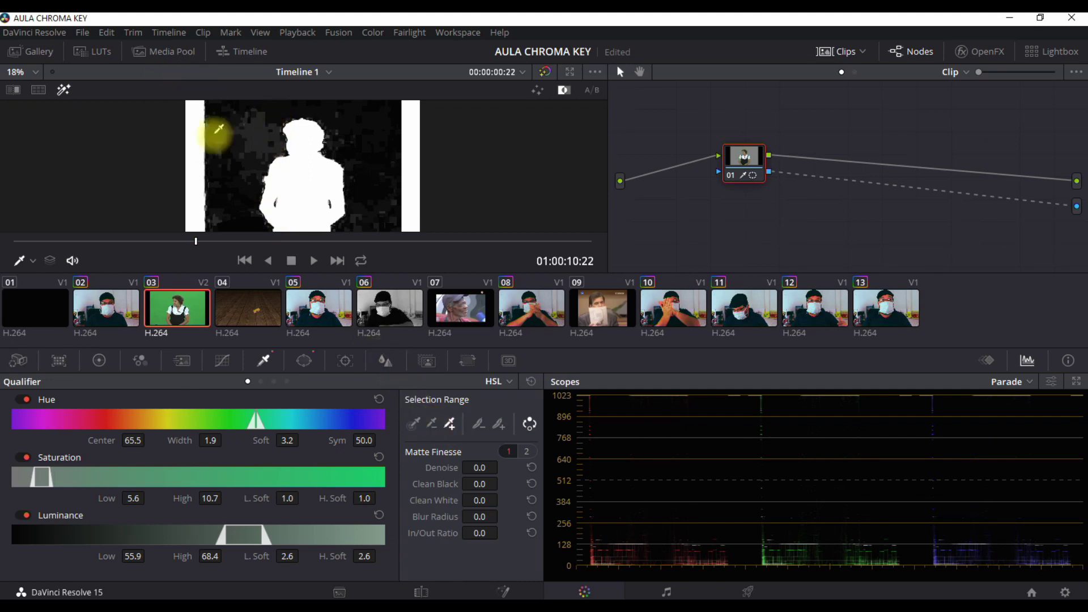
{"action": "left_click", "coordinate": [230, 146]}
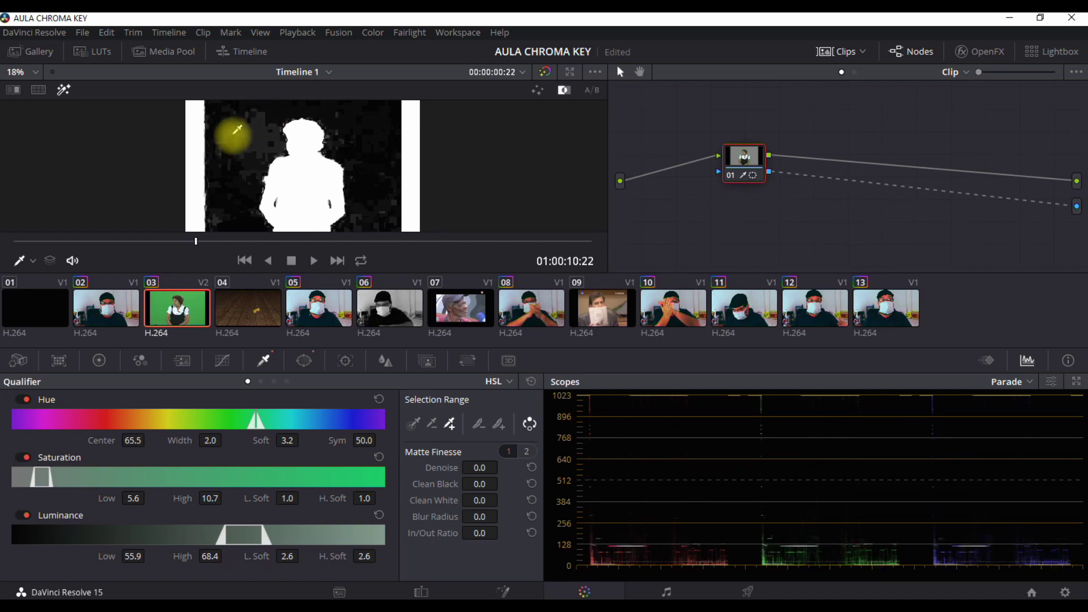
{"action": "left_click", "coordinate": [498, 425]}
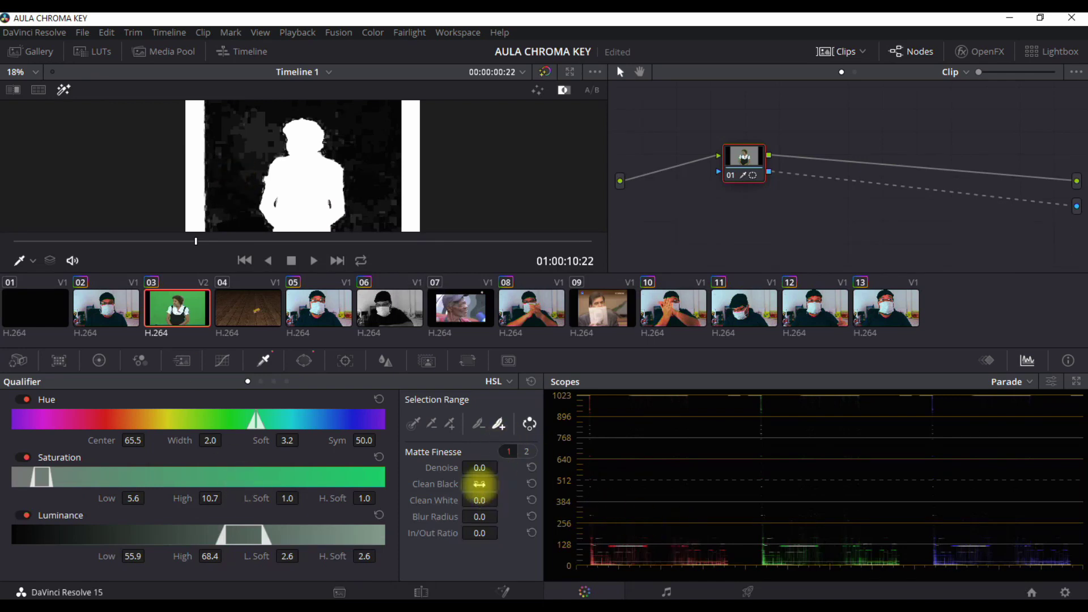
Set Clean Black 9.3, Clean White 16.3, Blur Radius 18.0, Denoise 35.1, then show the keyed picture.
{"action": "left_click_drag", "start_coordinate": [479, 484], "coordinate": [522, 485]}
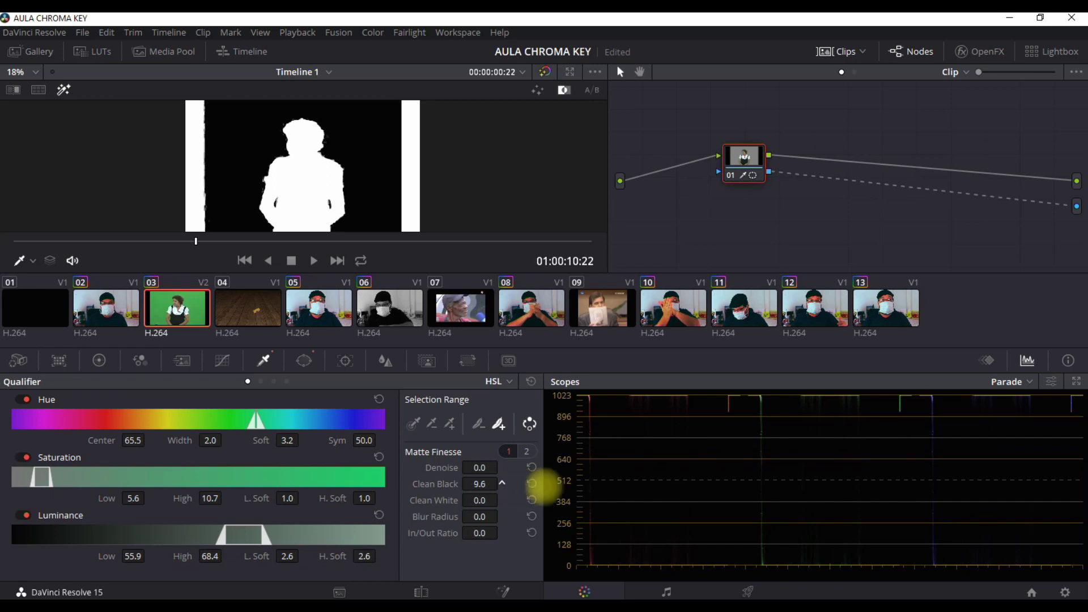
{"action": "mouse_move", "coordinate": [502, 484]}
{"action": "left_mouse_down"}
{"action": "mouse_move", "coordinate": [480, 500]}
{"action": "mouse_move", "coordinate": [706, 517]}
{"action": "left_mouse_up"}
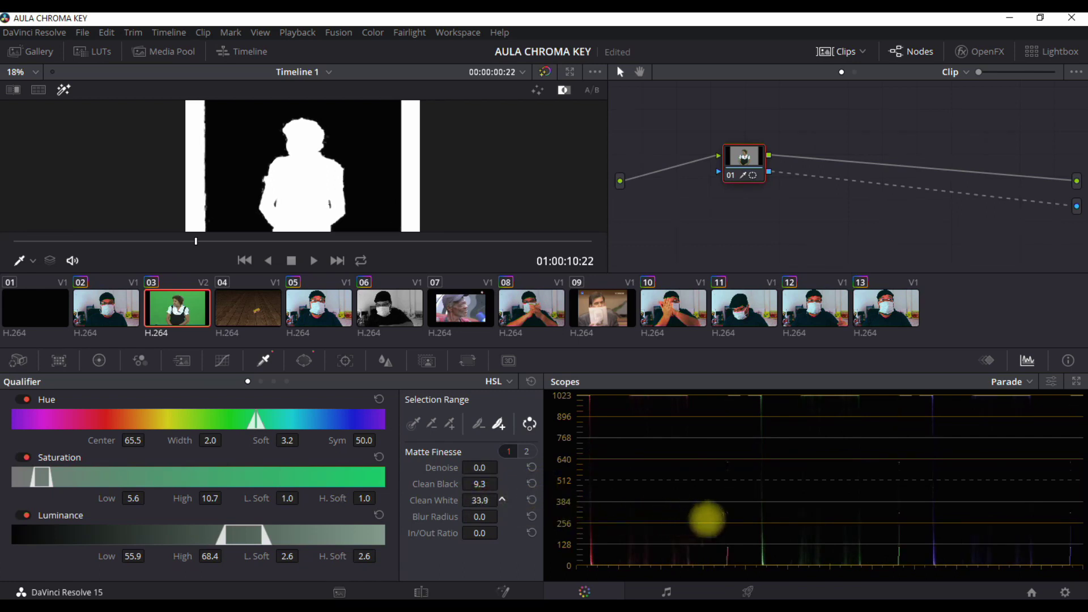
{"action": "left_click_drag", "start_coordinate": [516, 540], "coordinate": [337, 559]}
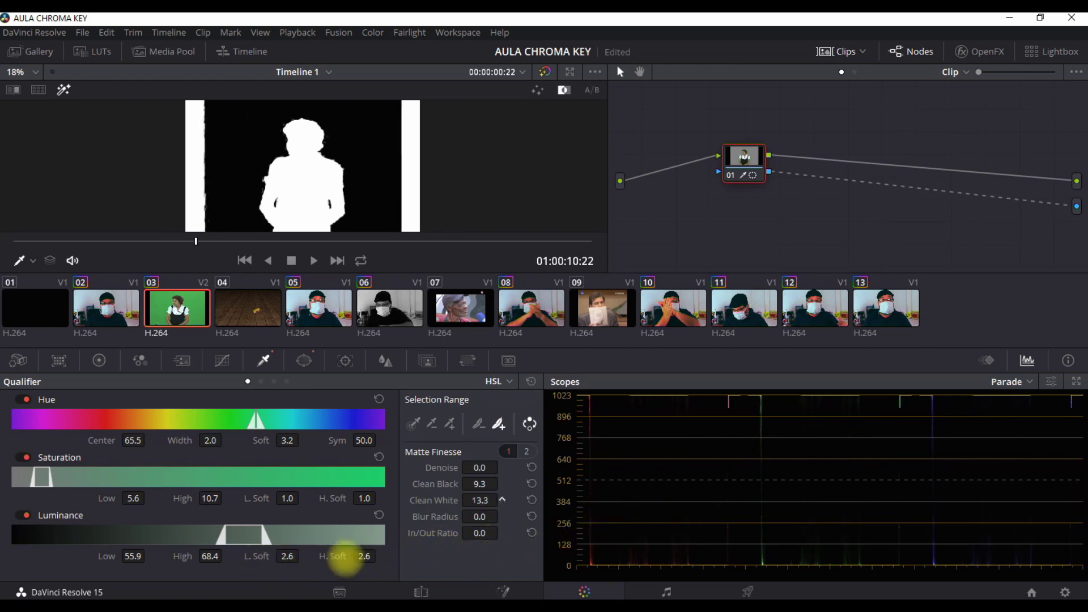
{"action": "mouse_move", "coordinate": [337, 558]}
{"action": "left_mouse_down"}
{"action": "mouse_move", "coordinate": [464, 515]}
{"action": "mouse_move", "coordinate": [650, 517]}
{"action": "mouse_move", "coordinate": [596, 529]}
{"action": "left_mouse_up"}
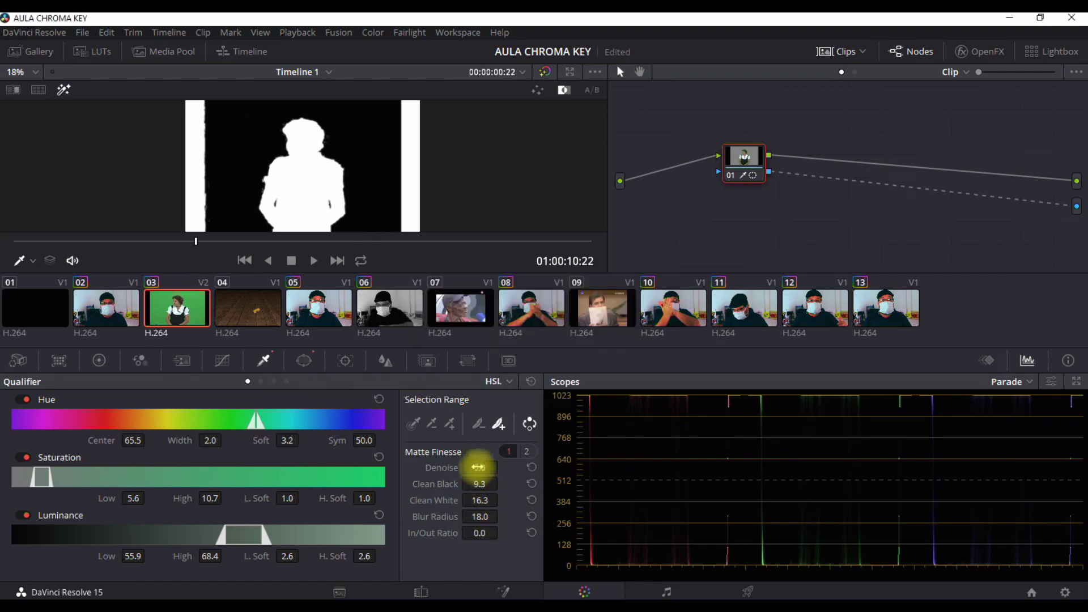
{"action": "mouse_move", "coordinate": [478, 467]}
{"action": "left_mouse_down"}
{"action": "mouse_move", "coordinate": [733, 501]}
{"action": "mouse_move", "coordinate": [477, 467]}
{"action": "left_mouse_up"}
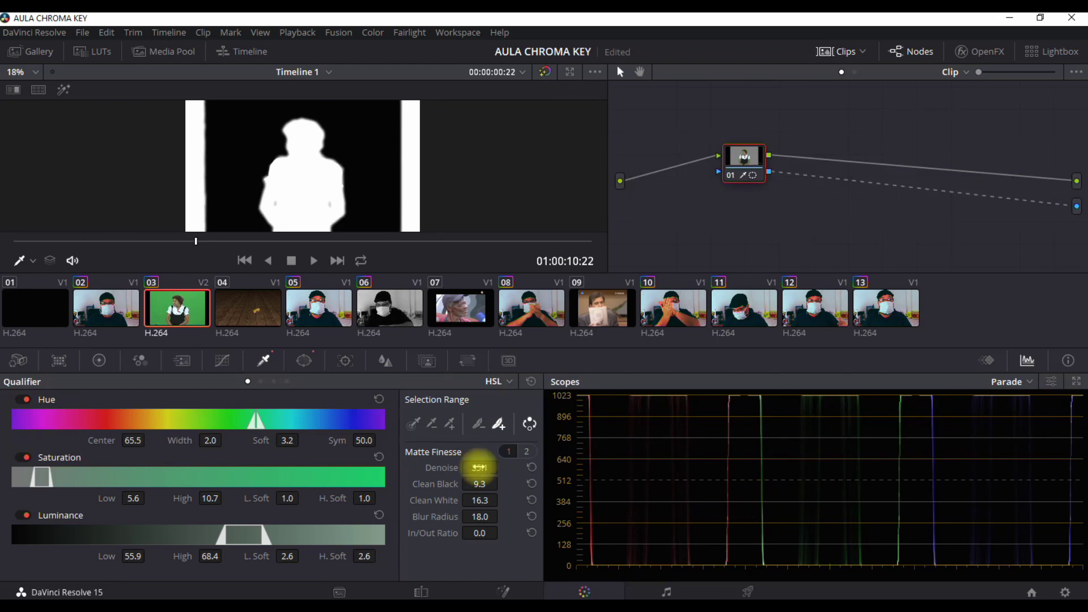
{"action": "key", "text": "shift+h"}
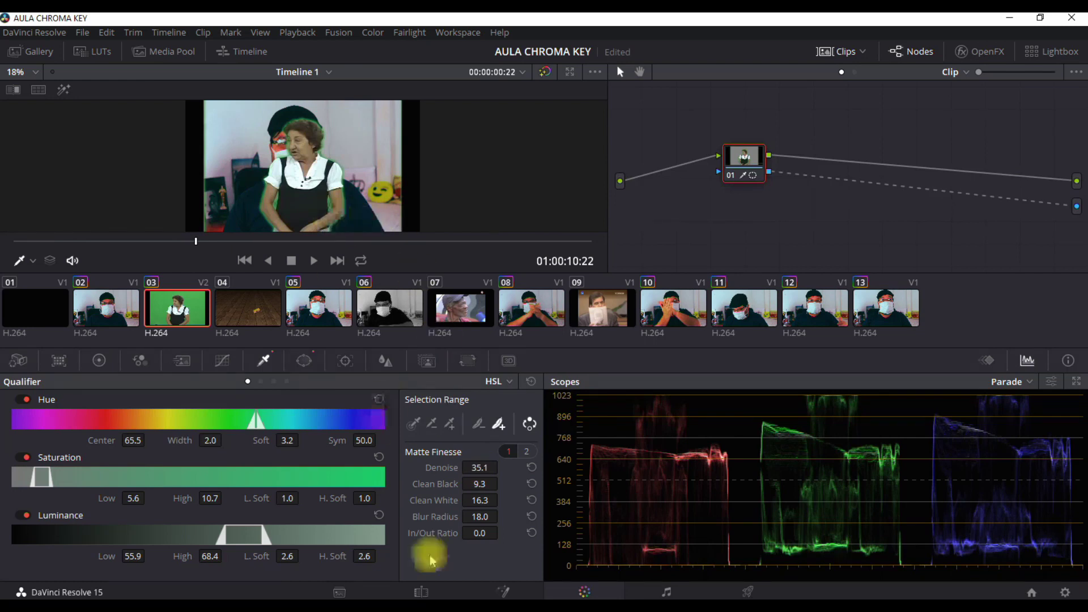
Set the matte In/Out Ratio to -62.2.
{"action": "left_click_drag", "start_coordinate": [479, 534], "coordinate": [243, 591]}
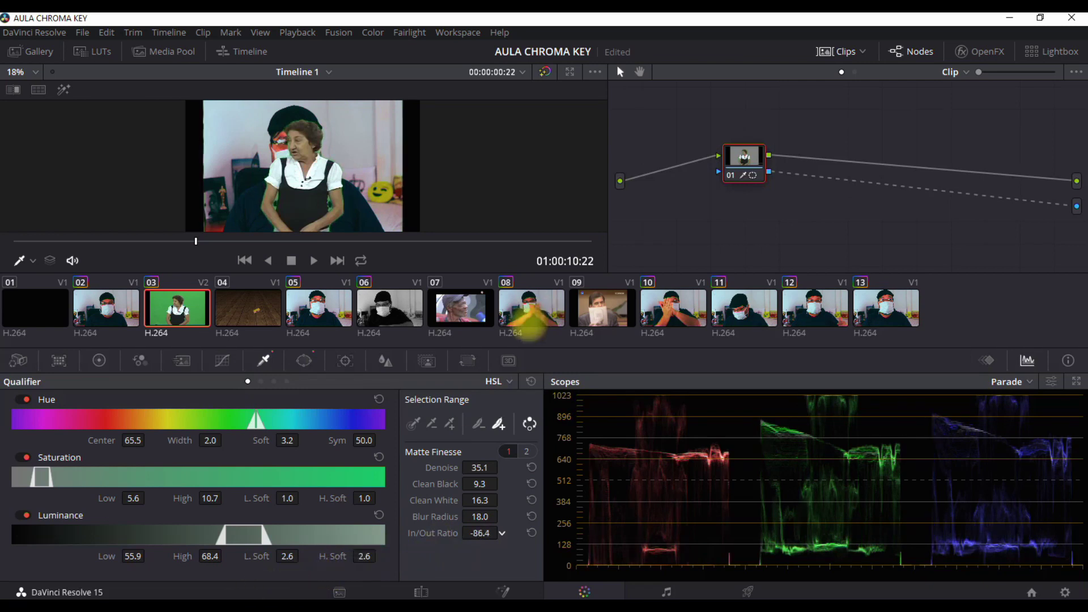
{"action": "left_click_drag", "start_coordinate": [529, 326], "coordinate": [689, 317]}
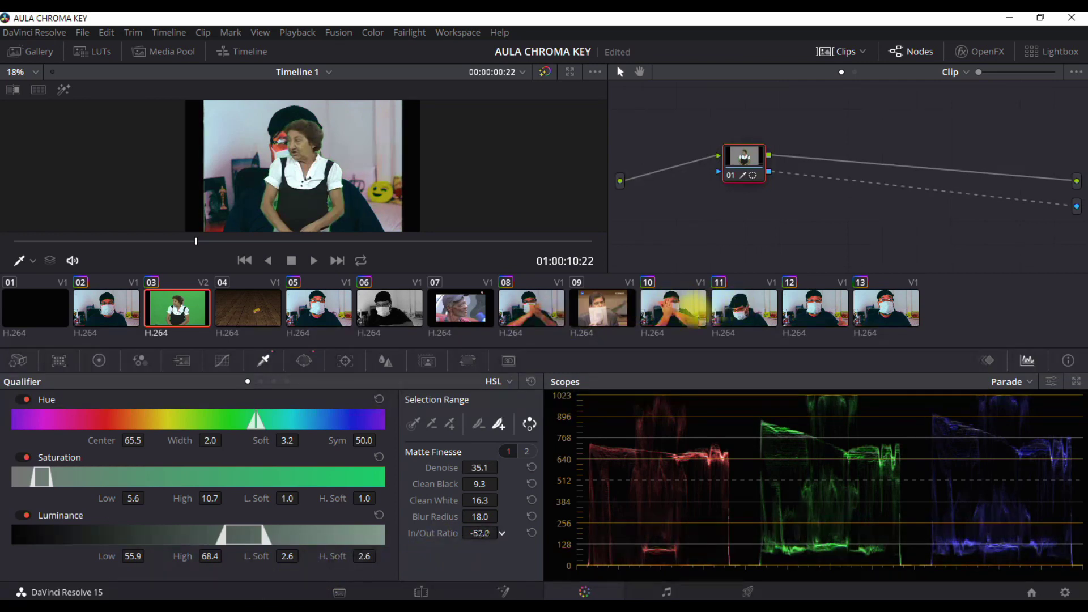
{"action": "left_click_drag", "start_coordinate": [480, 533], "coordinate": [485, 389]}
Add the green fringe by the ear and beside the eye to the key.
{"action": "left_click", "coordinate": [460, 424]}
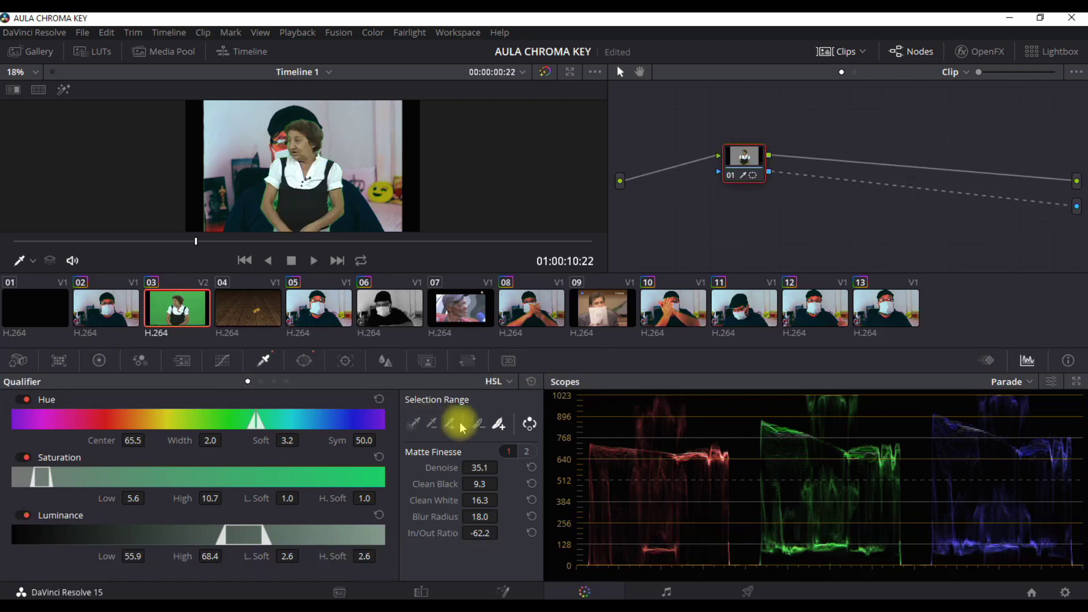
{"action": "scroll", "coordinate": [337, 206], "scroll_direction": "up", "scroll_amount": 1}
{"action": "left_click", "coordinate": [338, 207]}
{"action": "scroll", "coordinate": [338, 206], "scroll_direction": "up", "scroll_amount": 2}
{"action": "scroll", "coordinate": [345, 187], "scroll_direction": "up", "scroll_amount": 2}
{"action": "scroll", "coordinate": [357, 153], "scroll_direction": "up", "scroll_amount": 2}
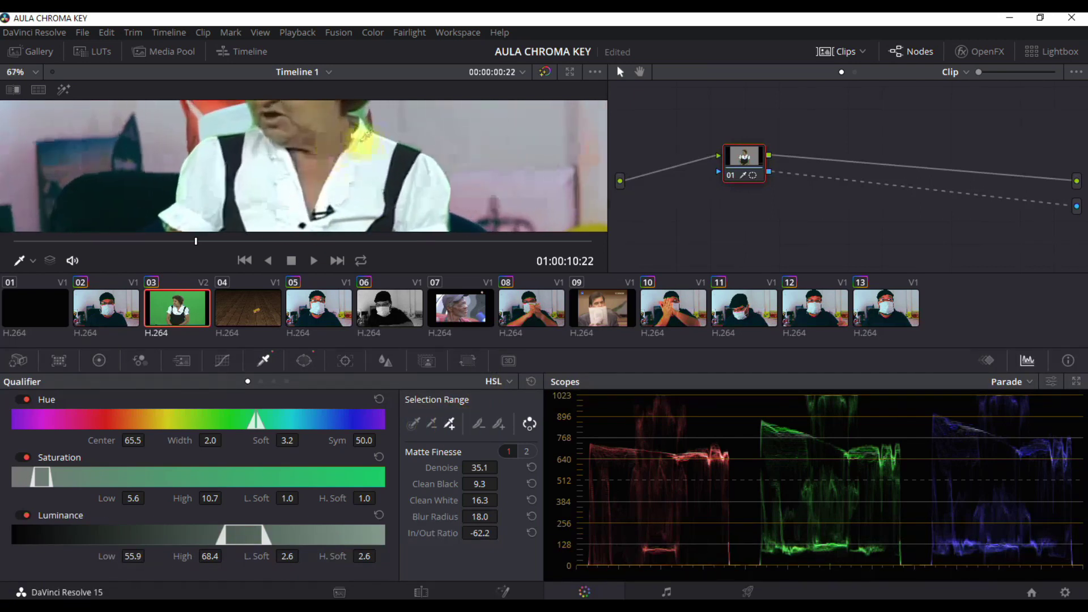
{"action": "scroll", "coordinate": [372, 121], "scroll_direction": "up", "scroll_amount": 2}
{"action": "scroll", "coordinate": [368, 130], "scroll_direction": "up", "scroll_amount": 2}
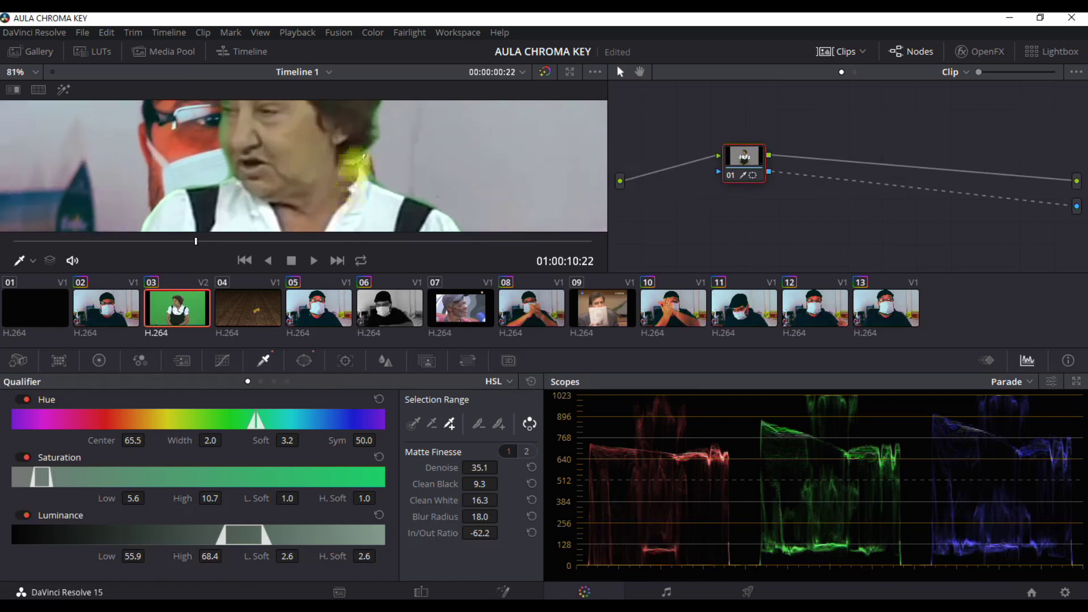
{"action": "scroll", "coordinate": [360, 156], "scroll_direction": "up", "scroll_amount": 1}
{"action": "scroll", "coordinate": [361, 155], "scroll_direction": "up", "scroll_amount": 2}
{"action": "scroll", "coordinate": [374, 161], "scroll_direction": "up", "scroll_amount": 1}
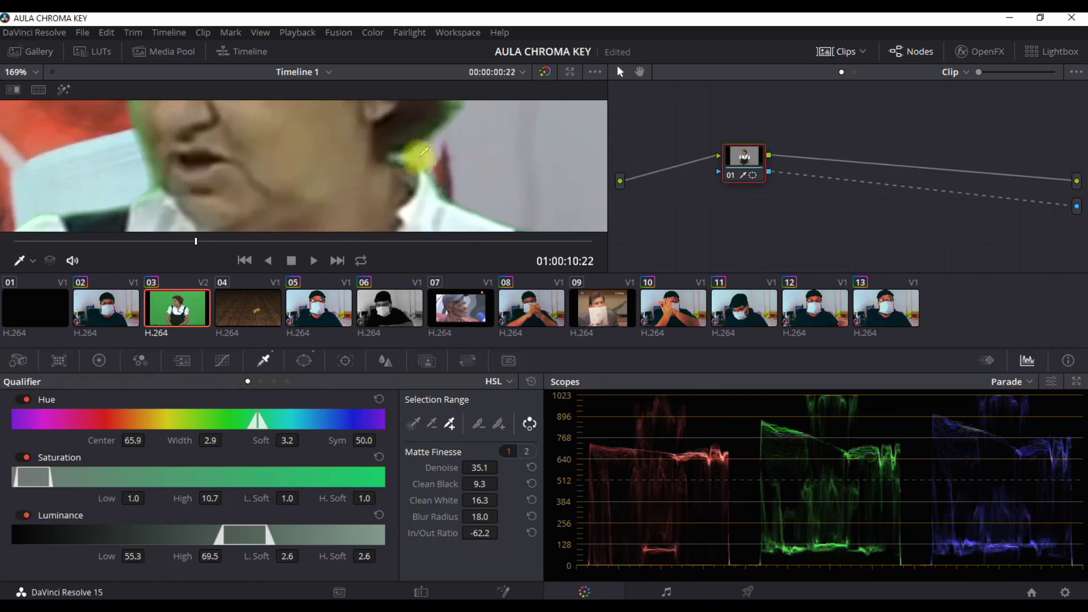
{"action": "left_click_drag", "start_coordinate": [434, 156], "coordinate": [437, 162]}
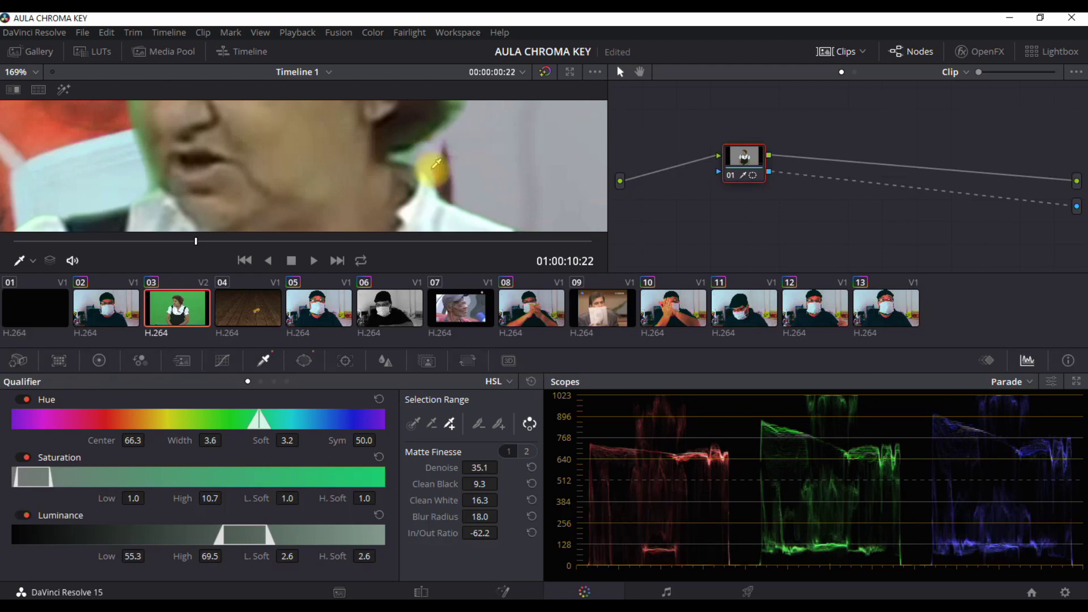
{"action": "left_click_drag", "start_coordinate": [323, 165], "coordinate": [461, 243]}
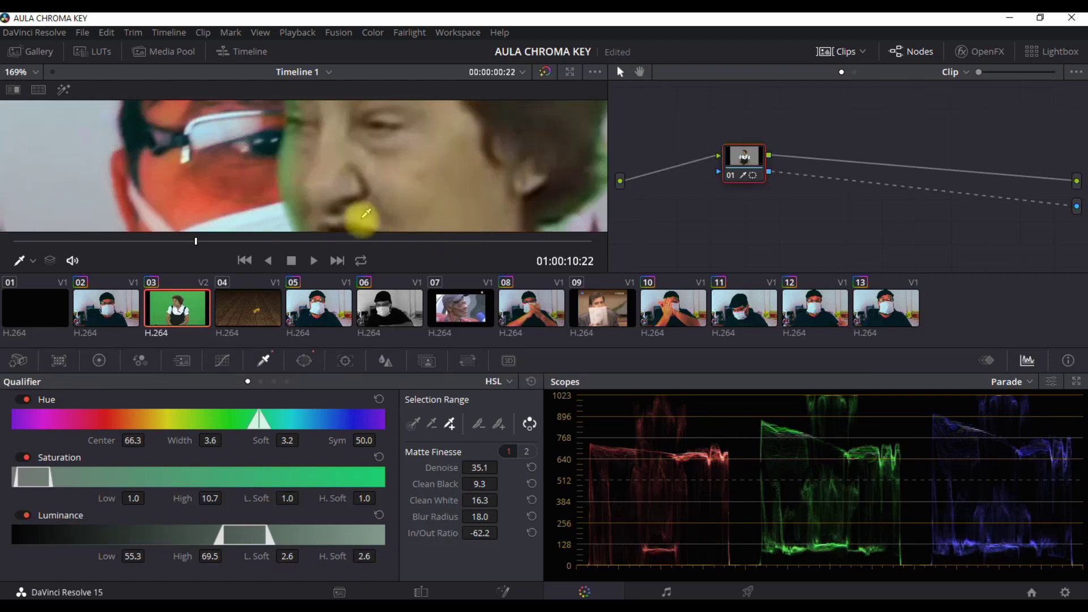
{"action": "left_click", "coordinate": [287, 179]}
Inspect the arms close up and sample the arm's edge colour into the key.
{"action": "scroll", "coordinate": [287, 179], "scroll_direction": "down", "scroll_amount": 2}
{"action": "scroll", "coordinate": [287, 179], "scroll_direction": "down", "scroll_amount": 2}
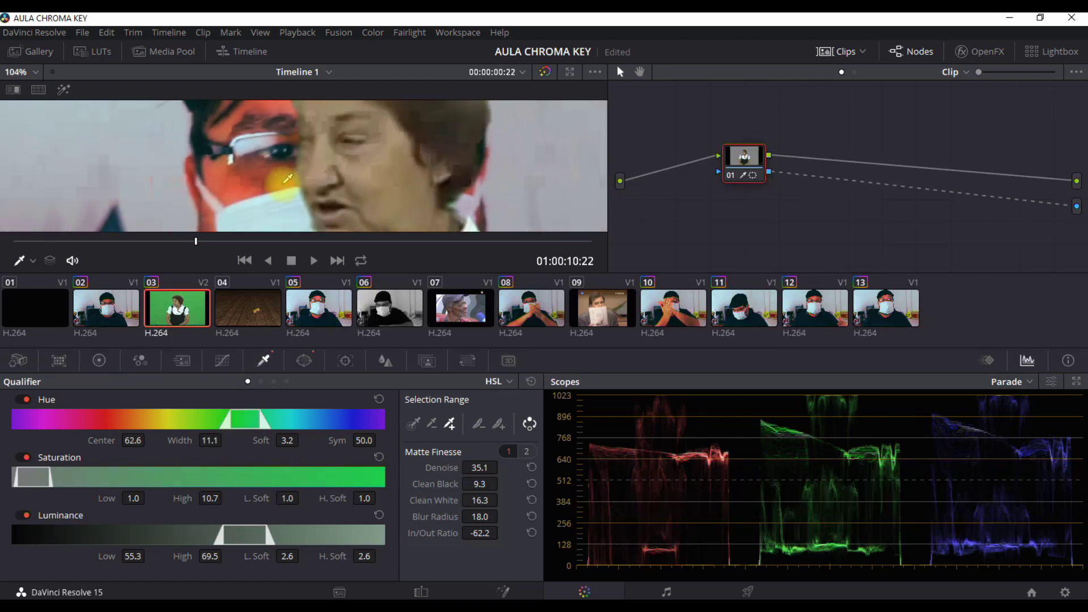
{"action": "scroll", "coordinate": [287, 179], "scroll_direction": "down", "scroll_amount": 2}
{"action": "scroll", "coordinate": [288, 179], "scroll_direction": "down", "scroll_amount": 2}
{"action": "scroll", "coordinate": [287, 179], "scroll_direction": "down", "scroll_amount": 1}
{"action": "scroll", "coordinate": [292, 189], "scroll_direction": "down", "scroll_amount": 1}
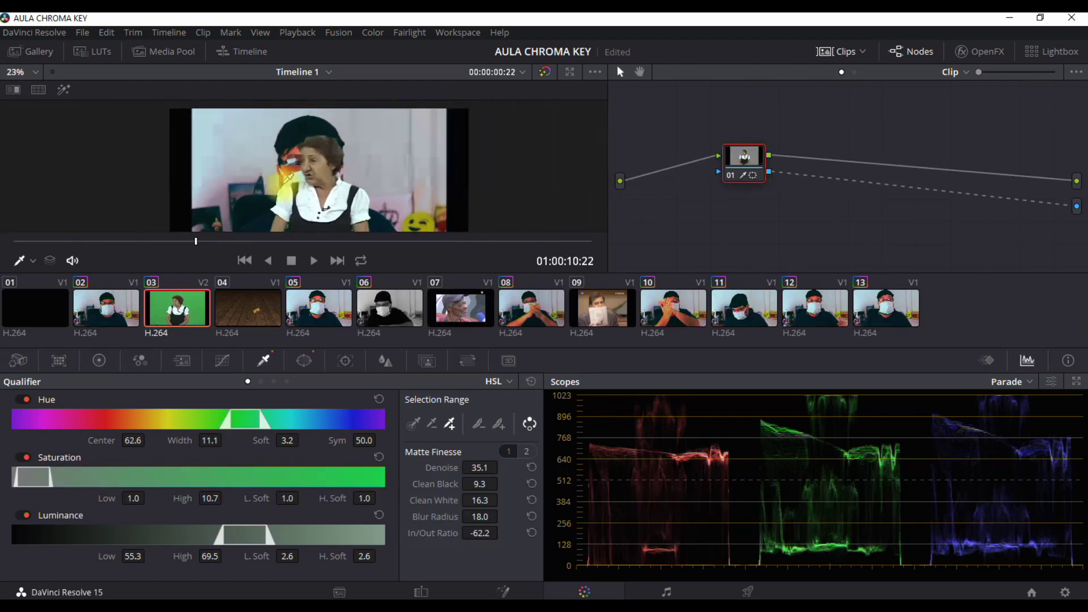
{"action": "scroll", "coordinate": [300, 210], "scroll_direction": "down", "scroll_amount": 1}
{"action": "scroll", "coordinate": [306, 221], "scroll_direction": "down", "scroll_amount": 1}
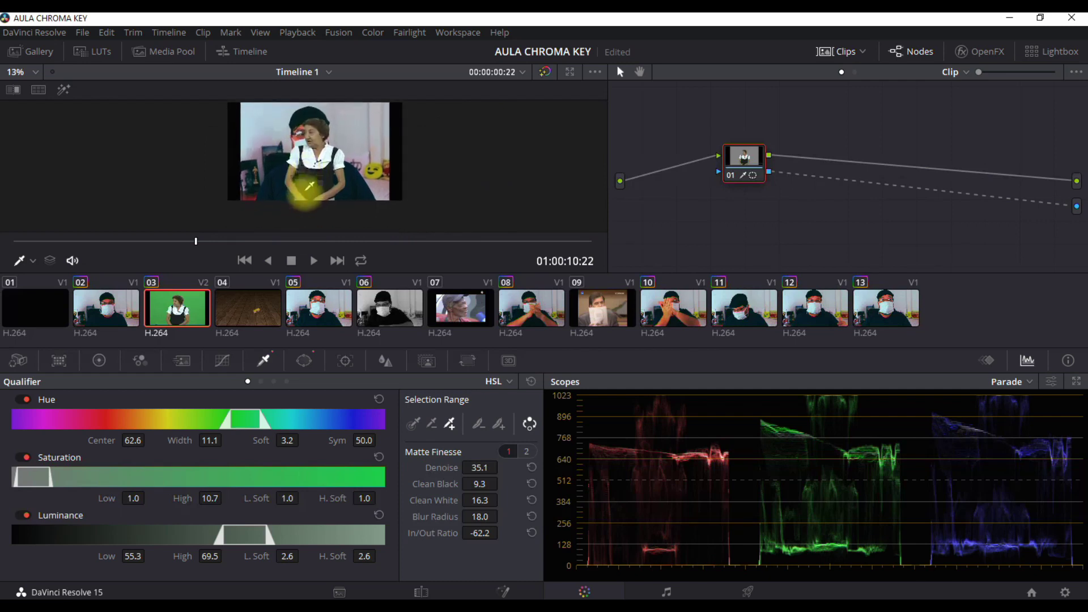
{"action": "scroll", "coordinate": [294, 187], "scroll_direction": "up", "scroll_amount": 1}
{"action": "scroll", "coordinate": [306, 165], "scroll_direction": "up", "scroll_amount": 1}
{"action": "scroll", "coordinate": [301, 175], "scroll_direction": "up", "scroll_amount": 1}
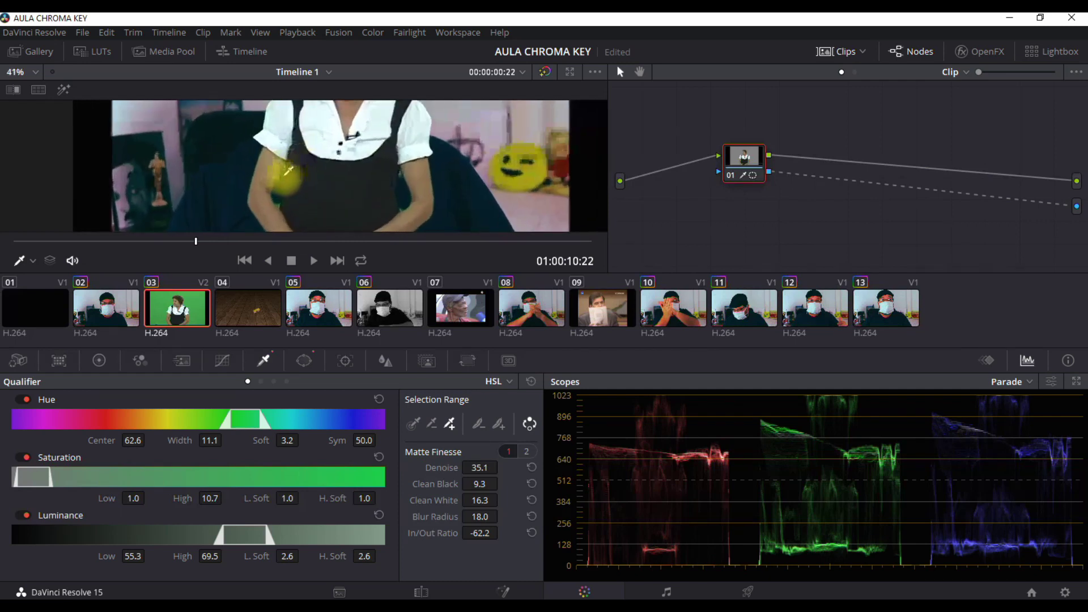
{"action": "scroll", "coordinate": [286, 189], "scroll_direction": "up", "scroll_amount": 1}
{"action": "scroll", "coordinate": [284, 178], "scroll_direction": "up", "scroll_amount": 1}
{"action": "scroll", "coordinate": [275, 170], "scroll_direction": "up", "scroll_amount": 1}
{"action": "scroll", "coordinate": [275, 167], "scroll_direction": "up", "scroll_amount": 1}
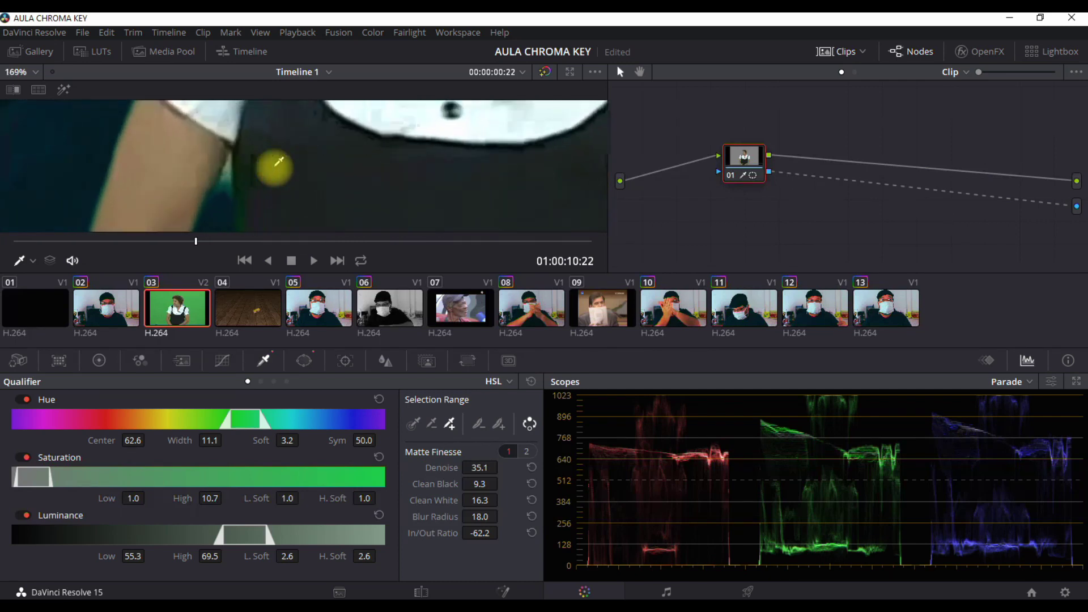
{"action": "scroll", "coordinate": [238, 176], "scroll_direction": "up", "scroll_amount": 1}
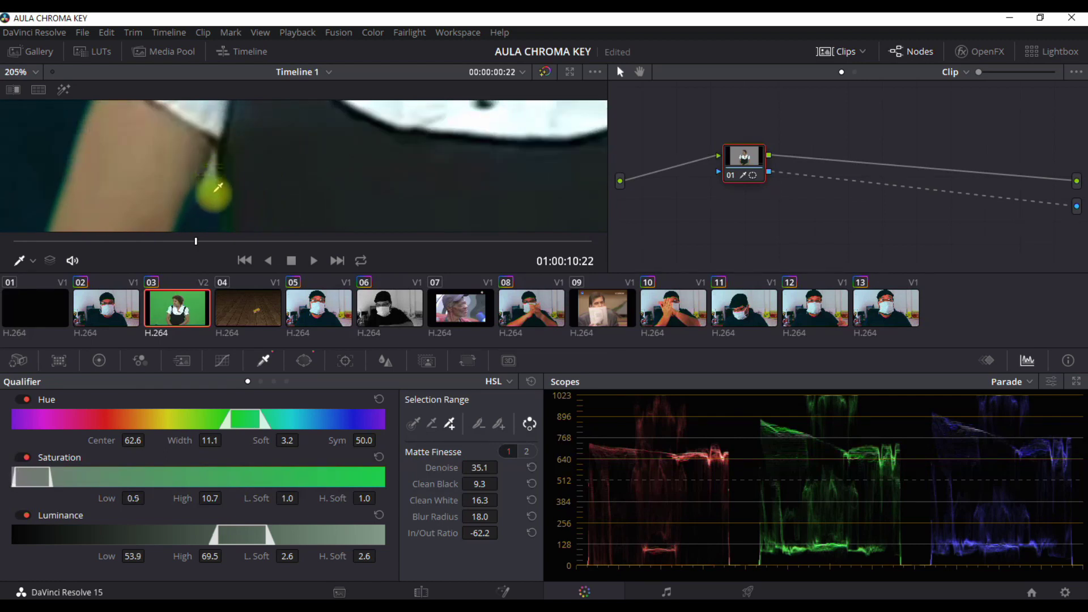
{"action": "scroll", "coordinate": [216, 194], "scroll_direction": "down", "scroll_amount": 1}
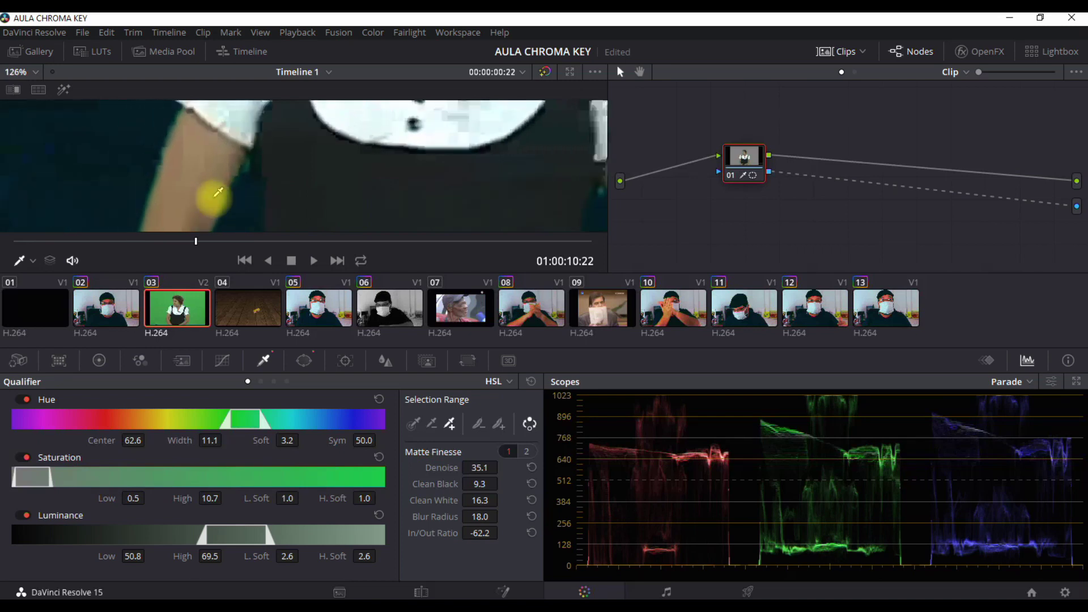
{"action": "scroll", "coordinate": [214, 194], "scroll_direction": "down", "scroll_amount": 1}
{"action": "scroll", "coordinate": [233, 178], "scroll_direction": "down", "scroll_amount": 1}
{"action": "scroll", "coordinate": [245, 181], "scroll_direction": "down", "scroll_amount": 1}
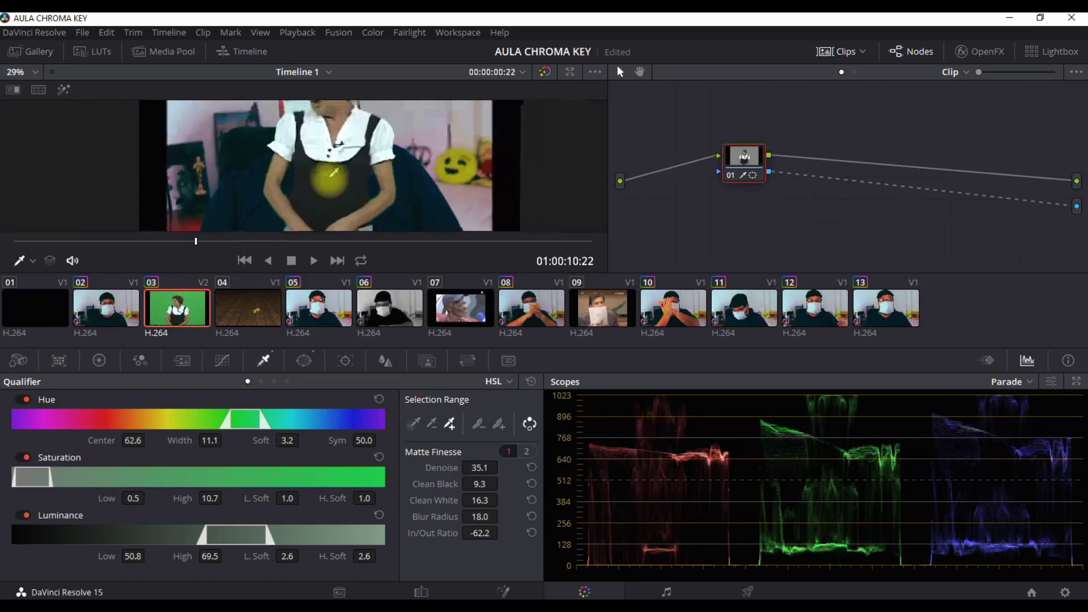
{"action": "scroll", "coordinate": [288, 198], "scroll_direction": "up", "scroll_amount": 1}
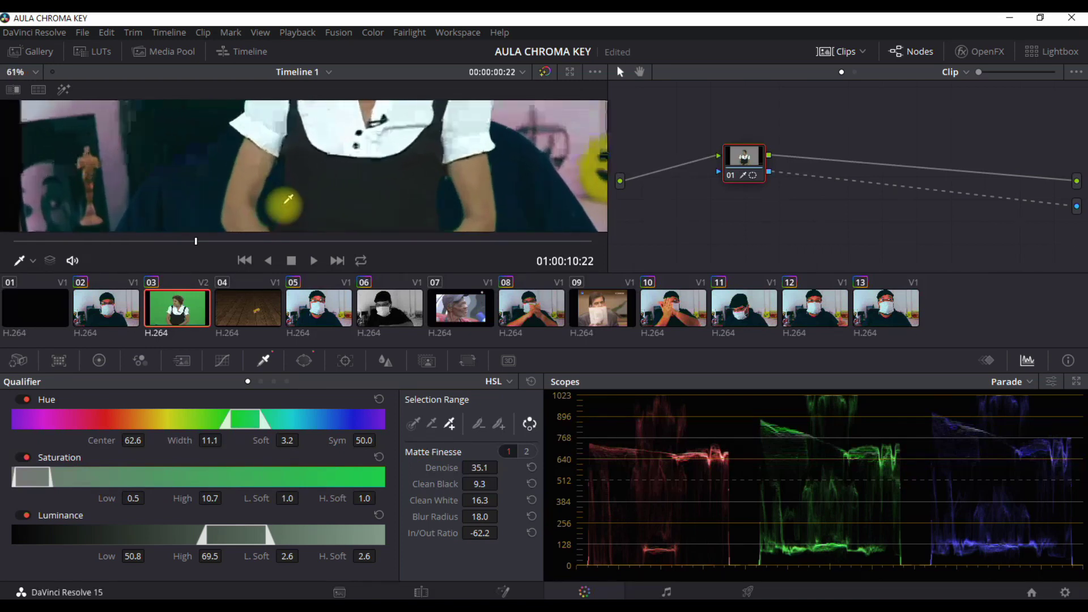
{"action": "scroll", "coordinate": [285, 200], "scroll_direction": "up", "scroll_amount": 1}
{"action": "scroll", "coordinate": [238, 181], "scroll_direction": "up", "scroll_amount": 1}
{"action": "scroll", "coordinate": [221, 168], "scroll_direction": "up", "scroll_amount": 1}
{"action": "scroll", "coordinate": [216, 169], "scroll_direction": "up", "scroll_amount": 1}
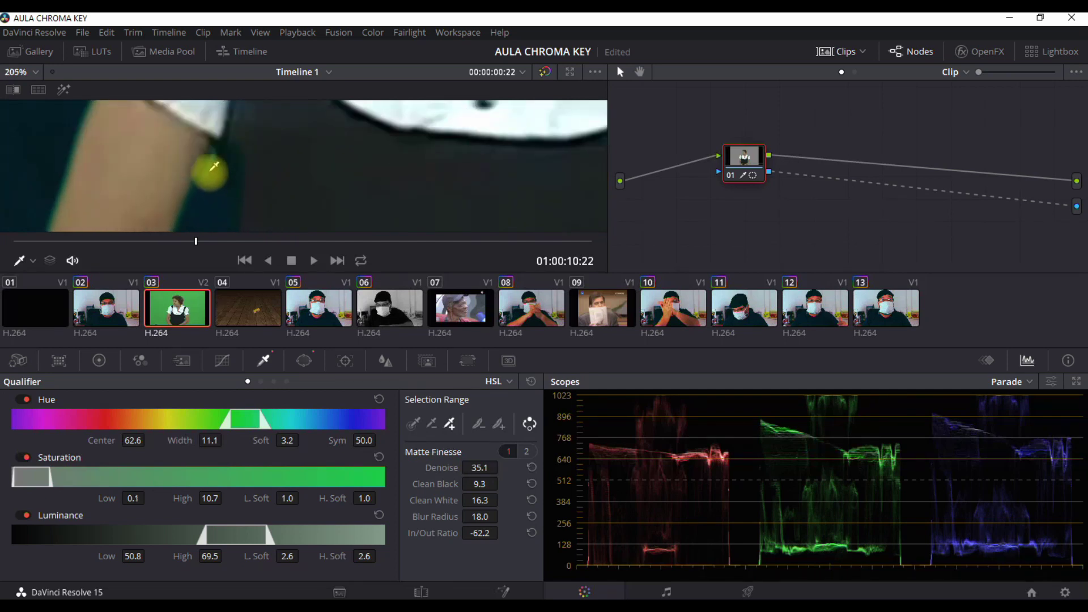
{"action": "scroll", "coordinate": [220, 152], "scroll_direction": "down", "scroll_amount": 1}
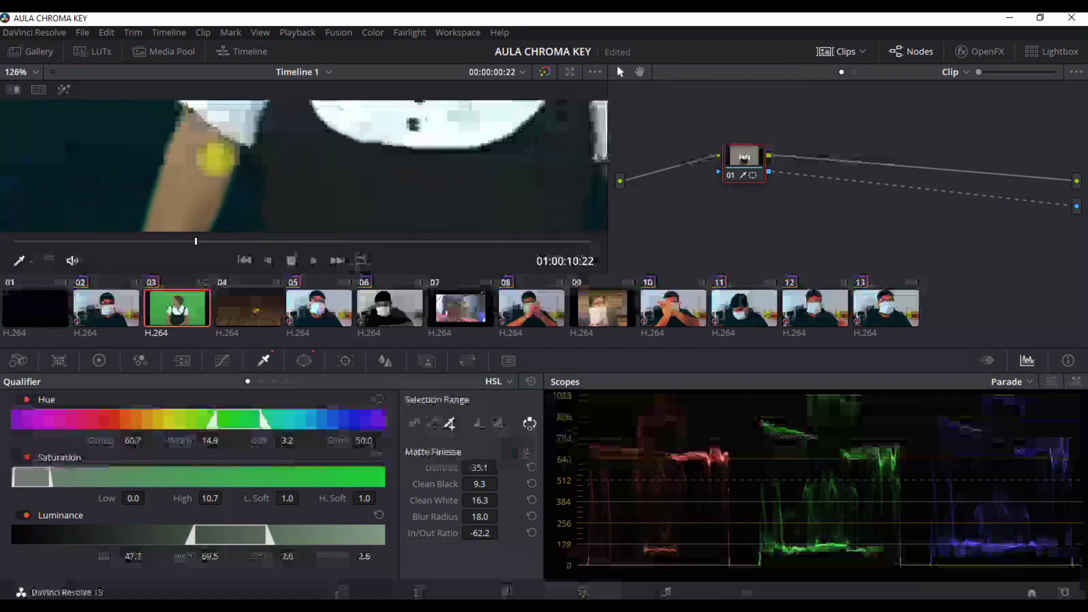
{"action": "scroll", "coordinate": [220, 152], "scroll_direction": "down", "scroll_amount": 1}
{"action": "scroll", "coordinate": [221, 152], "scroll_direction": "down", "scroll_amount": 1}
{"action": "scroll", "coordinate": [221, 152], "scroll_direction": "down", "scroll_amount": 1}
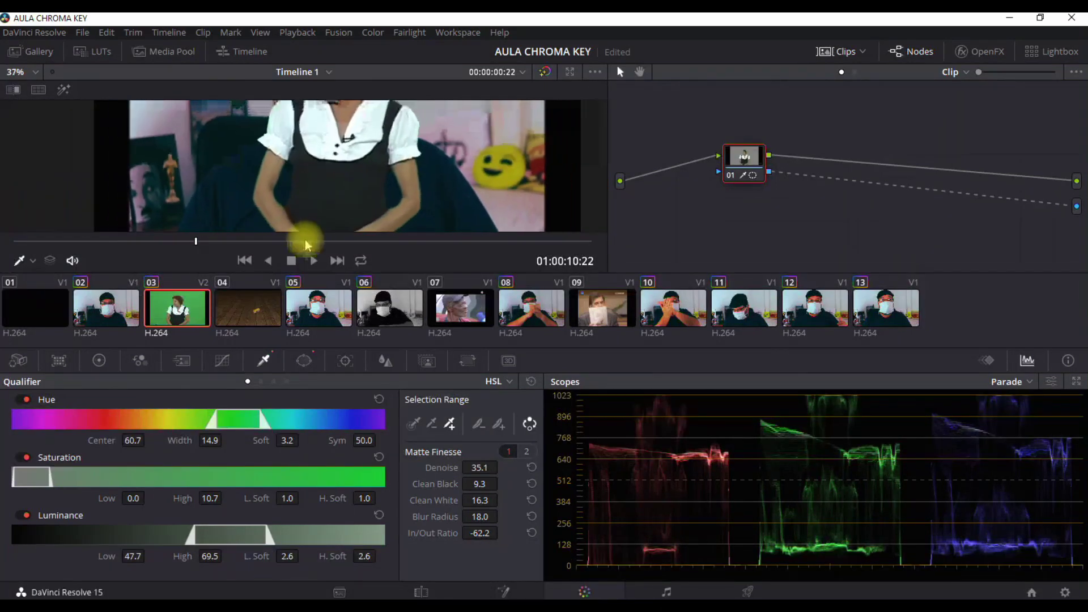
{"action": "scroll", "coordinate": [284, 226], "scroll_direction": "up", "scroll_amount": 1}
{"action": "scroll", "coordinate": [266, 193], "scroll_direction": "up", "scroll_amount": 1}
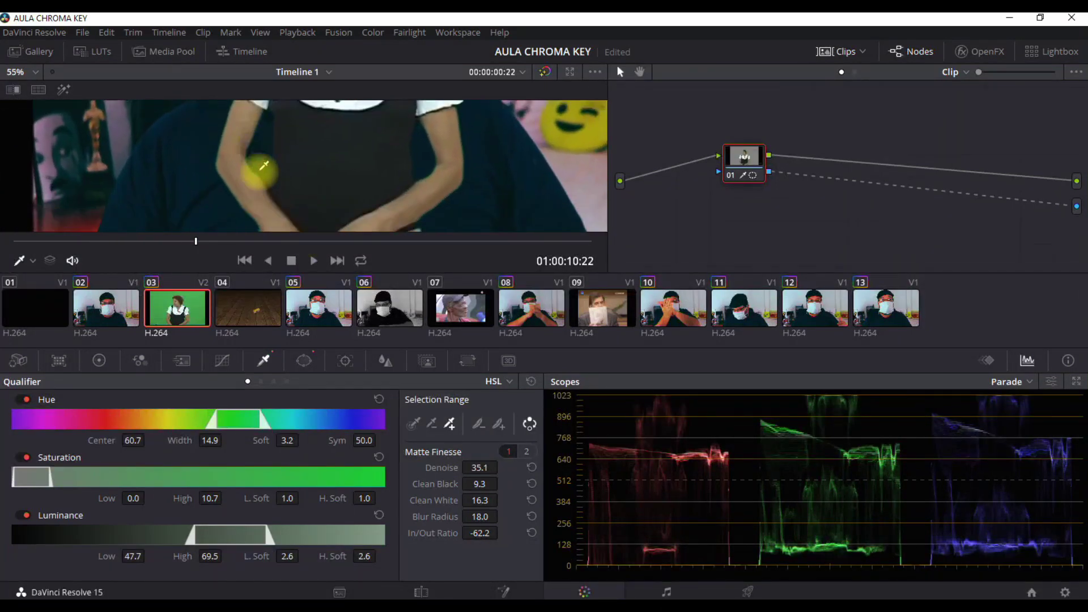
{"action": "scroll", "coordinate": [261, 190], "scroll_direction": "up", "scroll_amount": 1}
{"action": "scroll", "coordinate": [260, 189], "scroll_direction": "up", "scroll_amount": 1}
{"action": "scroll", "coordinate": [259, 189], "scroll_direction": "up", "scroll_amount": 1}
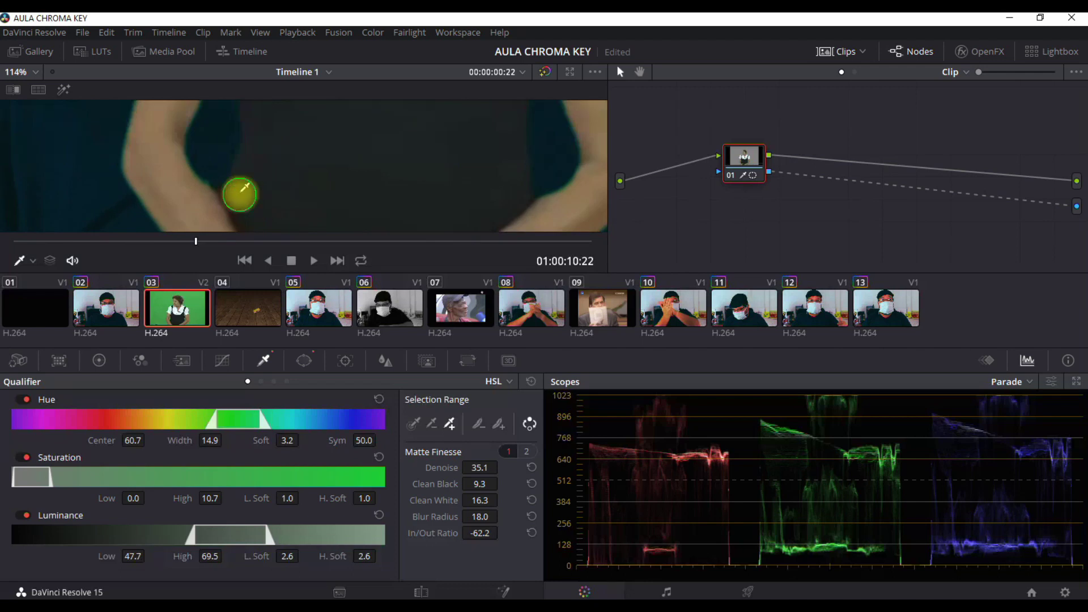
{"action": "left_click_drag", "start_coordinate": [244, 187], "coordinate": [323, 151]}
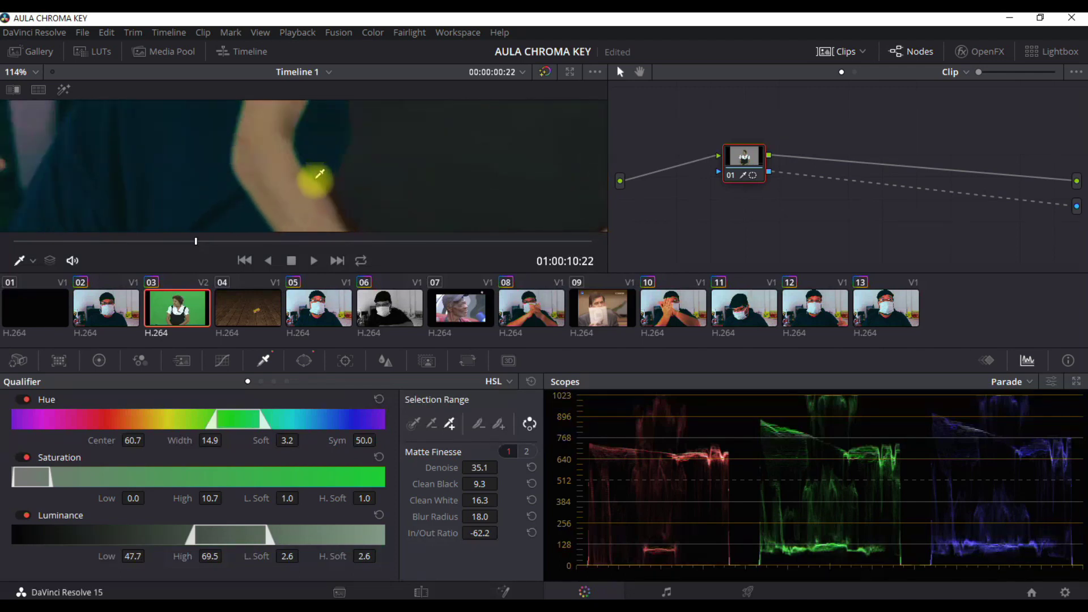
{"action": "scroll", "coordinate": [320, 176], "scroll_direction": "up", "scroll_amount": 2}
{"action": "scroll", "coordinate": [326, 177], "scroll_direction": "up", "scroll_amount": 2}
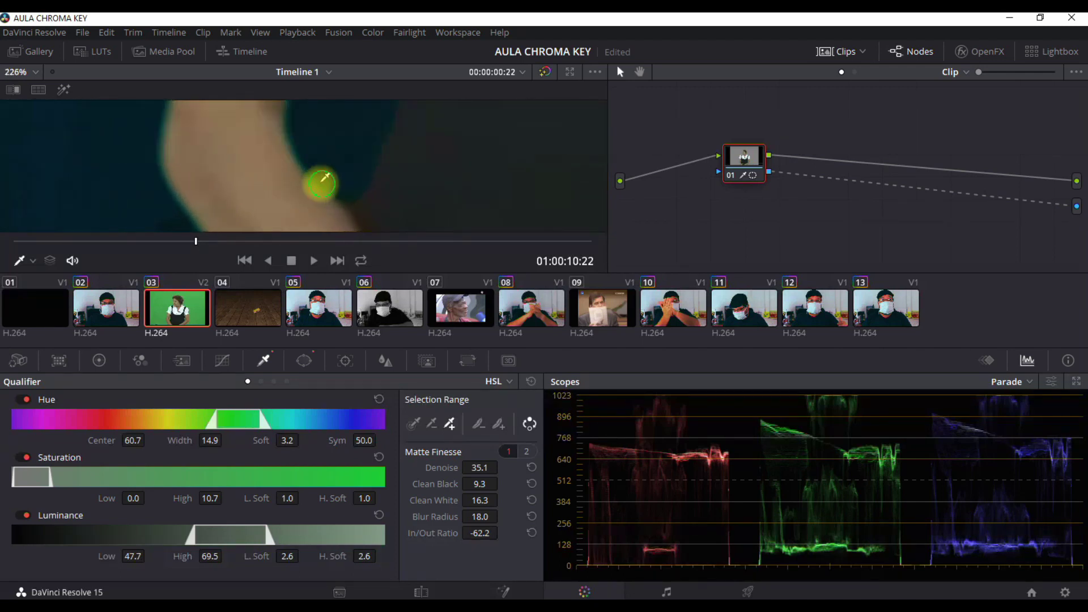
{"action": "left_click_drag", "start_coordinate": [326, 179], "coordinate": [302, 165]}
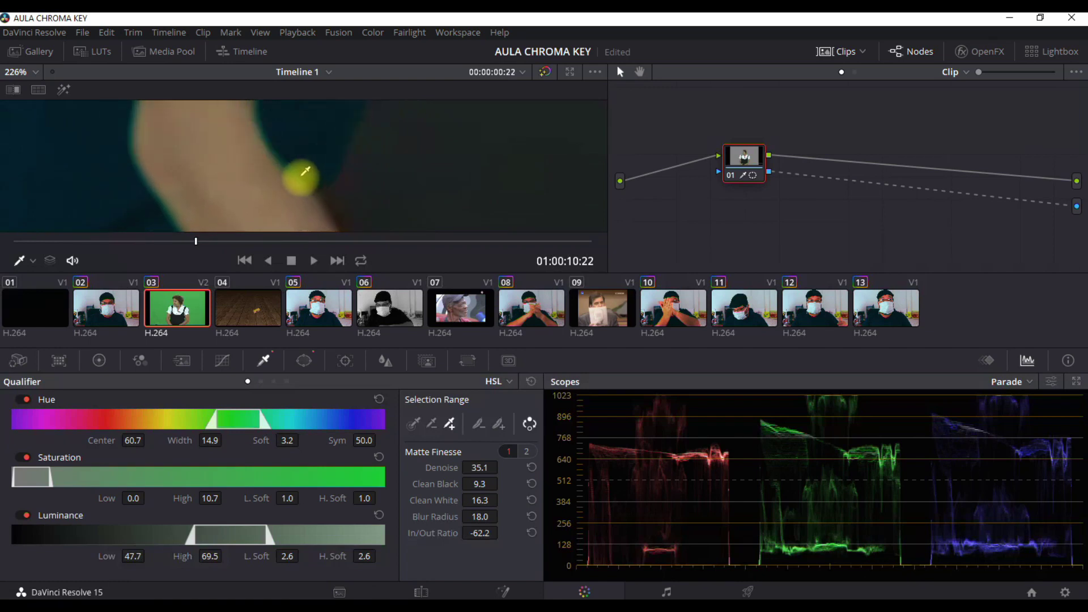
{"action": "left_click", "coordinate": [305, 171]}
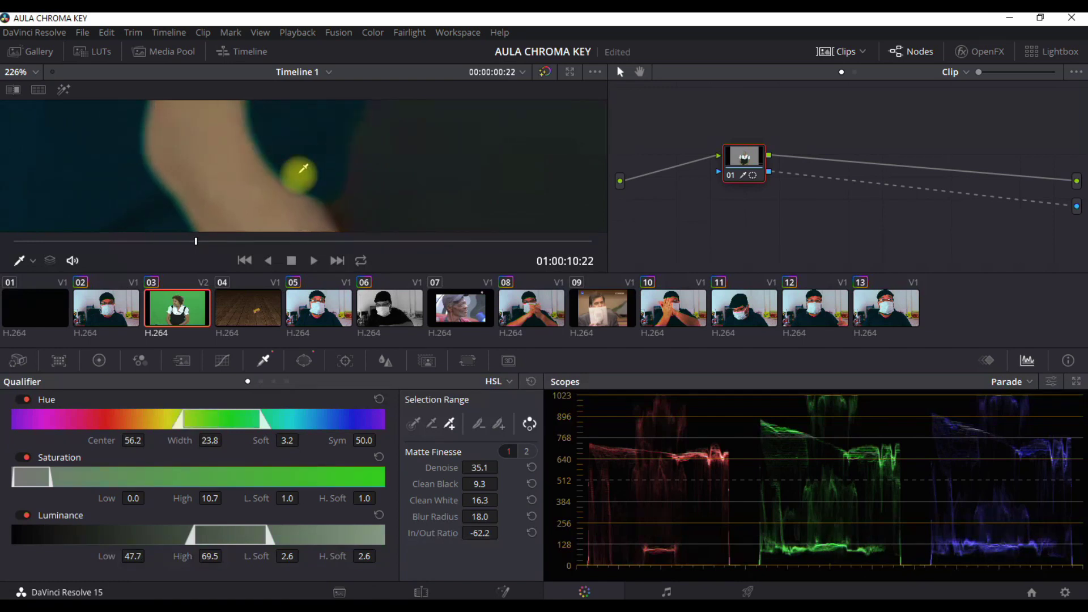
Undo the hue widening to keep Center 60.7 and Width 14.9, then zoom back out.
{"action": "key", "text": "ctrl+z"}
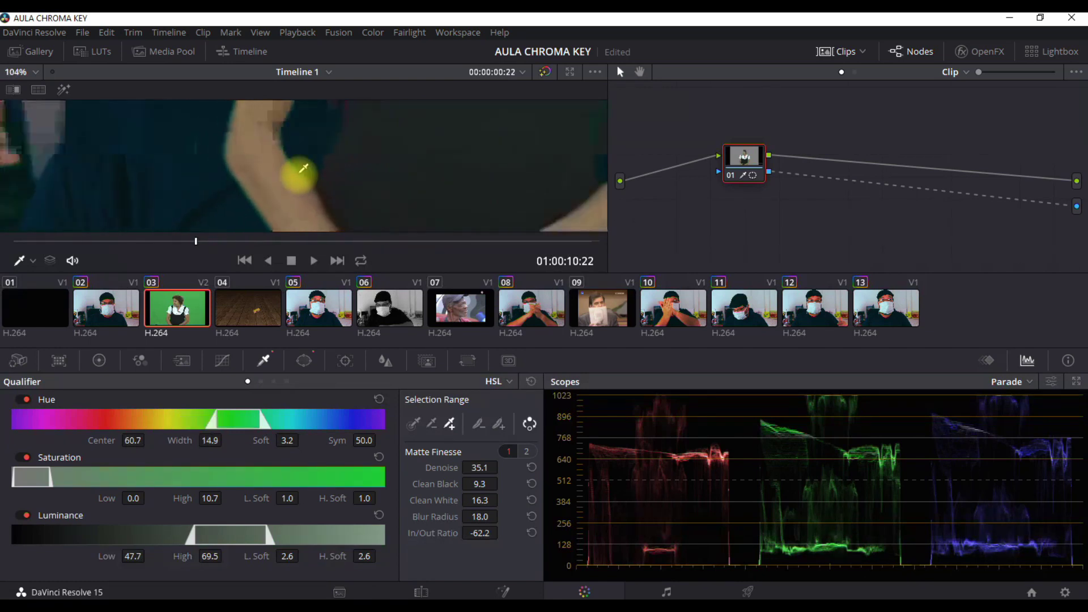
{"action": "scroll", "coordinate": [303, 170], "scroll_direction": "down", "scroll_amount": 3}
{"action": "scroll", "coordinate": [302, 178], "scroll_direction": "down", "scroll_amount": 3}
{"action": "scroll", "coordinate": [302, 178], "scroll_direction": "down", "scroll_amount": 4}
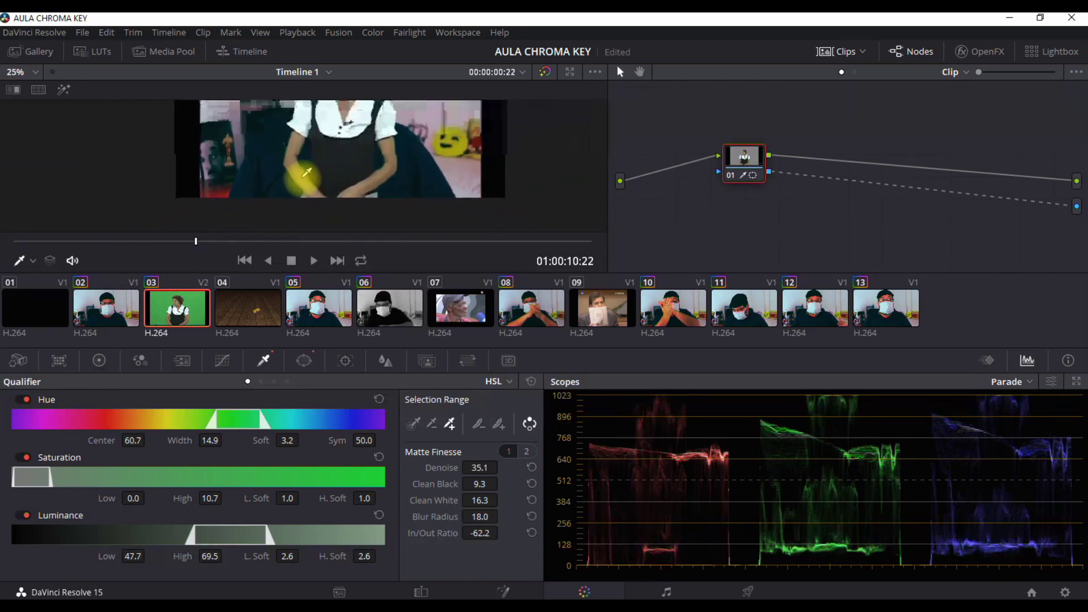
{"action": "scroll", "coordinate": [305, 174], "scroll_direction": "down", "scroll_amount": 2}
{"action": "scroll", "coordinate": [306, 173], "scroll_direction": "down", "scroll_amount": 1}
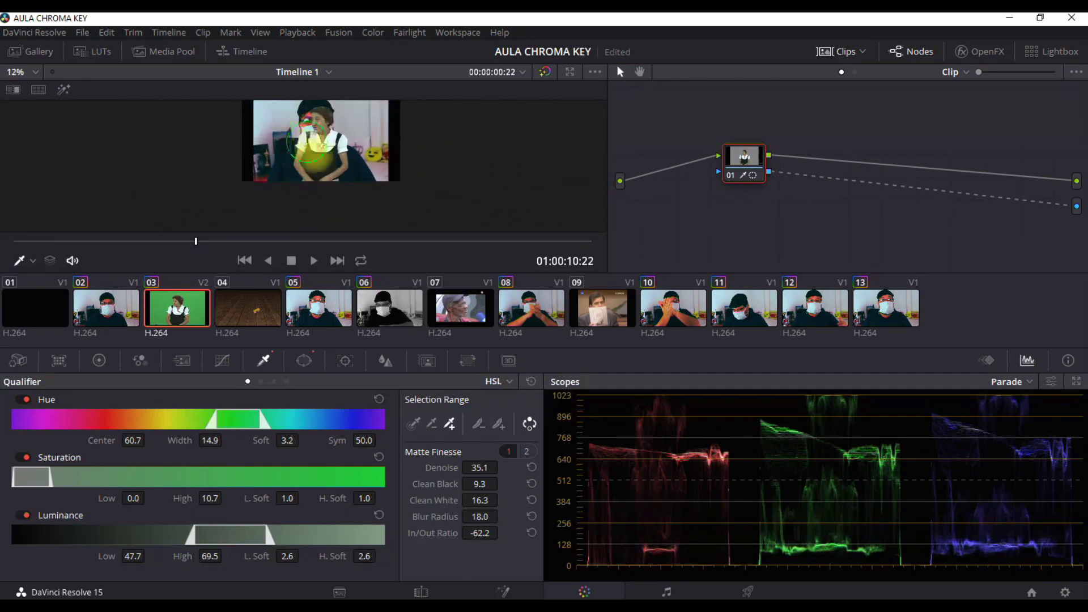
{"action": "scroll", "coordinate": [335, 175], "scroll_direction": "up", "scroll_amount": 1}
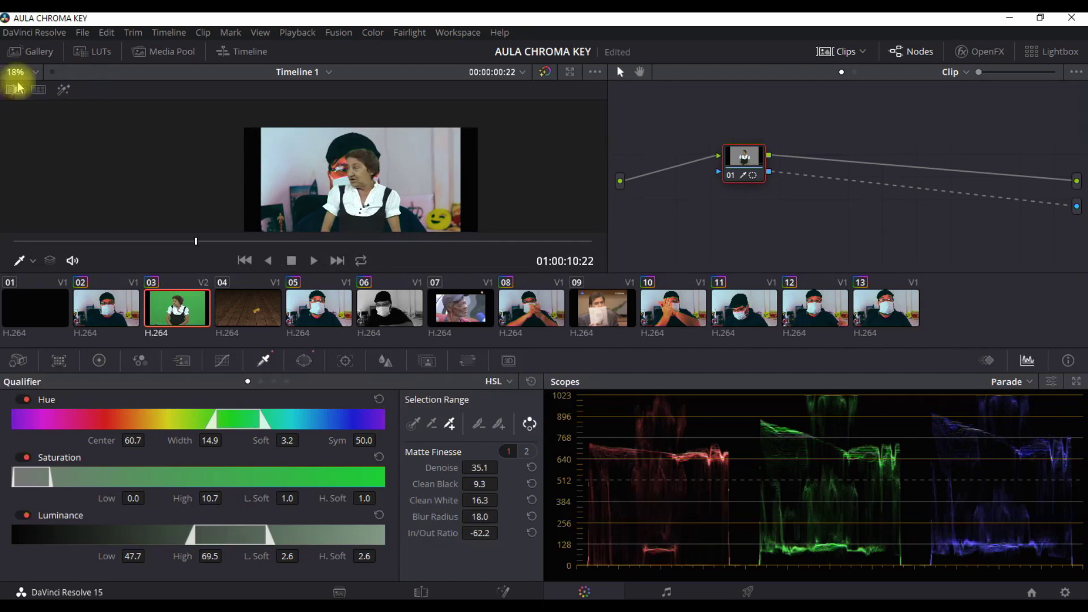
Fit the frame in the viewer and raise the matte In/Out Ratio to 54.1.
{"action": "left_click", "coordinate": [34, 71]}
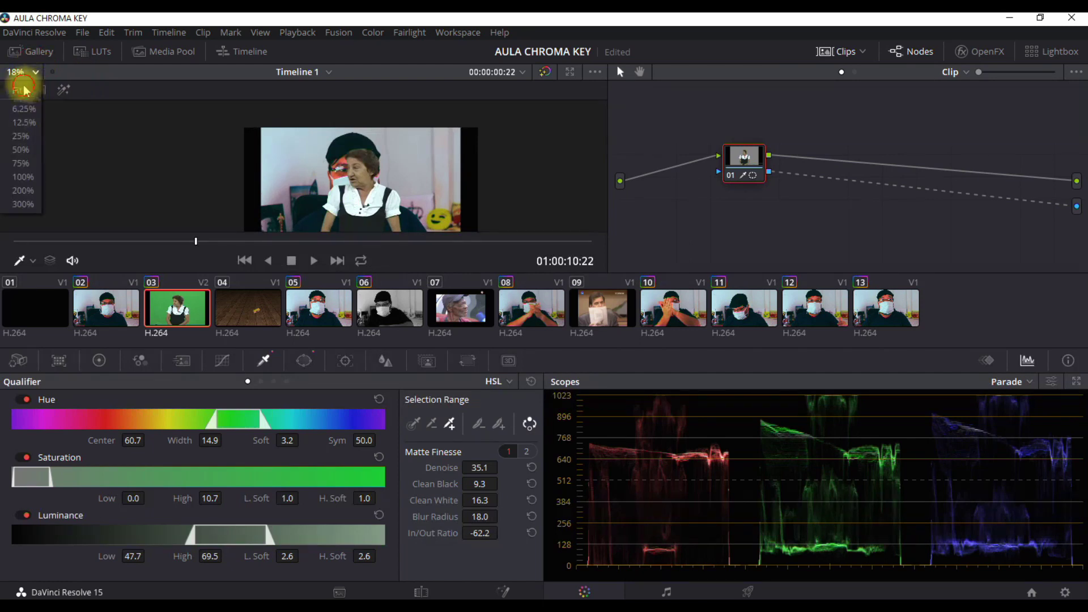
{"action": "left_click", "coordinate": [25, 91]}
{"action": "scroll", "coordinate": [339, 152], "scroll_direction": "up", "scroll_amount": 2}
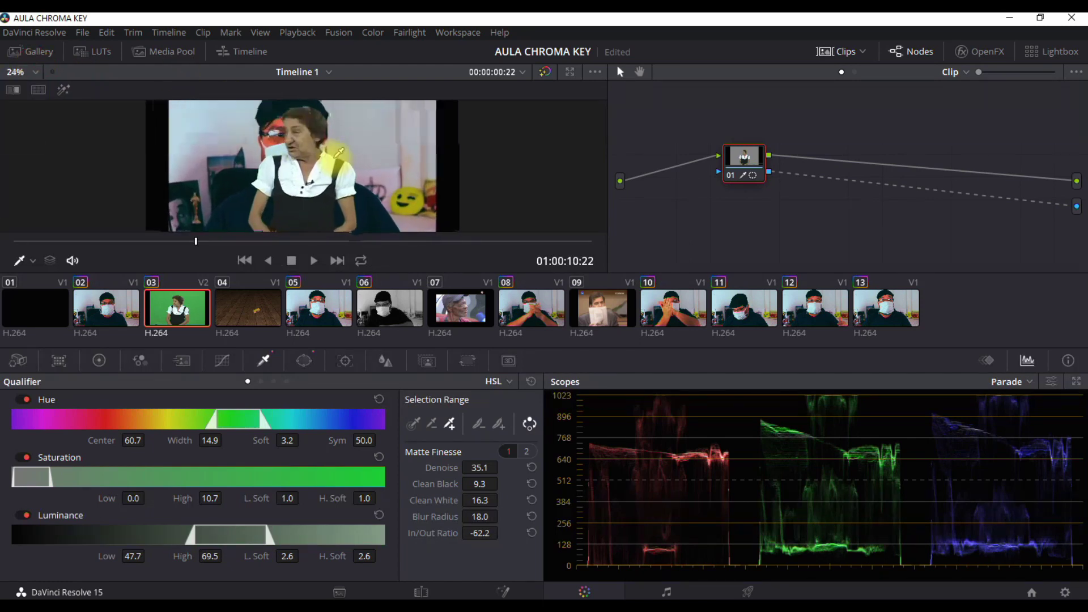
{"action": "scroll", "coordinate": [339, 152], "scroll_direction": "up", "scroll_amount": 1}
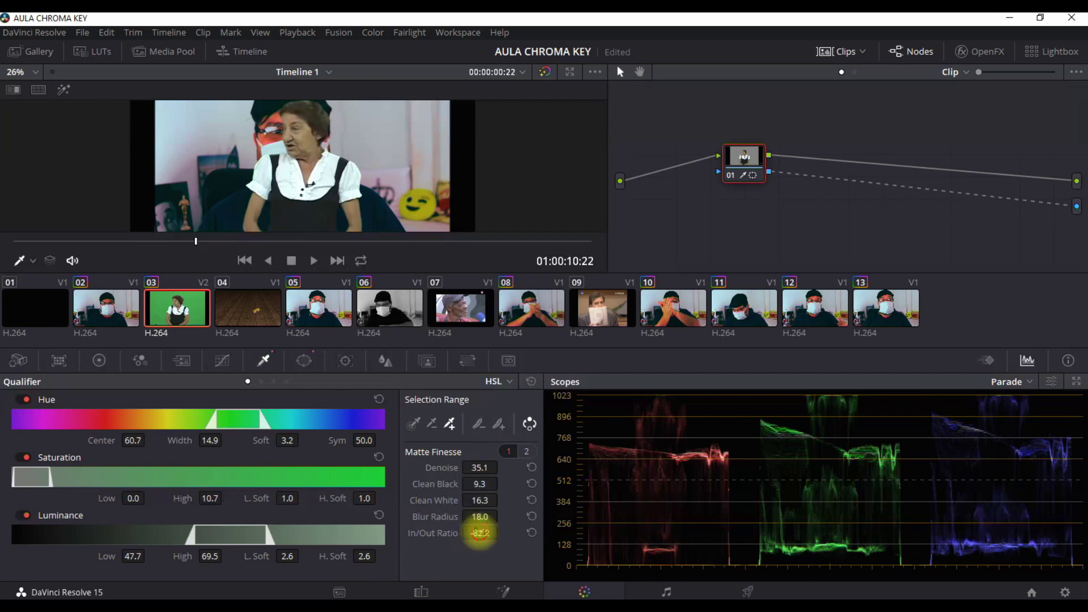
{"action": "mouse_move", "coordinate": [502, 531]}
{"action": "left_mouse_down"}
{"action": "mouse_move", "coordinate": [731, 572]}
{"action": "mouse_move", "coordinate": [412, 343]}
{"action": "mouse_move", "coordinate": [560, 488]}
{"action": "left_mouse_up"}
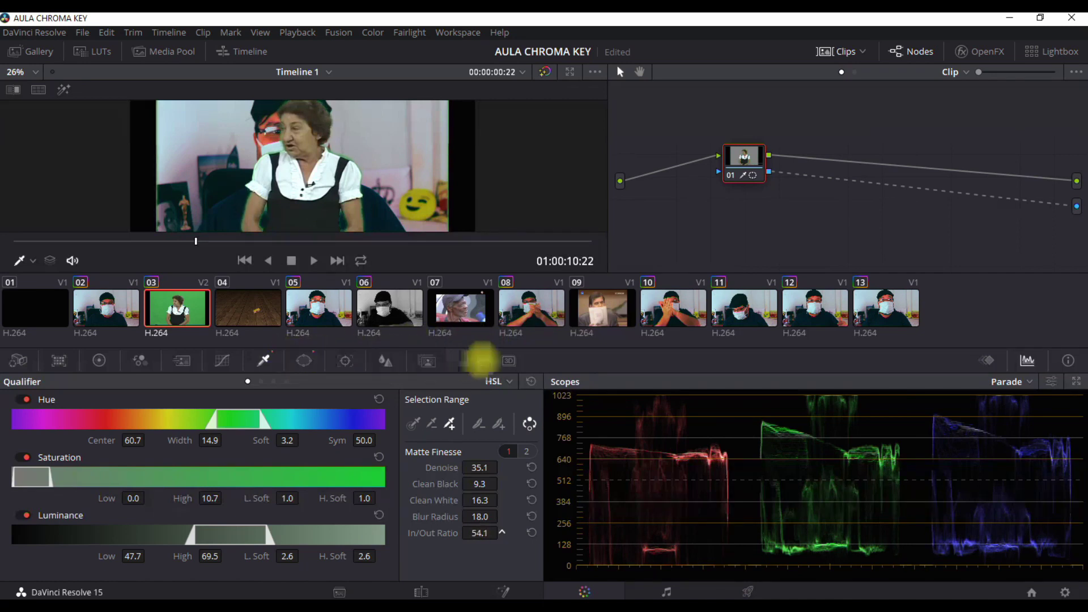
On Matte Finesse page 2, keep radius 0 and set Iterations 20, Black Clip 54.8, White Clip 73.2.
{"action": "left_click", "coordinate": [526, 451]}
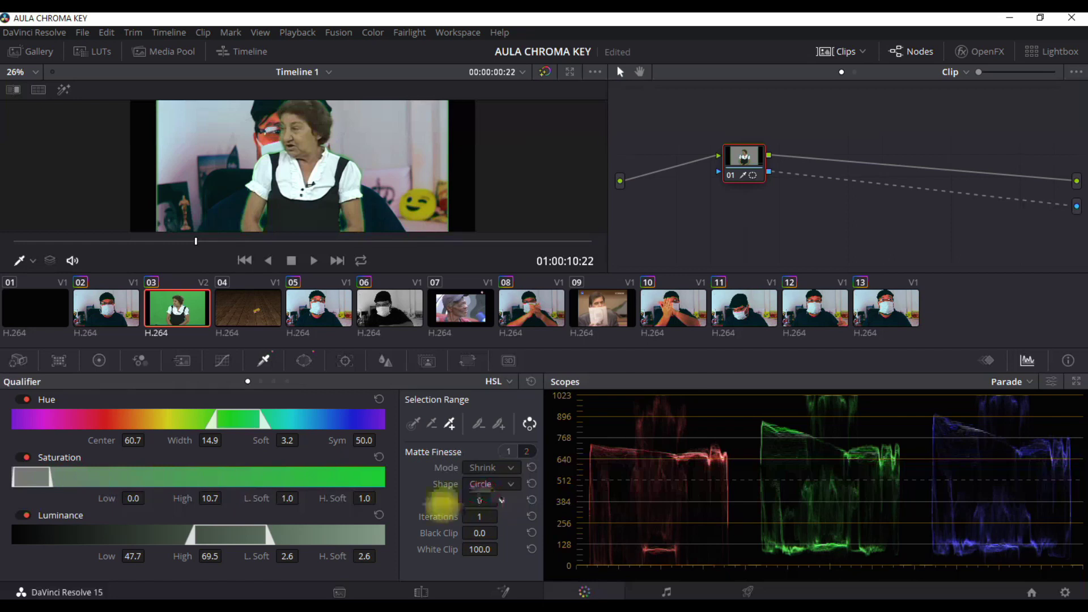
{"action": "mouse_move", "coordinate": [482, 501]}
{"action": "left_mouse_down"}
{"action": "mouse_move", "coordinate": [480, 510]}
{"action": "mouse_move", "coordinate": [791, 544]}
{"action": "mouse_move", "coordinate": [481, 537]}
{"action": "mouse_move", "coordinate": [595, 552]}
{"action": "left_mouse_up"}
{"action": "left_click", "coordinate": [531, 500]}
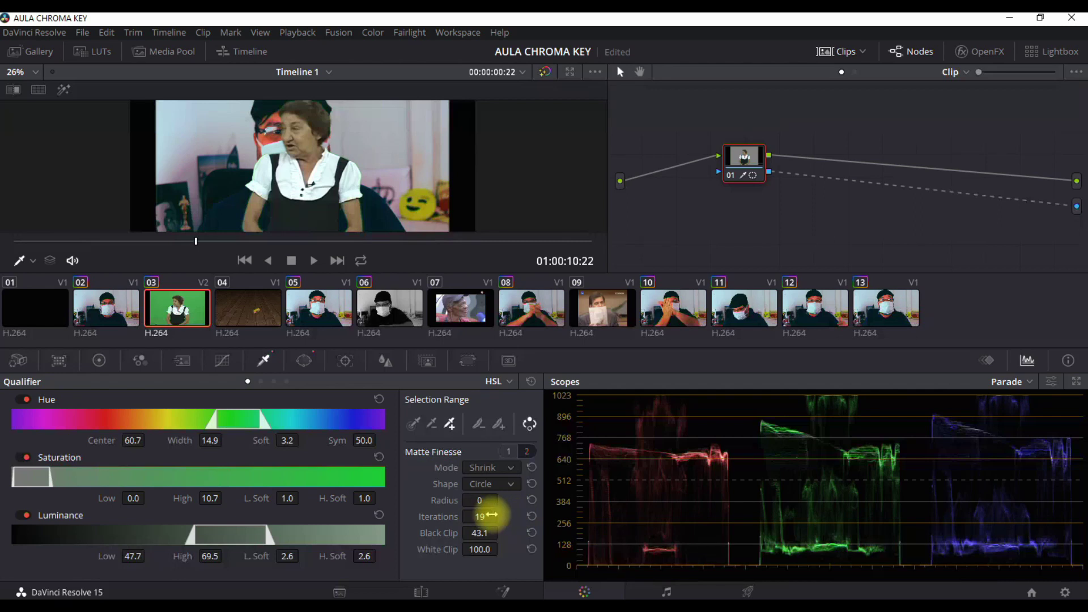
{"action": "type", "text": "0"}
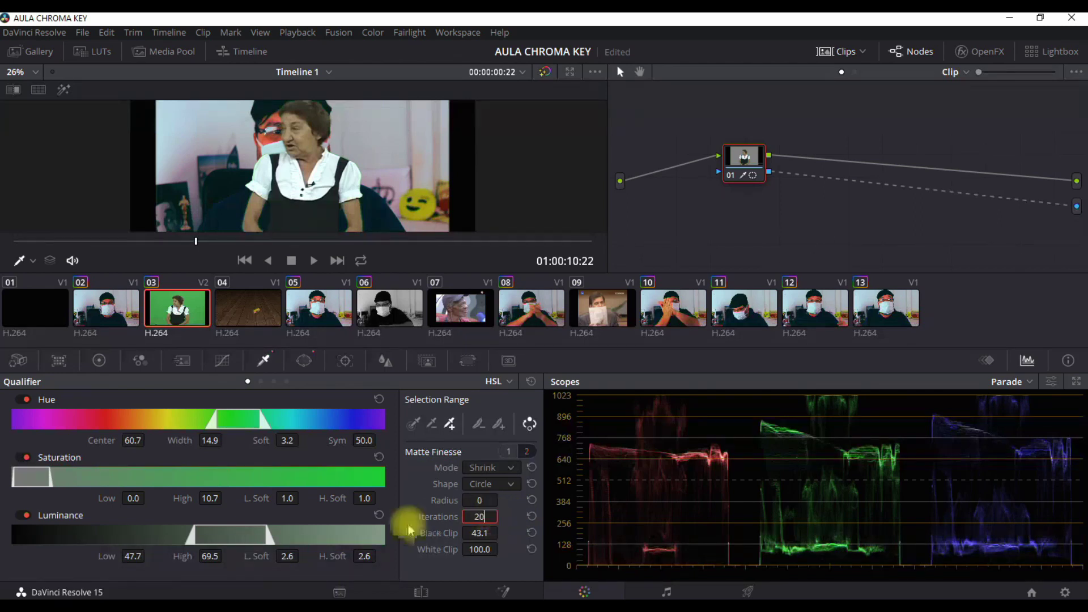
{"action": "left_click", "coordinate": [477, 532]}
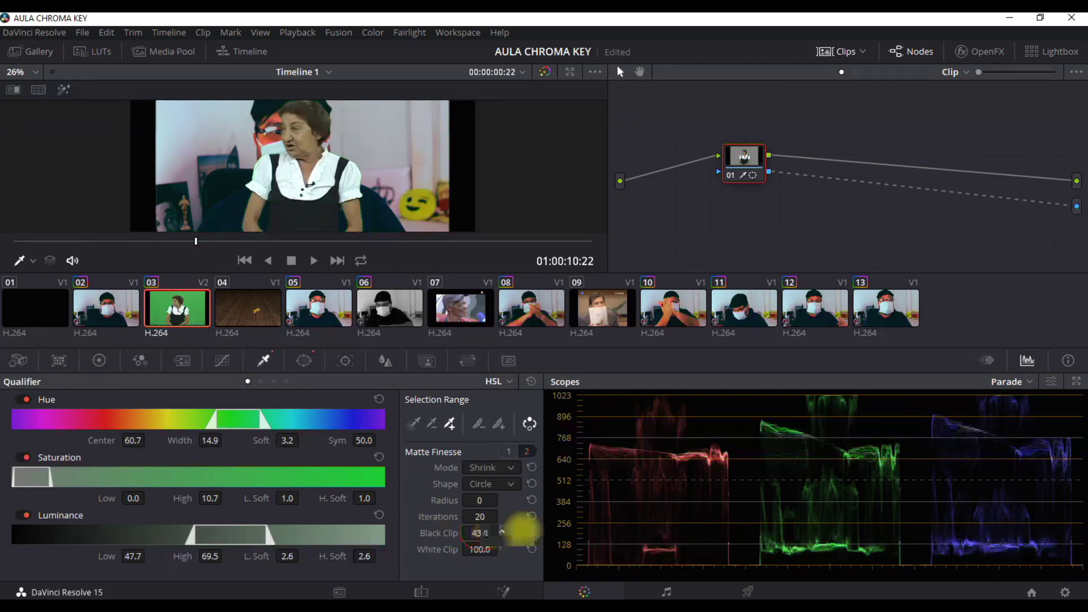
{"action": "mouse_move", "coordinate": [510, 533]}
{"action": "left_mouse_down"}
{"action": "mouse_move", "coordinate": [453, 550]}
{"action": "mouse_move", "coordinate": [541, 544]}
{"action": "left_mouse_up"}
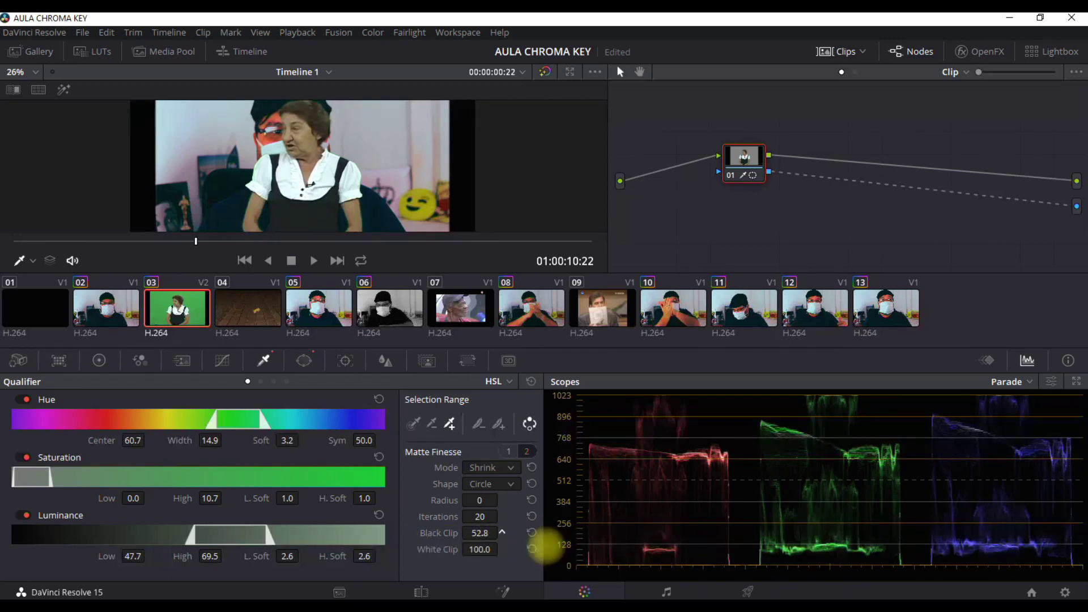
{"action": "mouse_move", "coordinate": [560, 545]}
{"action": "left_mouse_down"}
{"action": "mouse_move", "coordinate": [517, 561]}
{"action": "mouse_move", "coordinate": [462, 545]}
{"action": "mouse_move", "coordinate": [568, 566]}
{"action": "mouse_move", "coordinate": [445, 584]}
{"action": "mouse_move", "coordinate": [536, 586]}
{"action": "left_mouse_up"}
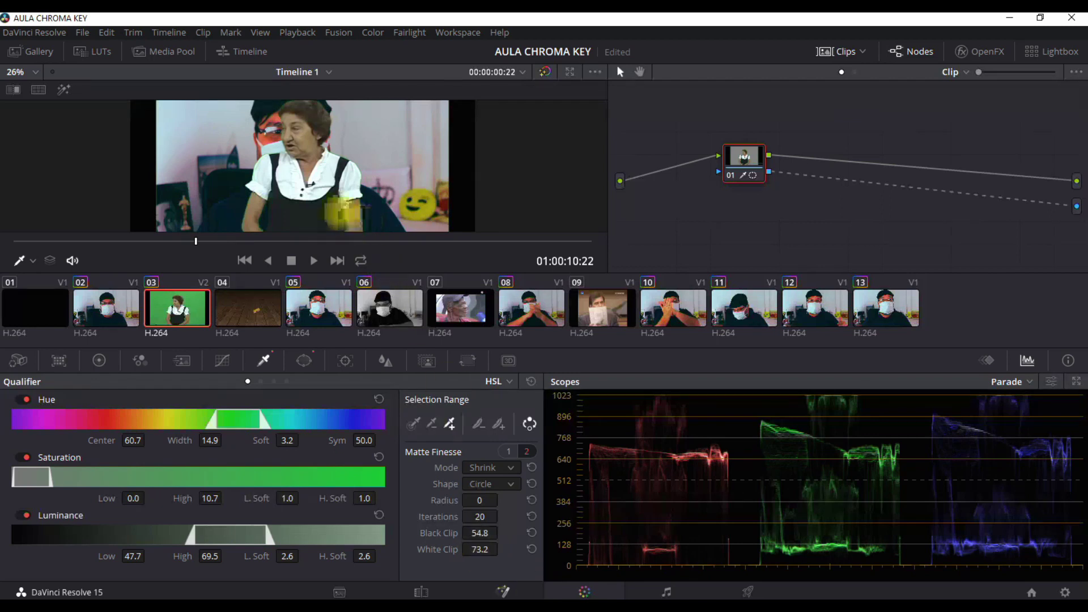
Zoom in on the arm edge, choose the Add picker, then zoom out and view the highlight matte.
{"action": "scroll", "coordinate": [341, 215], "scroll_direction": "up", "scroll_amount": 2}
{"action": "scroll", "coordinate": [341, 213], "scroll_direction": "up", "scroll_amount": 2}
{"action": "scroll", "coordinate": [329, 187], "scroll_direction": "up", "scroll_amount": 2}
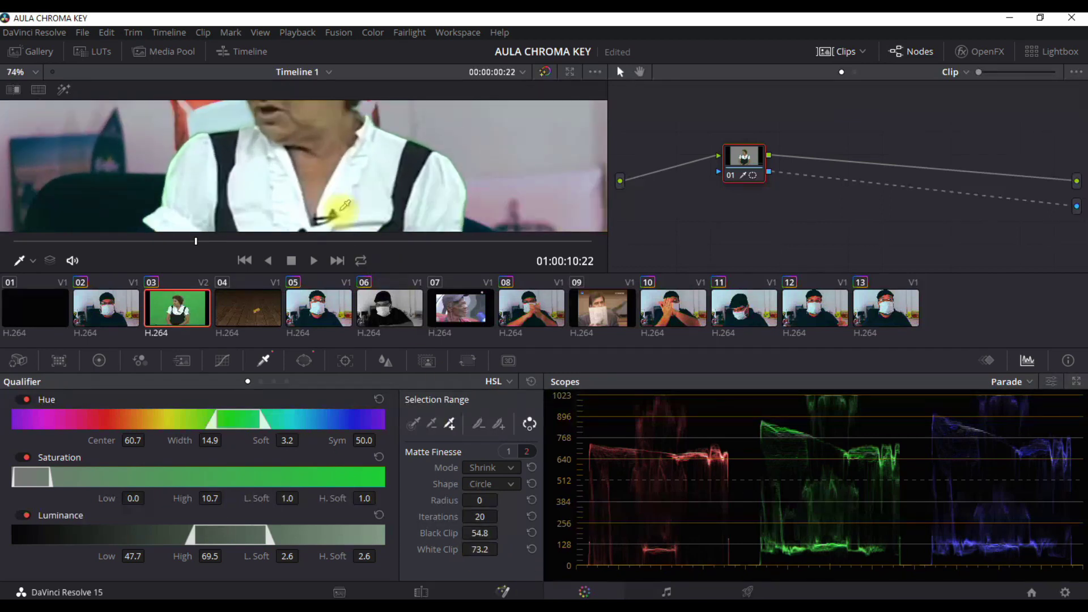
{"action": "scroll", "coordinate": [312, 148], "scroll_direction": "up", "scroll_amount": 2}
{"action": "scroll", "coordinate": [314, 143], "scroll_direction": "up", "scroll_amount": 2}
{"action": "scroll", "coordinate": [317, 178], "scroll_direction": "up", "scroll_amount": 1}
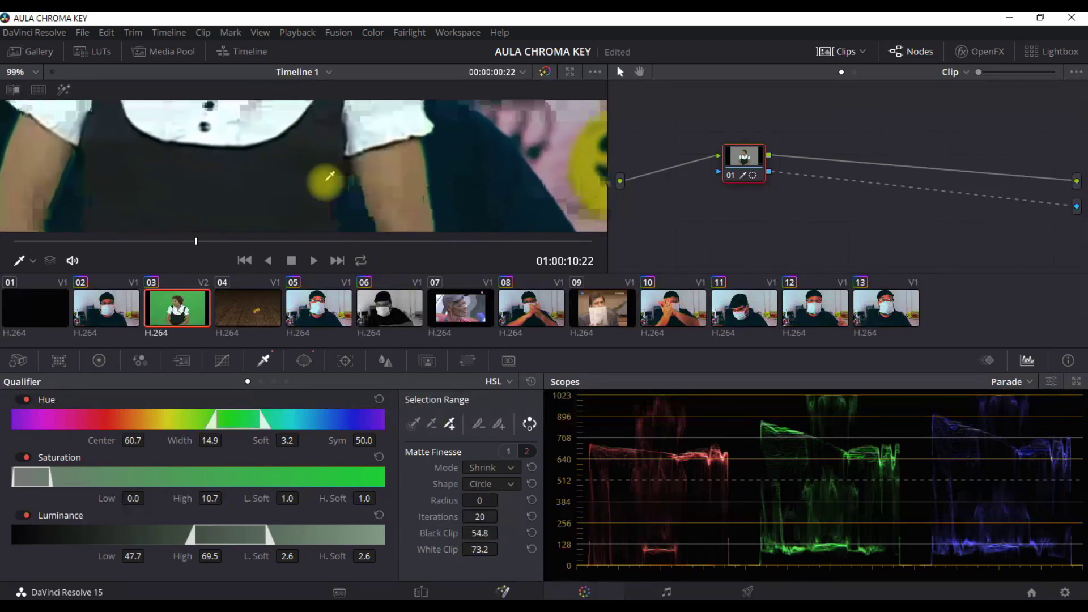
{"action": "scroll", "coordinate": [330, 175], "scroll_direction": "up", "scroll_amount": 1}
{"action": "left_click_drag", "start_coordinate": [311, 165], "coordinate": [301, 88]}
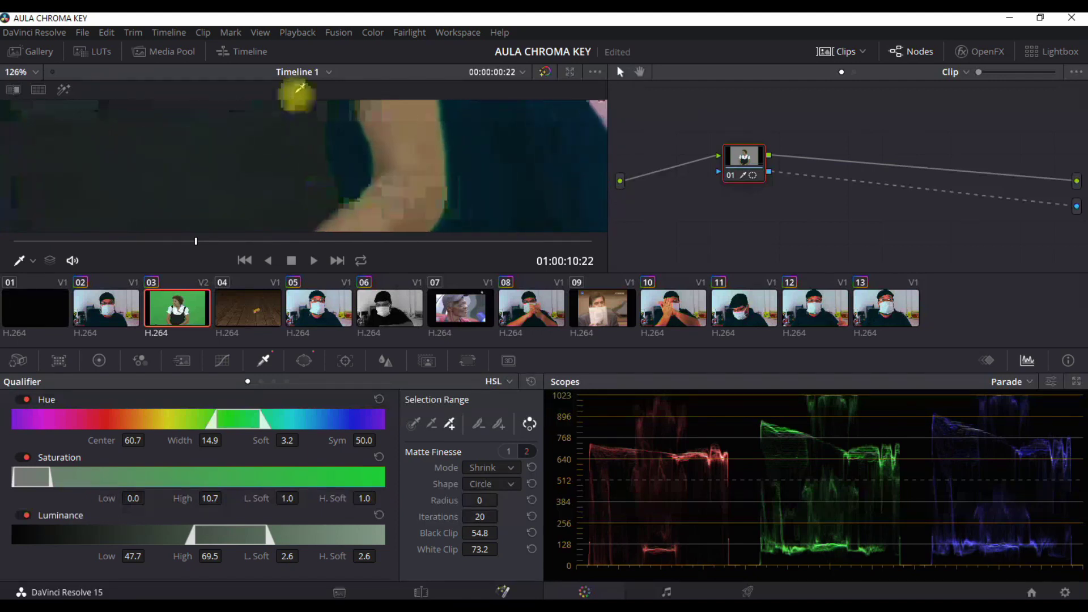
{"action": "left_click", "coordinate": [495, 429]}
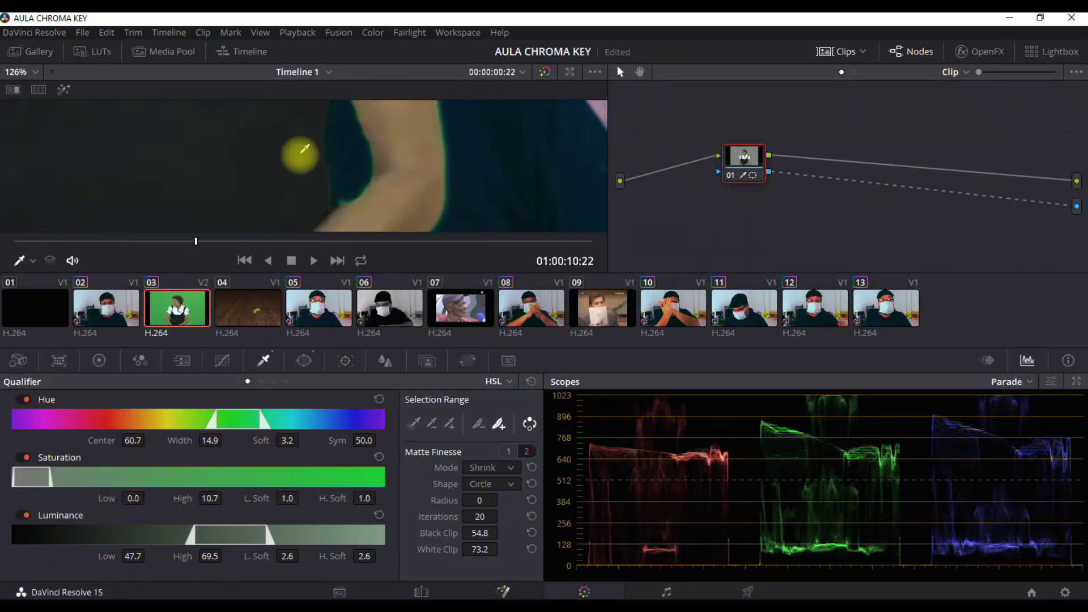
{"action": "scroll", "coordinate": [304, 148], "scroll_direction": "down", "scroll_amount": 6}
{"action": "scroll", "coordinate": [304, 148], "scroll_direction": "down", "scroll_amount": 3}
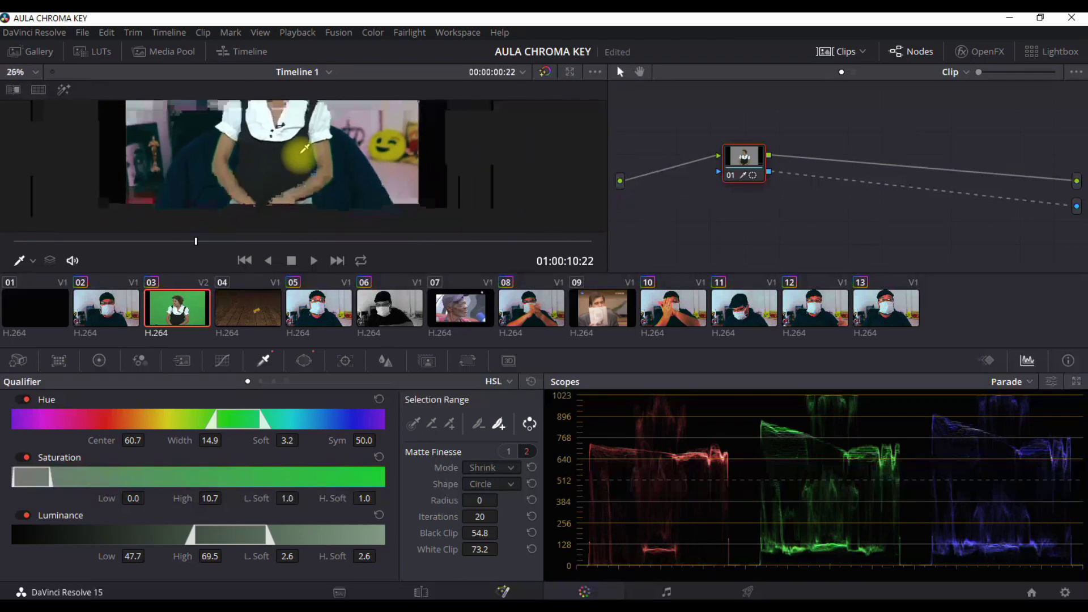
{"action": "left_click_drag", "start_coordinate": [317, 156], "coordinate": [323, 179]}
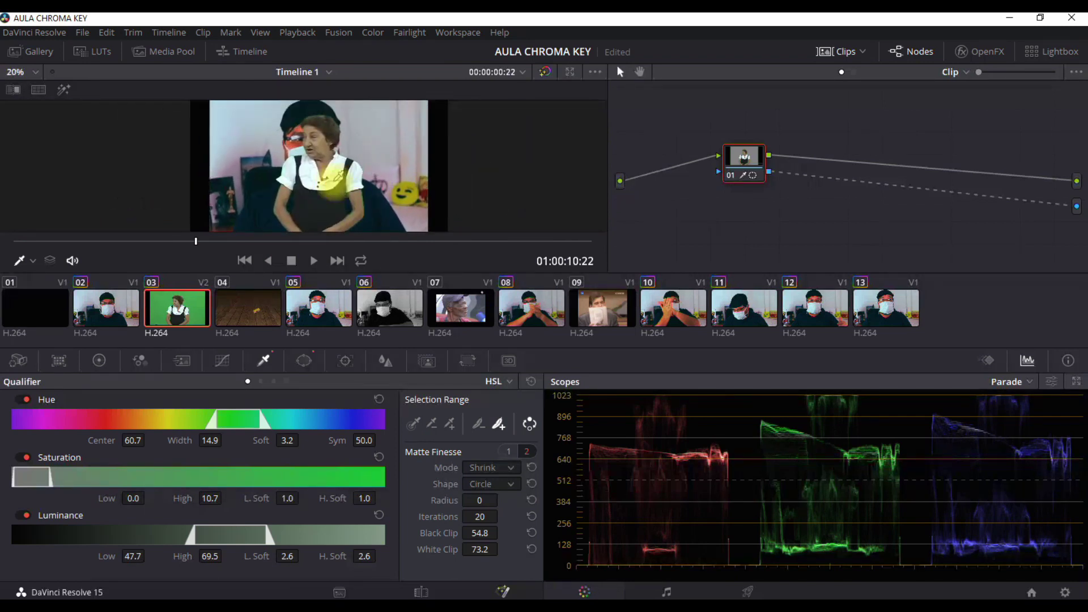
{"action": "key", "text": "shift+h"}
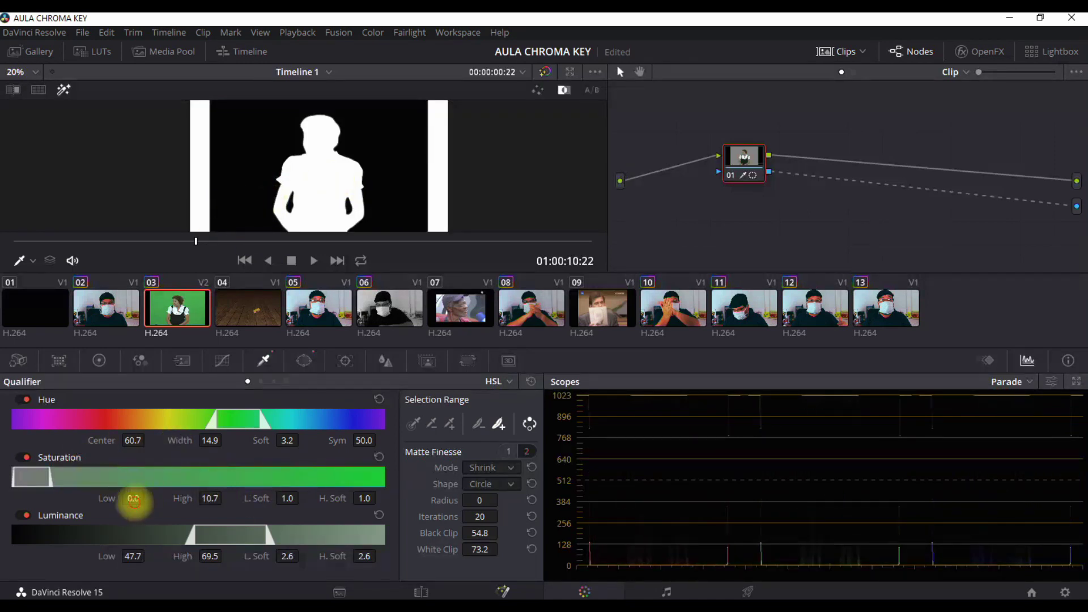
Adjust the qualifier's Saturation low, high and softness limits.
{"action": "mouse_move", "coordinate": [134, 500]}
{"action": "left_mouse_down"}
{"action": "mouse_move", "coordinate": [169, 509]}
{"action": "mouse_move", "coordinate": [134, 500]}
{"action": "left_mouse_up"}
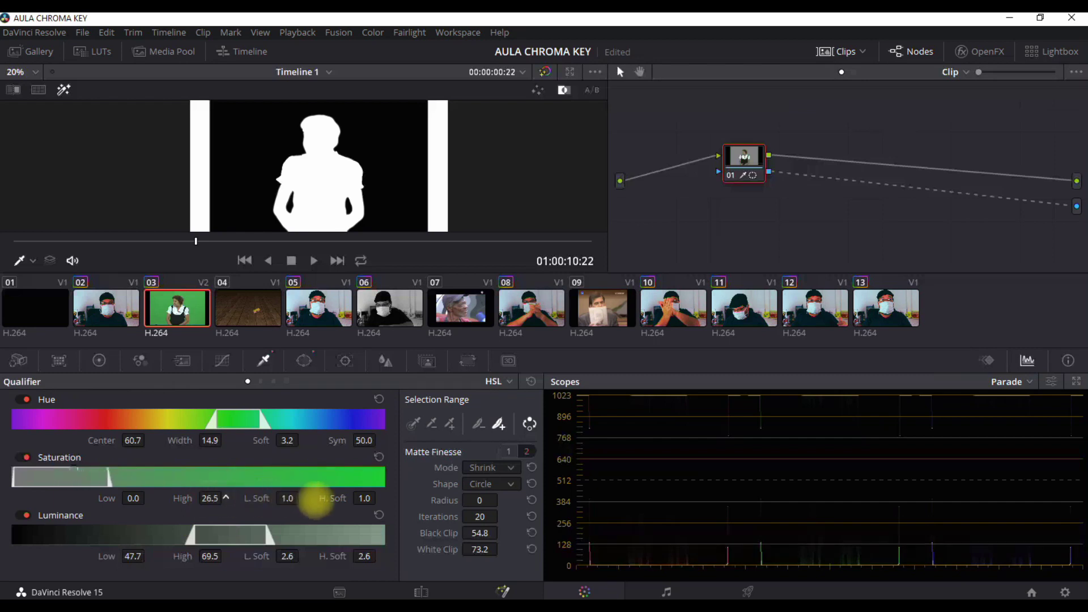
{"action": "mouse_move", "coordinate": [209, 498]}
{"action": "left_mouse_down"}
{"action": "mouse_move", "coordinate": [344, 509]}
{"action": "mouse_move", "coordinate": [252, 517]}
{"action": "mouse_move", "coordinate": [271, 516]}
{"action": "left_mouse_up"}
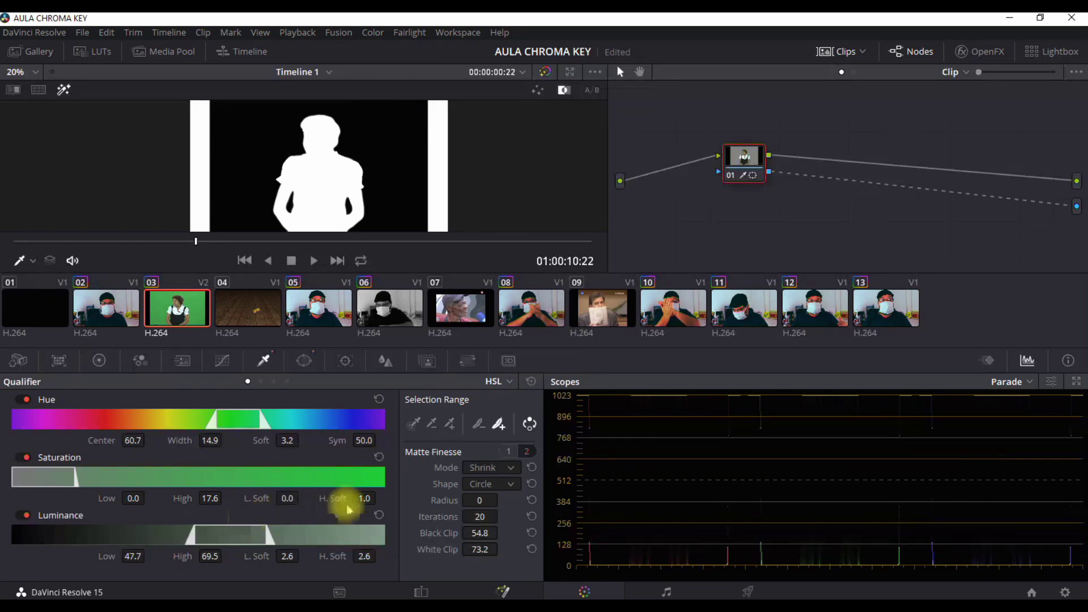
{"action": "left_click_drag", "start_coordinate": [365, 497], "coordinate": [365, 501]}
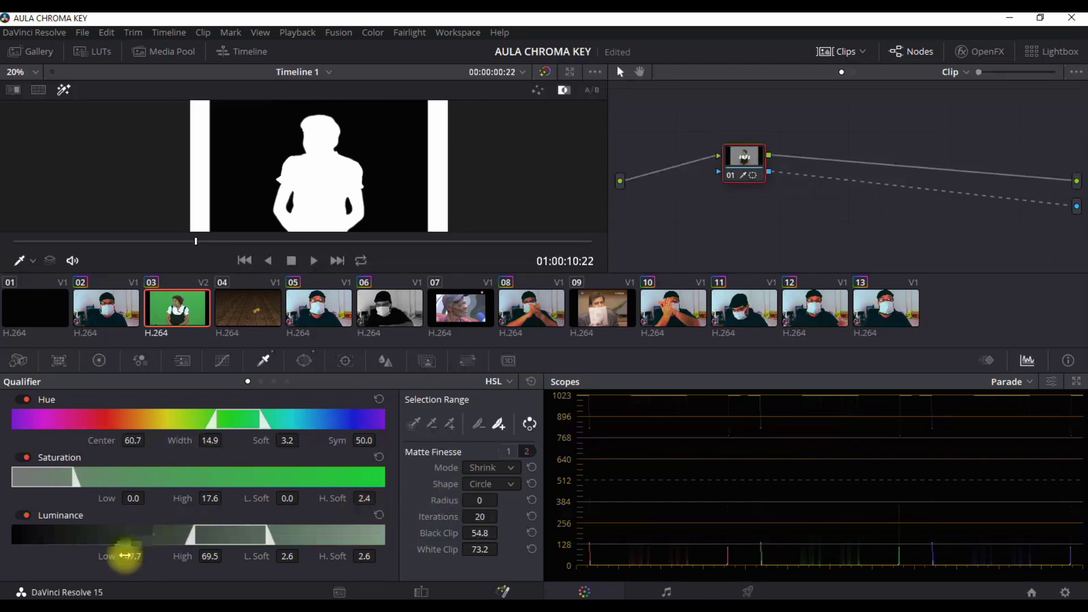
Set Luminance to 44.2–69.2 with softer edges, and Hue Width 18.2, Soft 4.6, Sym 52.0.
{"action": "left_click_drag", "start_coordinate": [125, 556], "coordinate": [102, 558]}
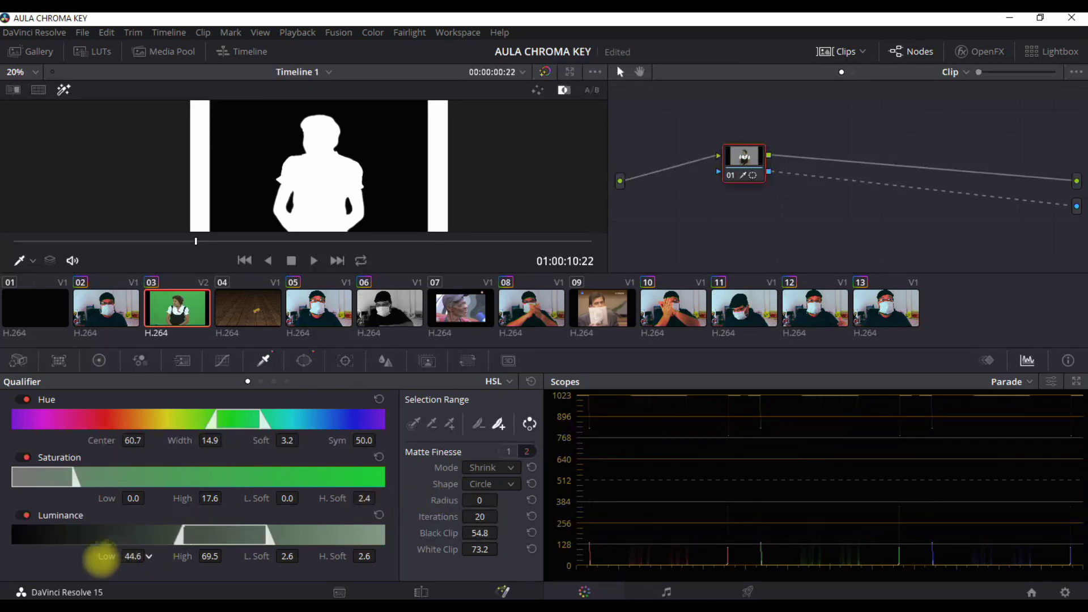
{"action": "left_click_drag", "start_coordinate": [211, 556], "coordinate": [212, 559]}
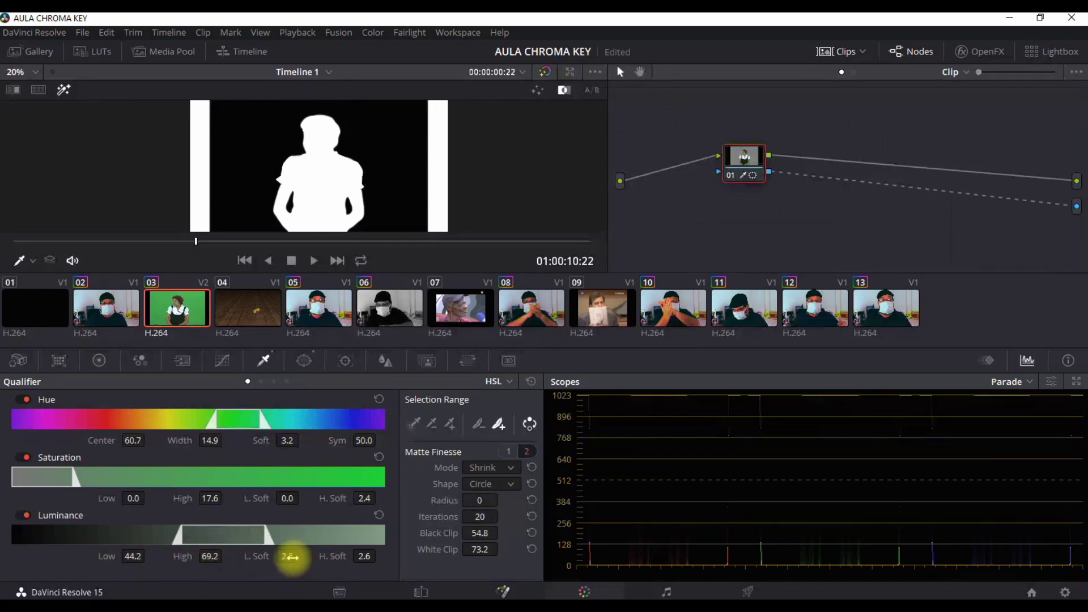
{"action": "left_click_drag", "start_coordinate": [291, 557], "coordinate": [290, 559]}
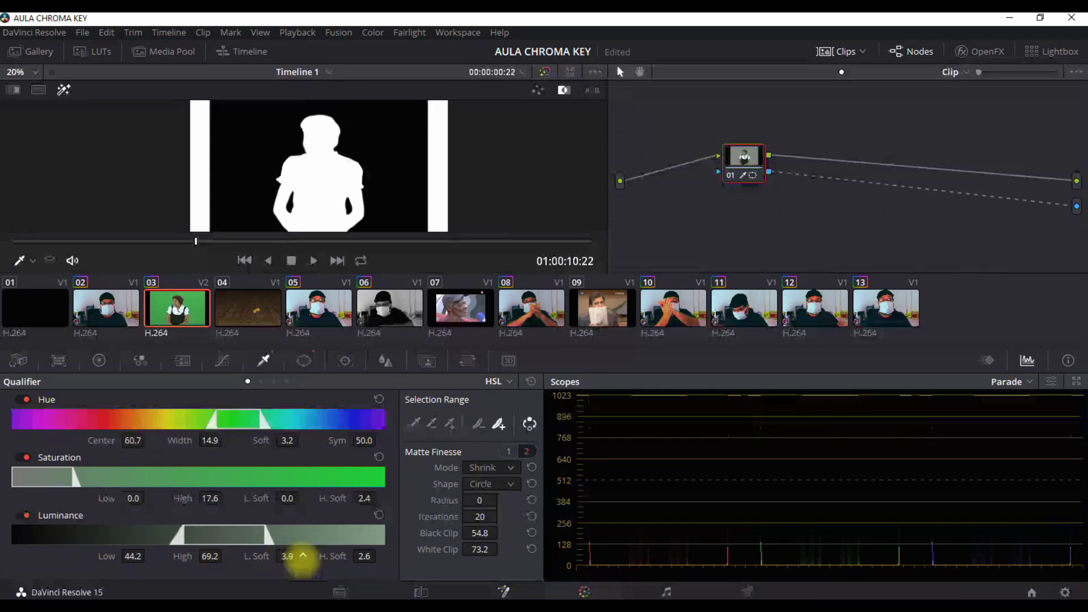
{"action": "left_click_drag", "start_coordinate": [365, 558], "coordinate": [375, 562]}
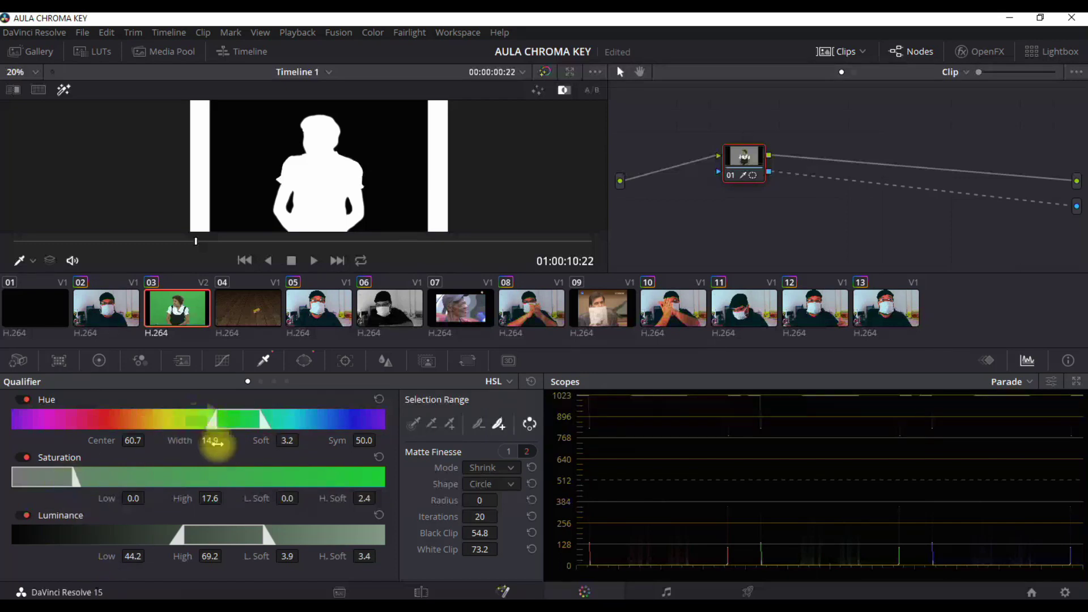
{"action": "mouse_move", "coordinate": [205, 440]}
{"action": "left_mouse_down"}
{"action": "mouse_move", "coordinate": [238, 445]}
{"action": "mouse_move", "coordinate": [213, 444]}
{"action": "mouse_move", "coordinate": [226, 439]}
{"action": "left_mouse_up"}
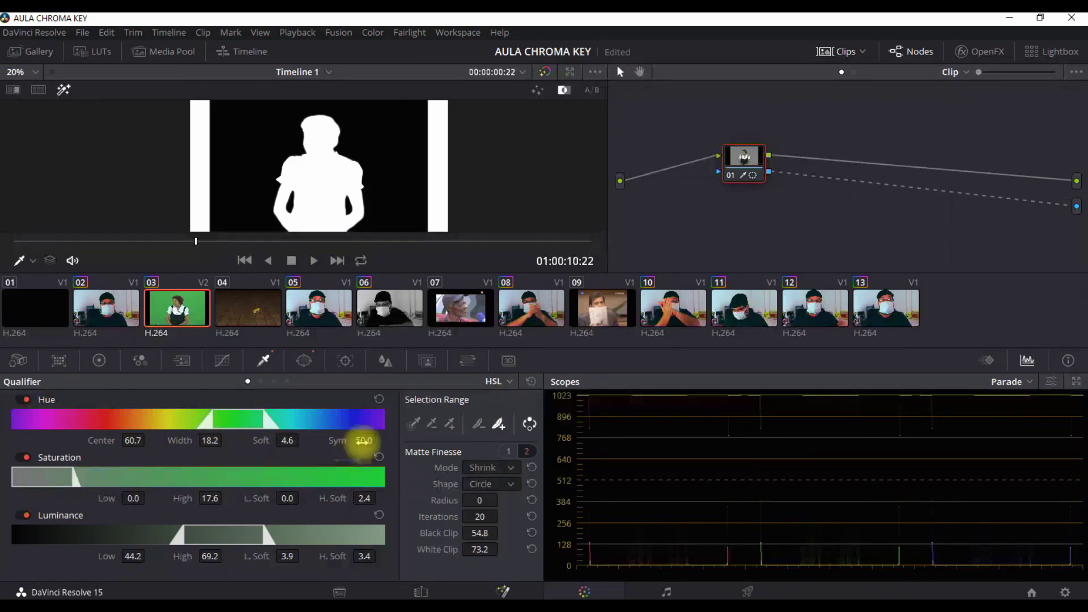
{"action": "left_click_drag", "start_coordinate": [360, 440], "coordinate": [375, 440]}
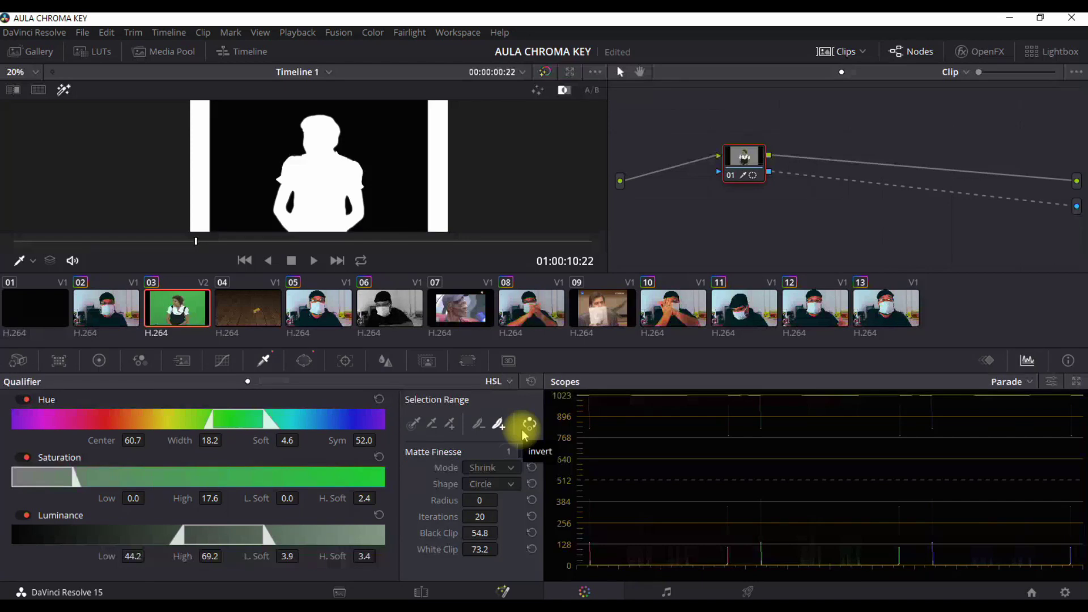
Leave the matte view to show the woman in colour over the background footage, zooming in and out.
{"action": "left_click", "coordinate": [522, 430]}
{"action": "scroll", "coordinate": [315, 164], "scroll_direction": "up", "scroll_amount": 5}
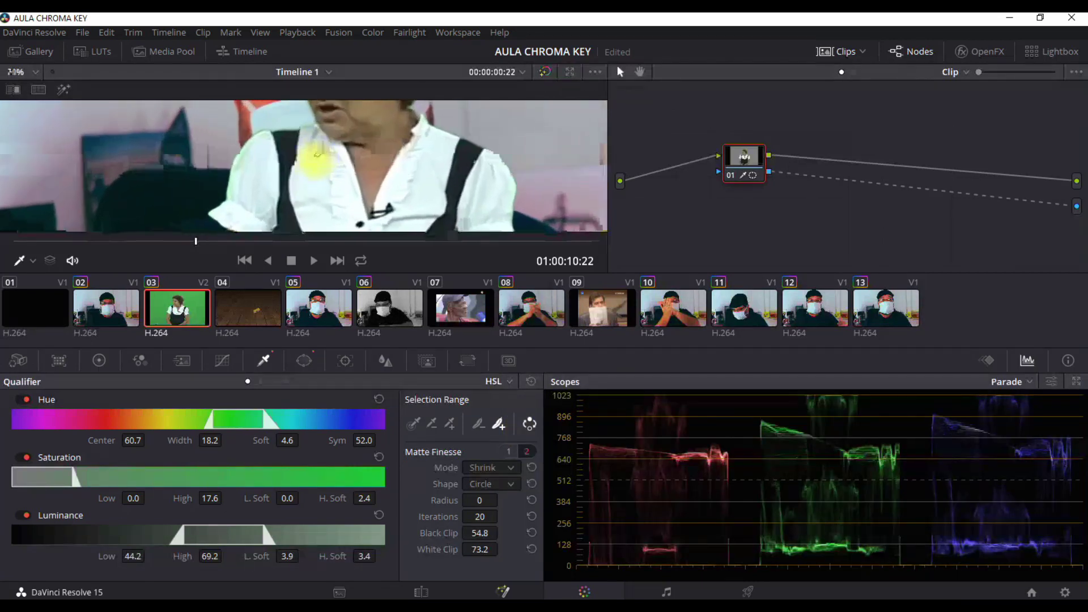
{"action": "scroll", "coordinate": [314, 165], "scroll_direction": "down", "scroll_amount": 3}
{"action": "scroll", "coordinate": [310, 162], "scroll_direction": "down", "scroll_amount": 3}
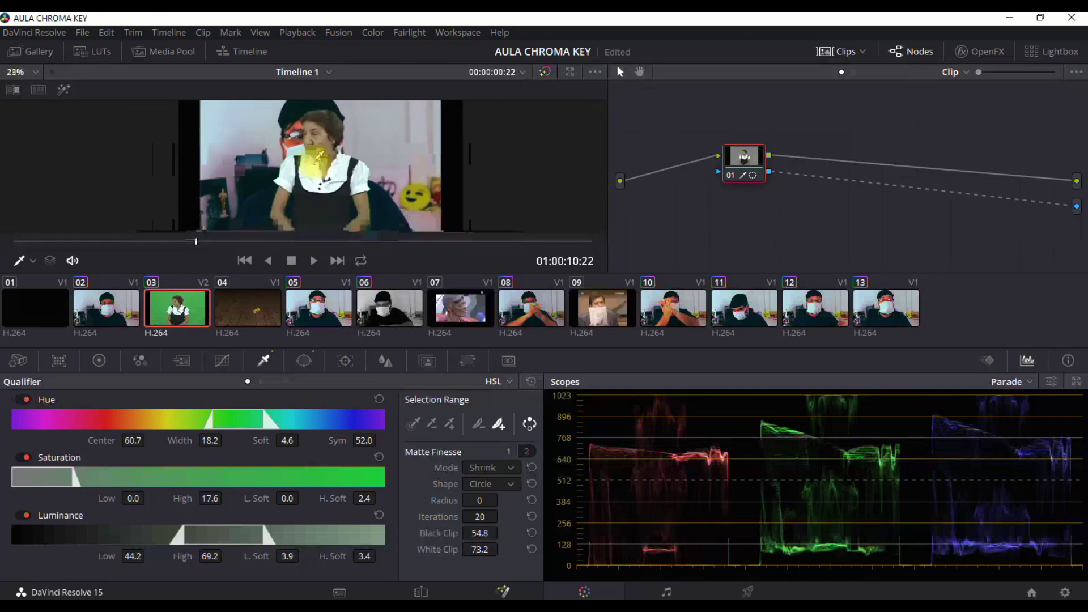
{"action": "scroll", "coordinate": [311, 161], "scroll_direction": "down", "scroll_amount": 1}
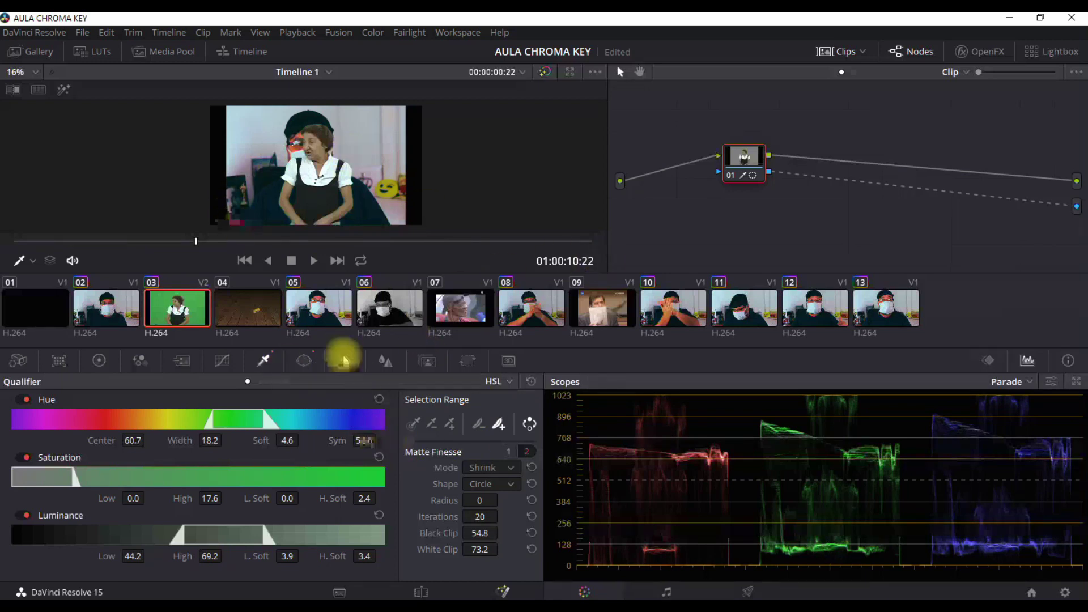
Play the keyed composite, stop at 01:00:12:11, and exit the full-screen preview.
{"action": "left_click", "coordinate": [315, 262]}
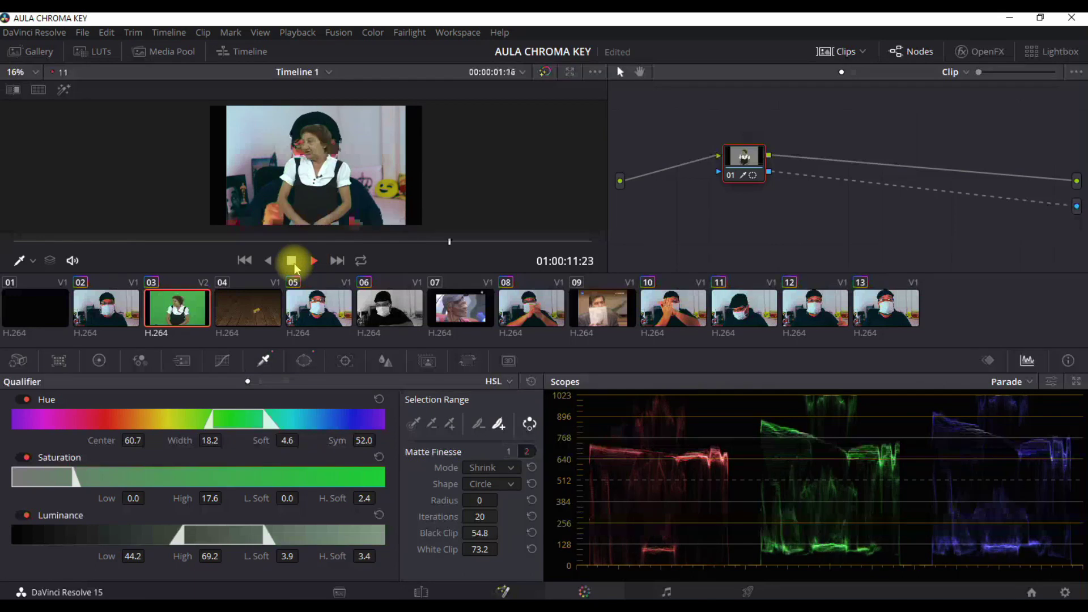
{"action": "left_click", "coordinate": [293, 264]}
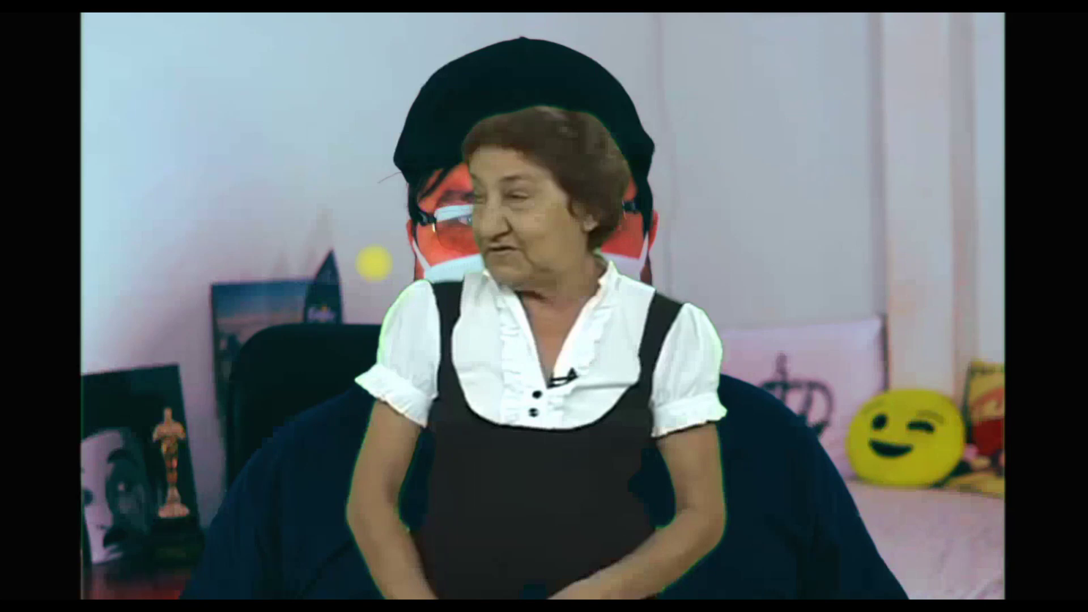
{"action": "key", "text": "Escape"}
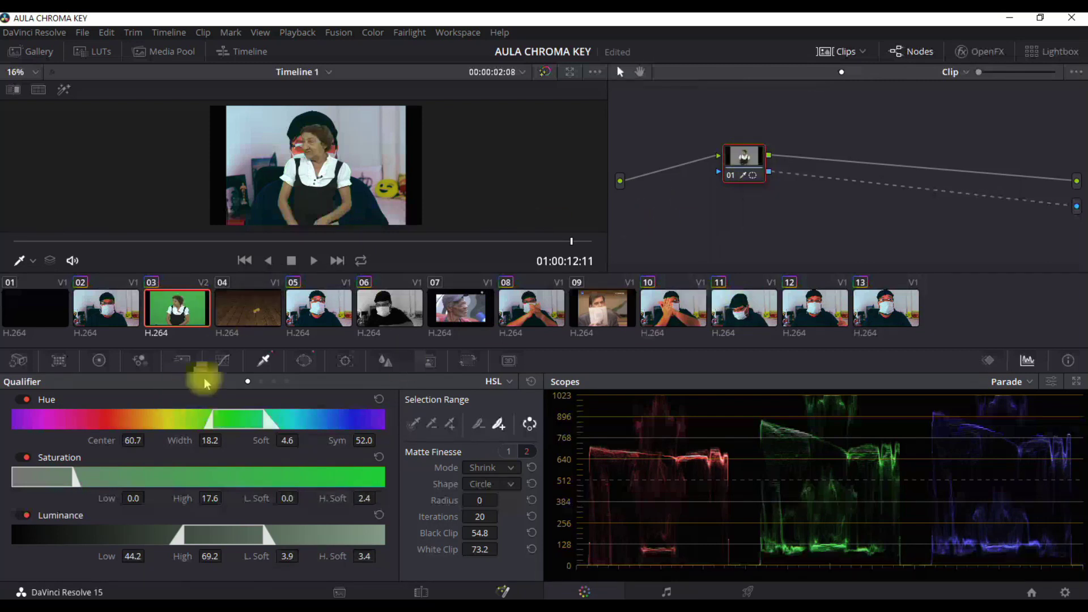
On the Edit page, delete MEU DEUS.mp4 from Video 2, leaving only the webcam footage.
{"action": "left_click", "coordinate": [422, 589]}
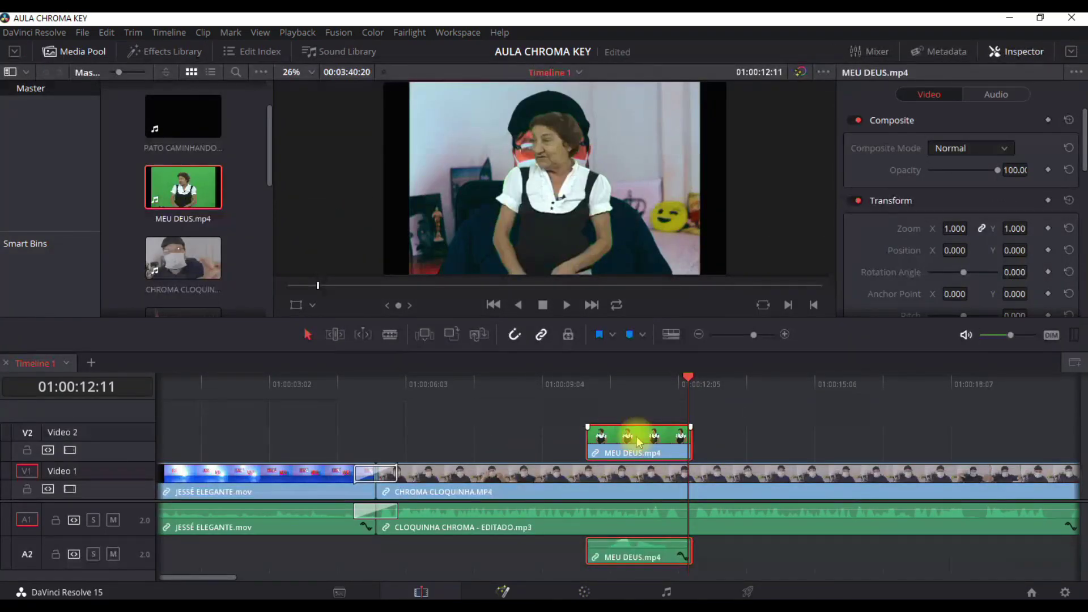
{"action": "key", "text": "Delete"}
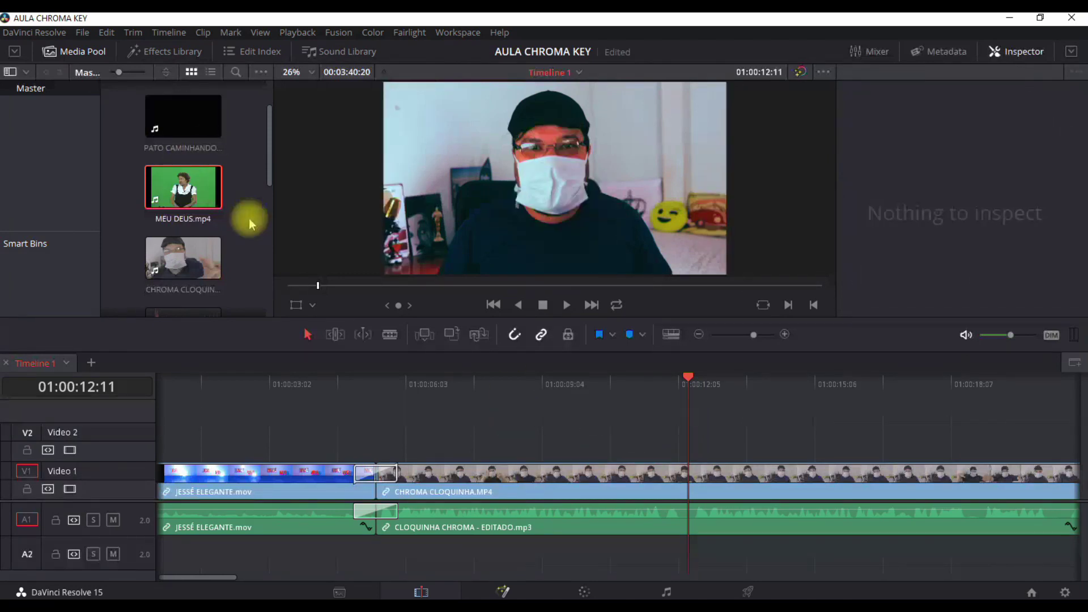
{"action": "key", "text": "ctrl+z"}
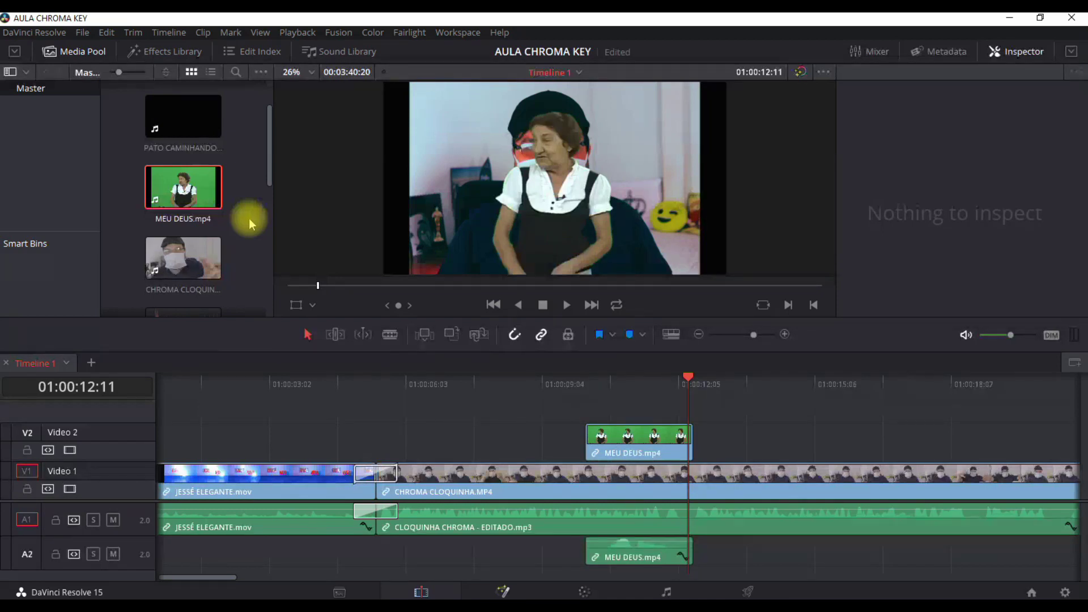
{"action": "key", "text": "ctrl+z"}
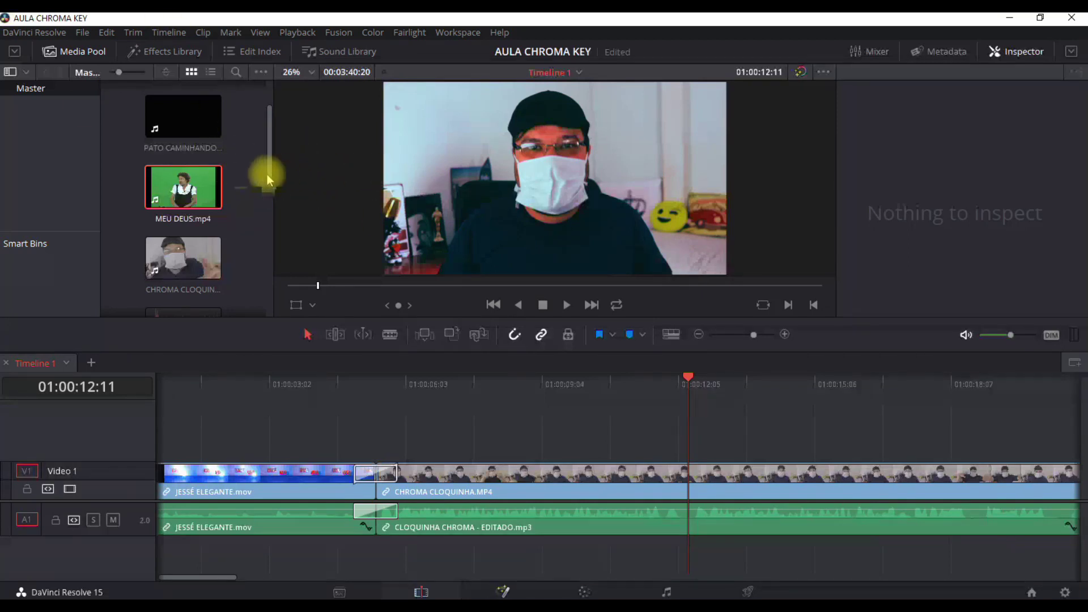
{"action": "mouse_move", "coordinate": [267, 175]}
{"action": "left_mouse_down"}
{"action": "mouse_move", "coordinate": [272, 138]}
{"action": "mouse_move", "coordinate": [280, 309]}
{"action": "mouse_move", "coordinate": [272, 117]}
{"action": "left_mouse_up"}
Bring up the CHROMAS folder in File Explorer and pick up the GREENSCREEN WOW EDDY WALLY video.
{"action": "left_click", "coordinate": [203, 252]}
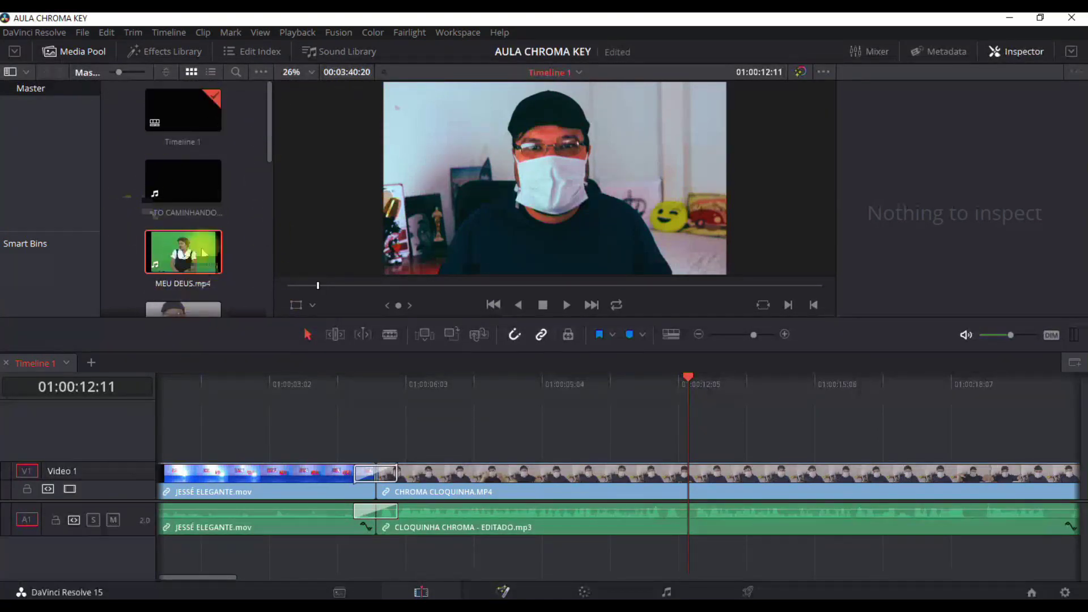
{"action": "left_click_drag", "start_coordinate": [203, 252], "coordinate": [105, 516]}
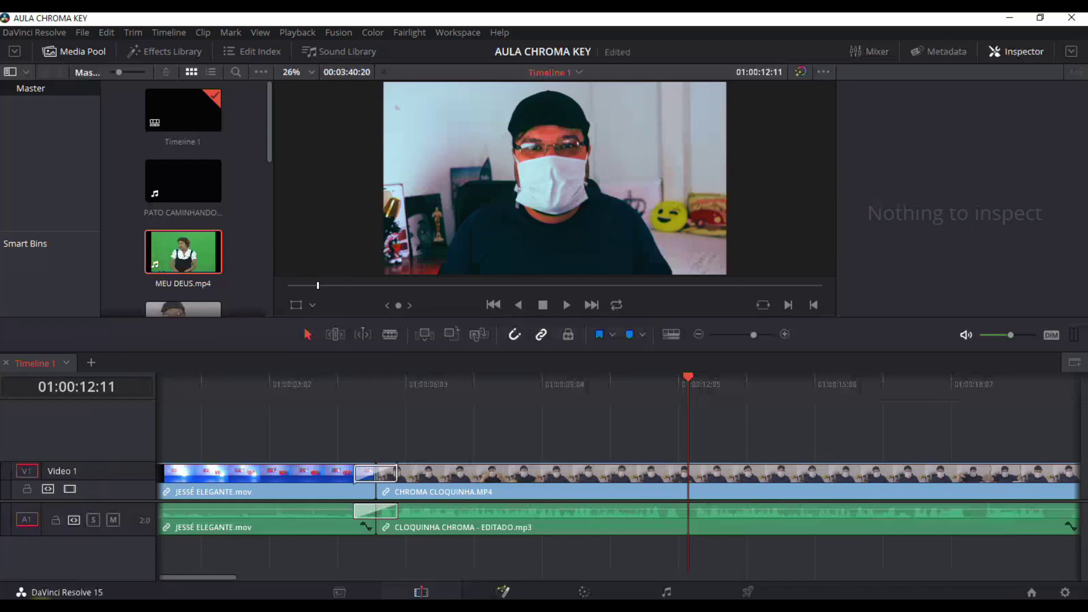
{"action": "left_click_drag", "start_coordinate": [105, 516], "coordinate": [405, 403]}
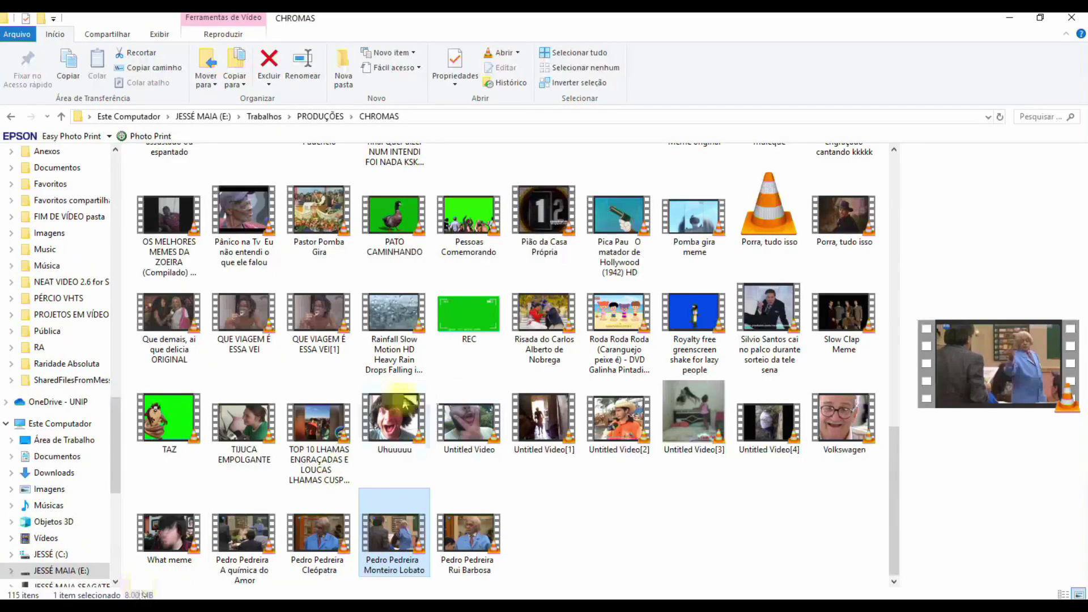
{"action": "scroll", "coordinate": [434, 406], "scroll_direction": "up", "scroll_amount": 10}
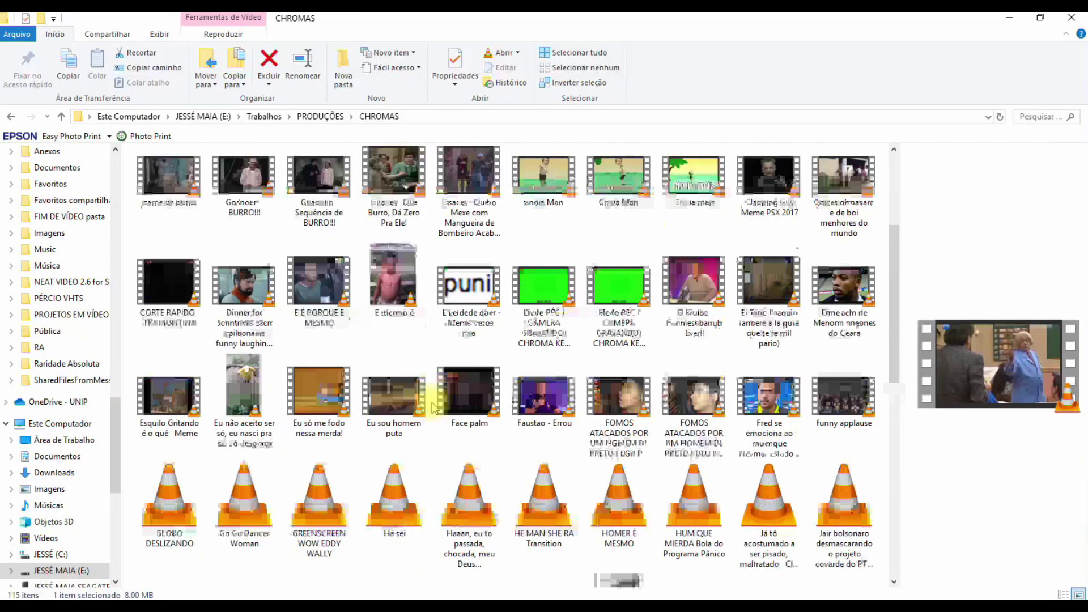
{"action": "mouse_move", "coordinate": [434, 407]}
{"action": "left_mouse_down"}
{"action": "mouse_move", "coordinate": [332, 416]}
{"action": "mouse_move", "coordinate": [876, 591]}
{"action": "left_mouse_up"}
{"action": "left_click_drag", "start_coordinate": [908, 594], "coordinate": [894, 582]}
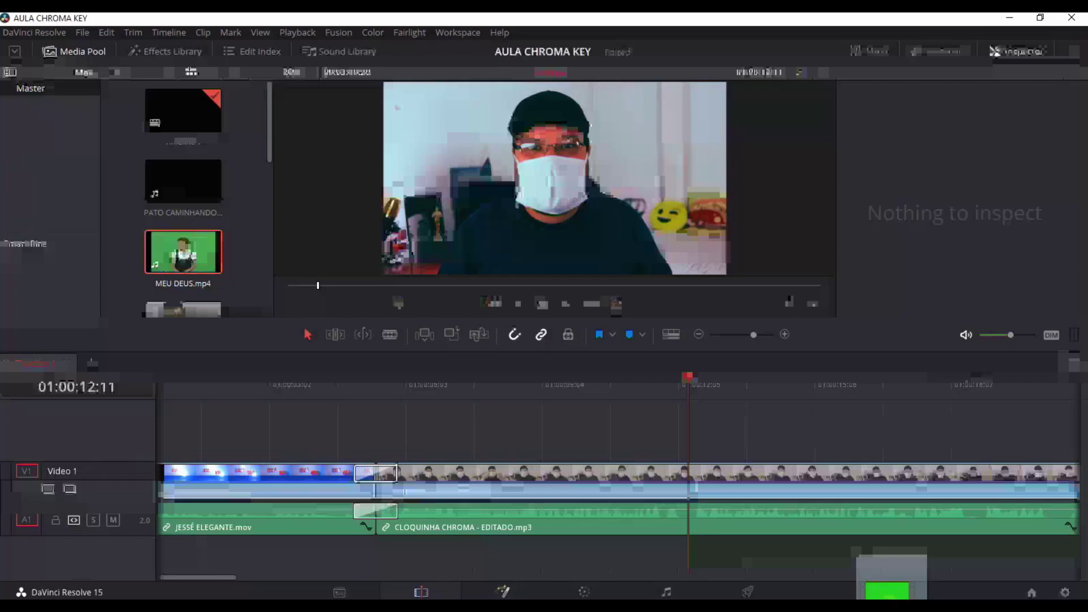
Import GREENSCREEN WOW EDDY WALLY into the Media Pool and place it on Video 2.
{"action": "left_click_drag", "start_coordinate": [886, 584], "coordinate": [238, 265]}
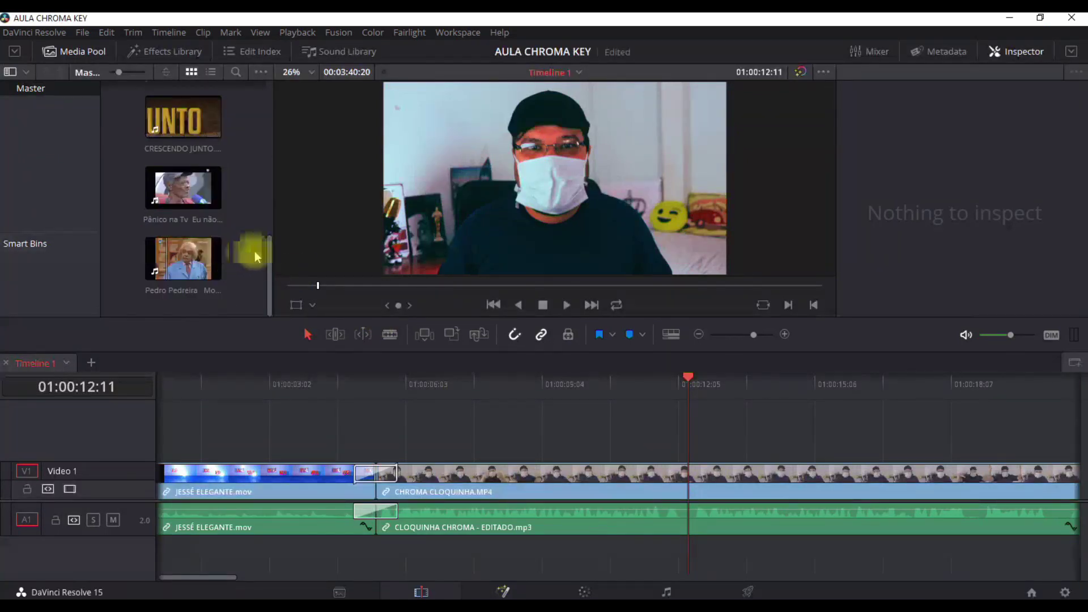
{"action": "mouse_move", "coordinate": [254, 255]}
{"action": "left_mouse_down"}
{"action": "mouse_move", "coordinate": [239, 242]}
{"action": "mouse_move", "coordinate": [220, 304]}
{"action": "left_mouse_up"}
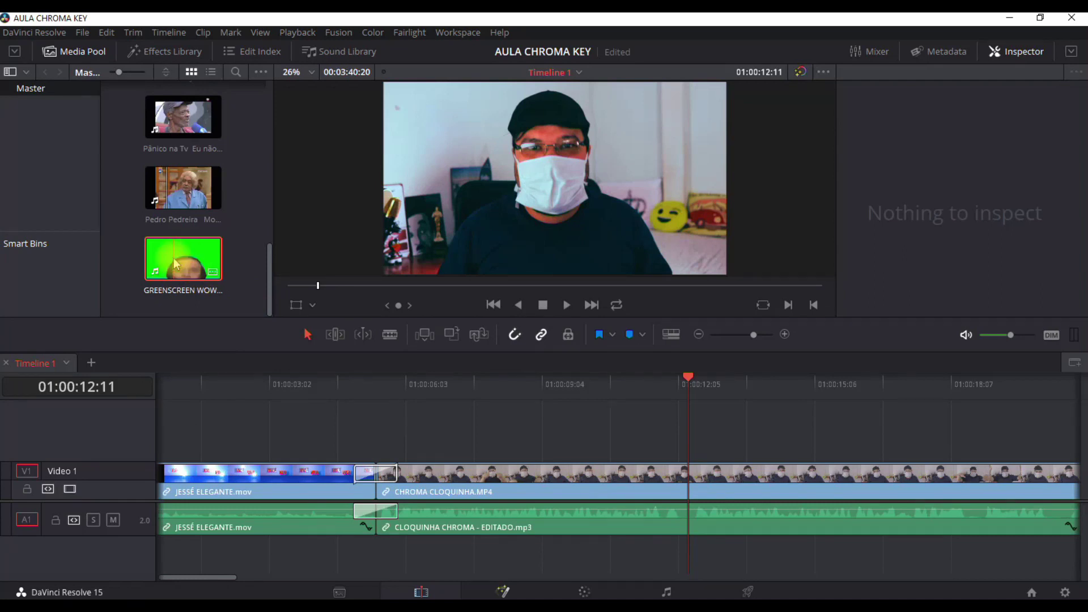
{"action": "mouse_move", "coordinate": [176, 264]}
{"action": "left_mouse_down"}
{"action": "mouse_move", "coordinate": [682, 434]}
{"action": "mouse_move", "coordinate": [535, 436]}
{"action": "mouse_move", "coordinate": [550, 435]}
{"action": "left_mouse_up"}
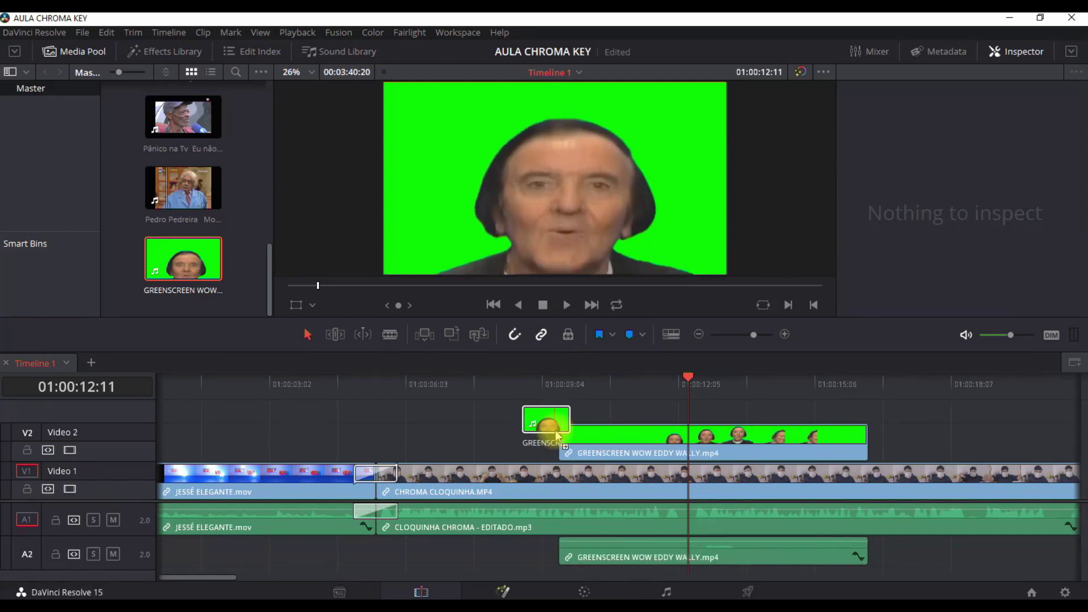
Check frames 01:00:10:18 and 01:00:12:08, then slide the green-screen clip earlier on Video 2.
{"action": "left_click", "coordinate": [611, 383]}
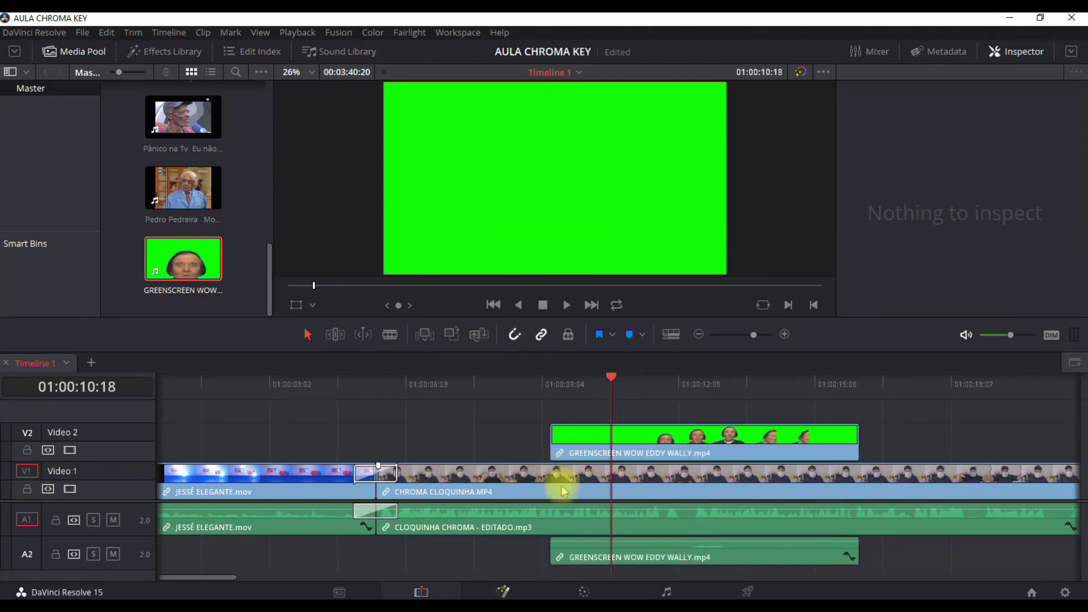
{"action": "left_click", "coordinate": [682, 383]}
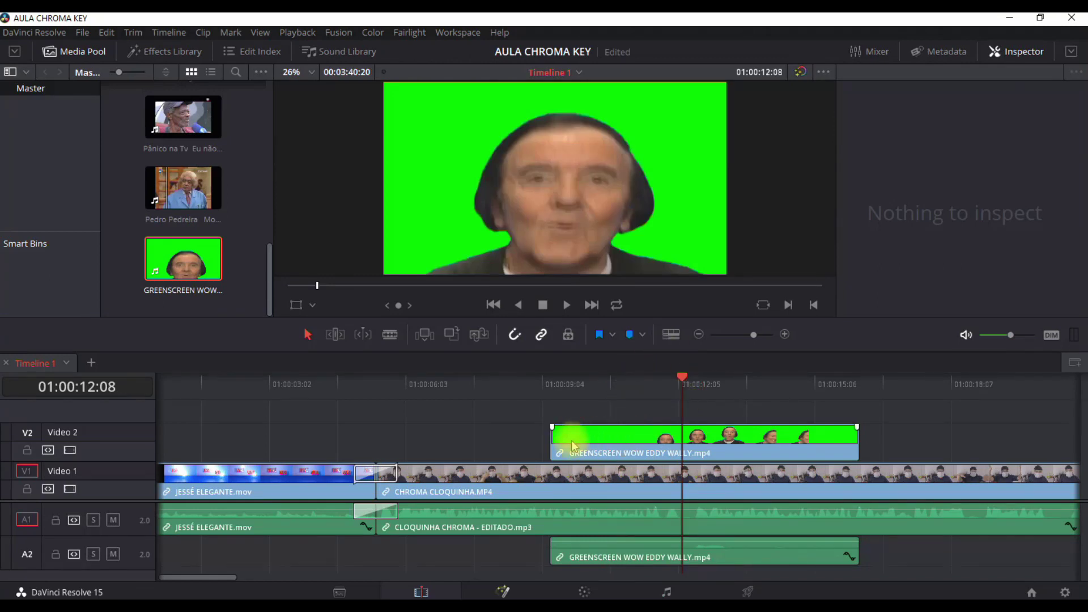
{"action": "left_click_drag", "start_coordinate": [573, 445], "coordinate": [524, 445]}
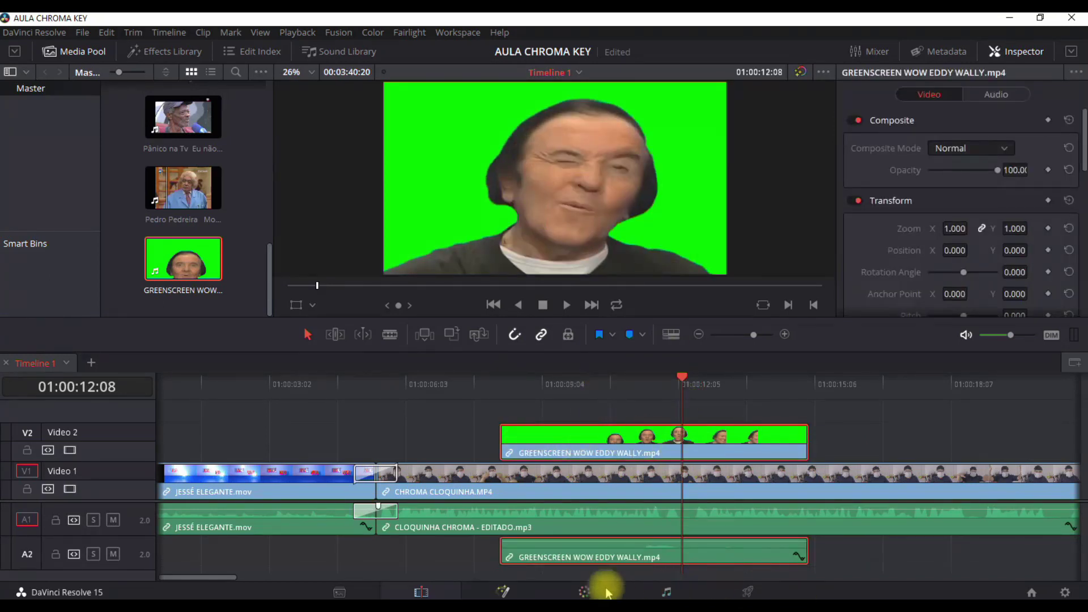
{"action": "left_click", "coordinate": [587, 591]}
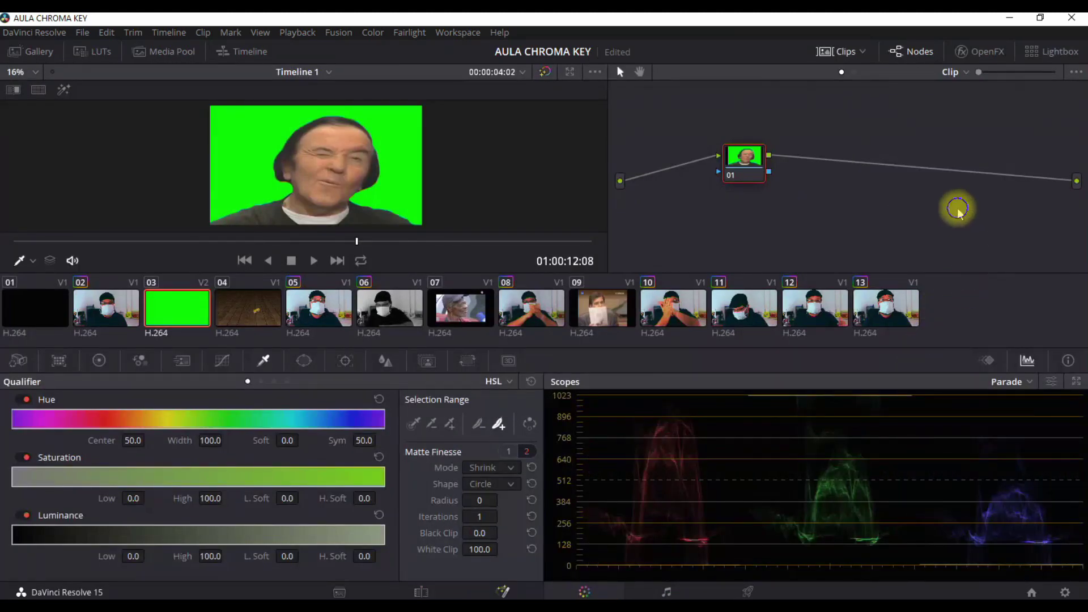
Add an Alpha Output to the node graph and link node 01's alpha output to it.
{"action": "right_click", "coordinate": [957, 210]}
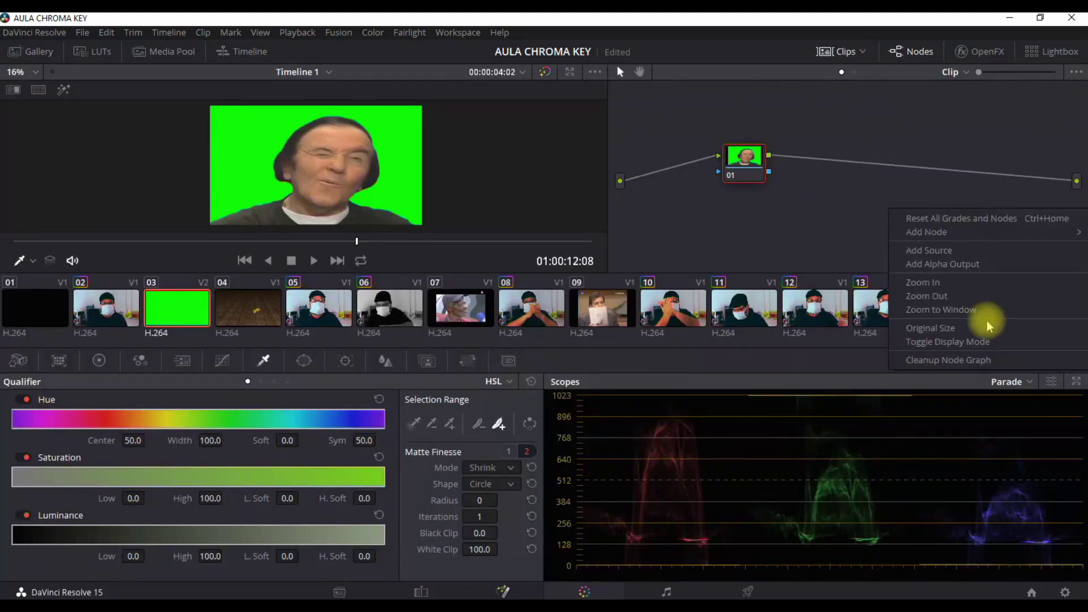
{"action": "left_click", "coordinate": [980, 269]}
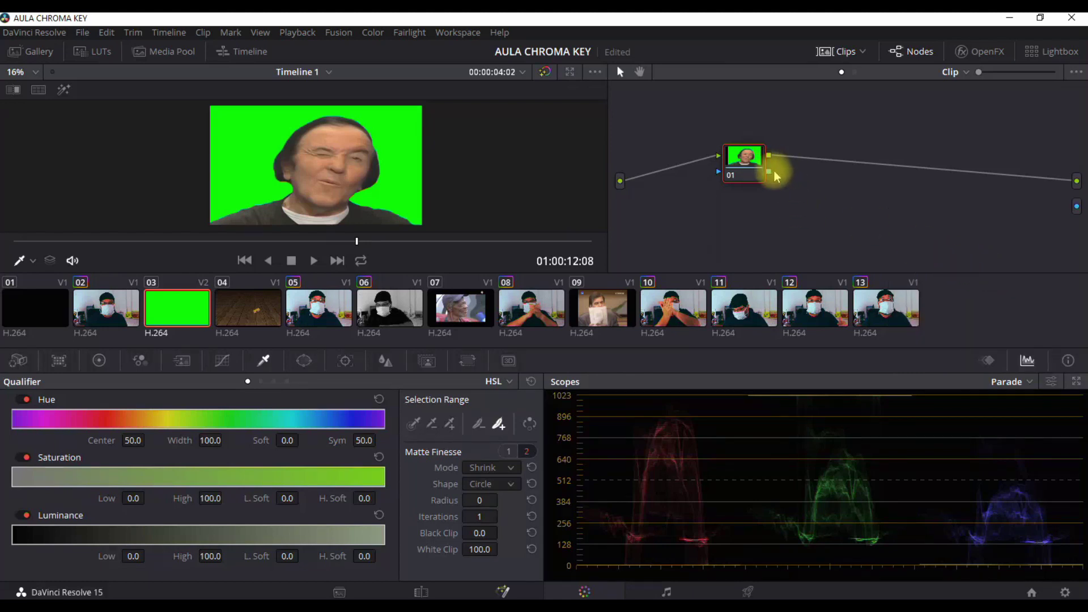
{"action": "left_click_drag", "start_coordinate": [769, 171], "coordinate": [982, 205]}
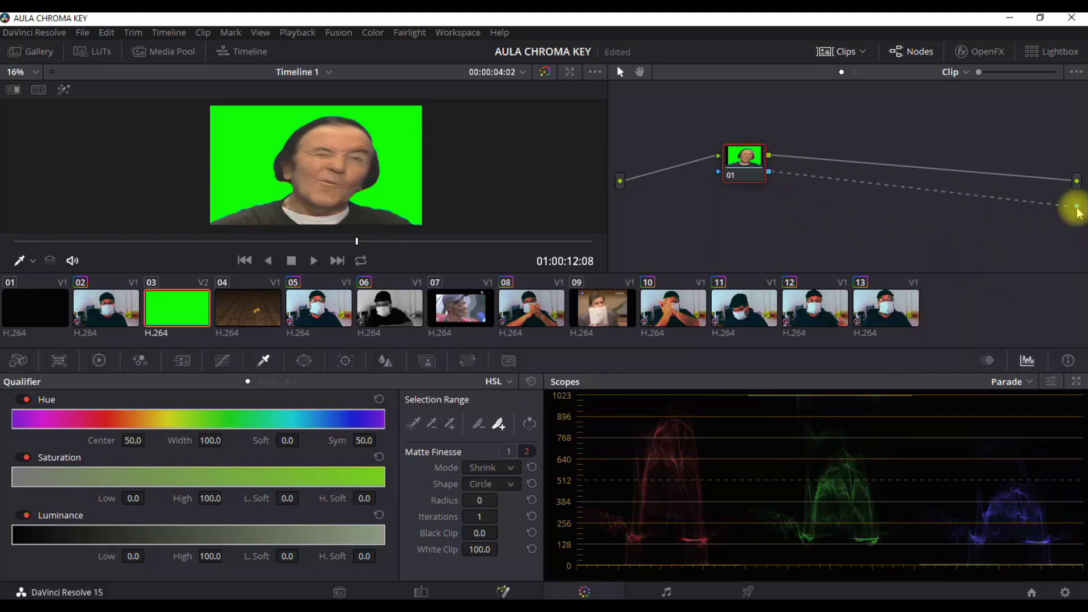
{"action": "left_click_drag", "start_coordinate": [1083, 213], "coordinate": [1076, 206]}
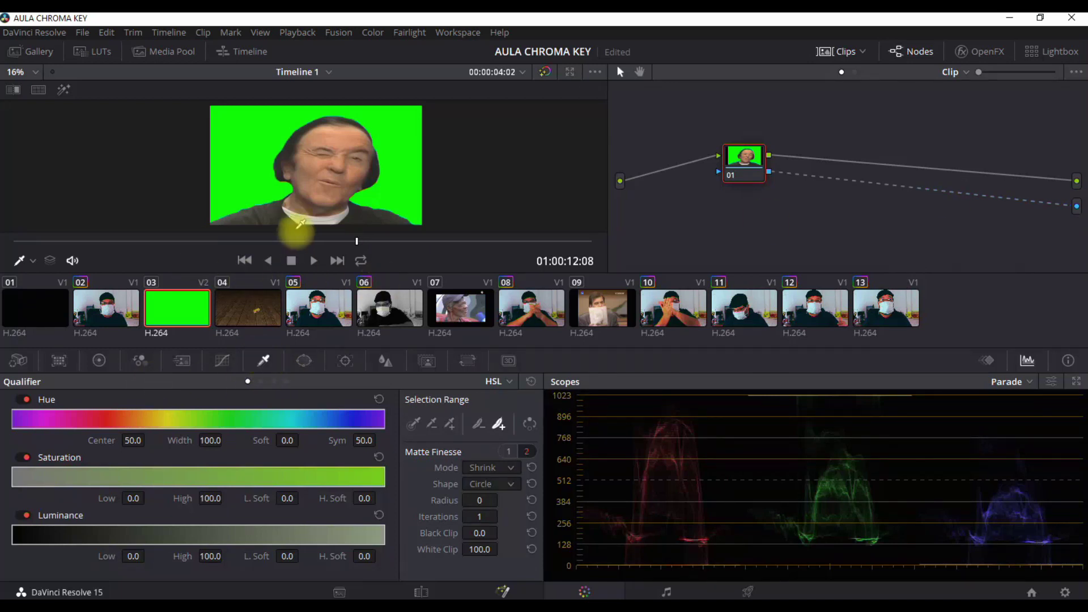
Sample the green backdrop behind the man with the qualifier (Hue Center 64.5) and show the matte.
{"action": "left_click", "coordinate": [414, 423]}
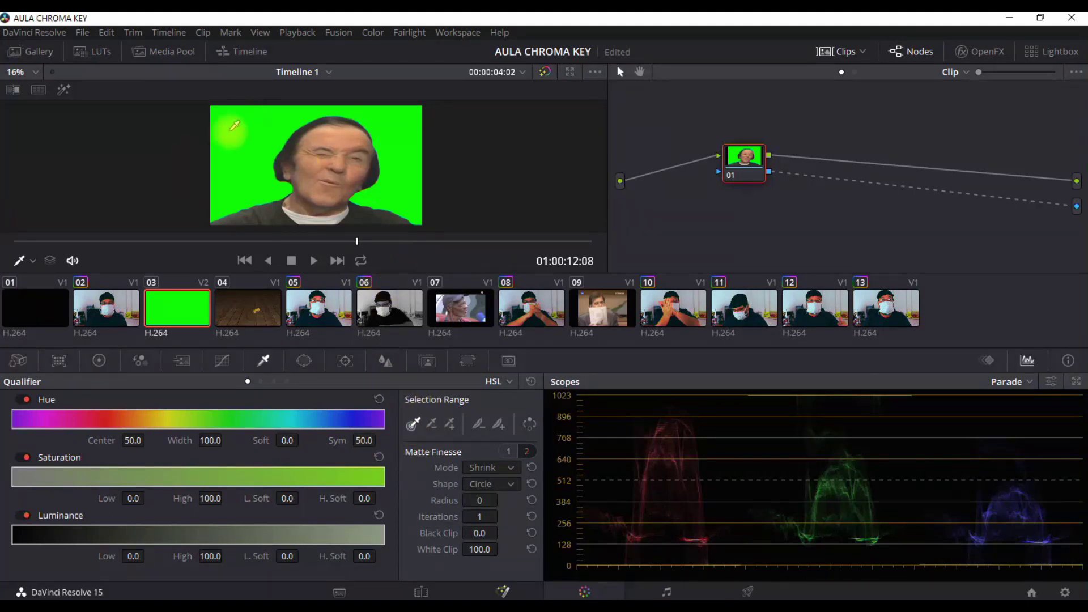
{"action": "left_click", "coordinate": [241, 166]}
{"action": "left_click", "coordinate": [243, 165]}
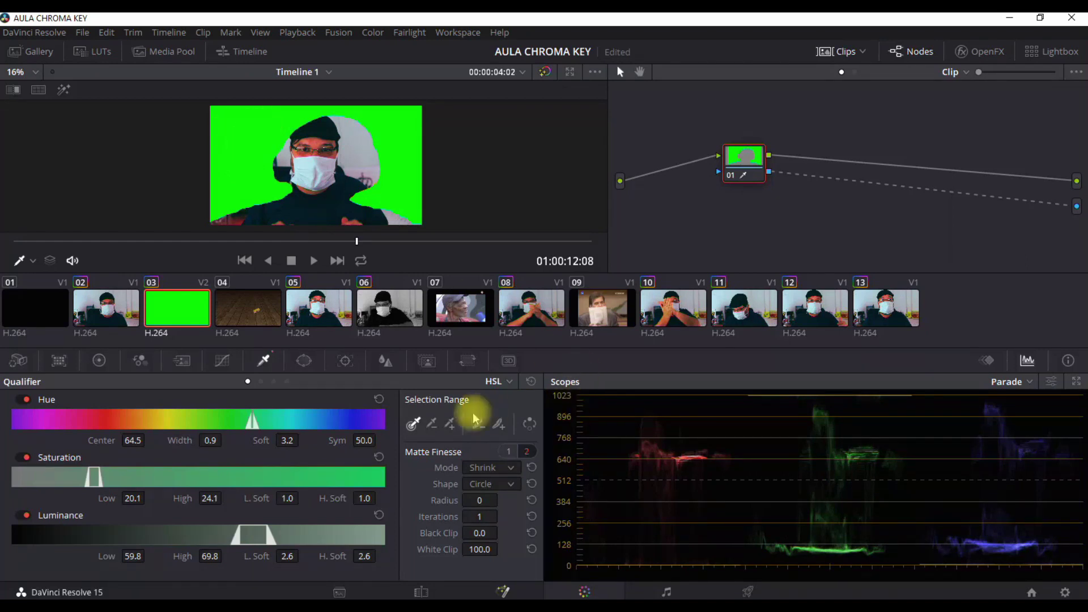
{"action": "left_click", "coordinate": [530, 425]}
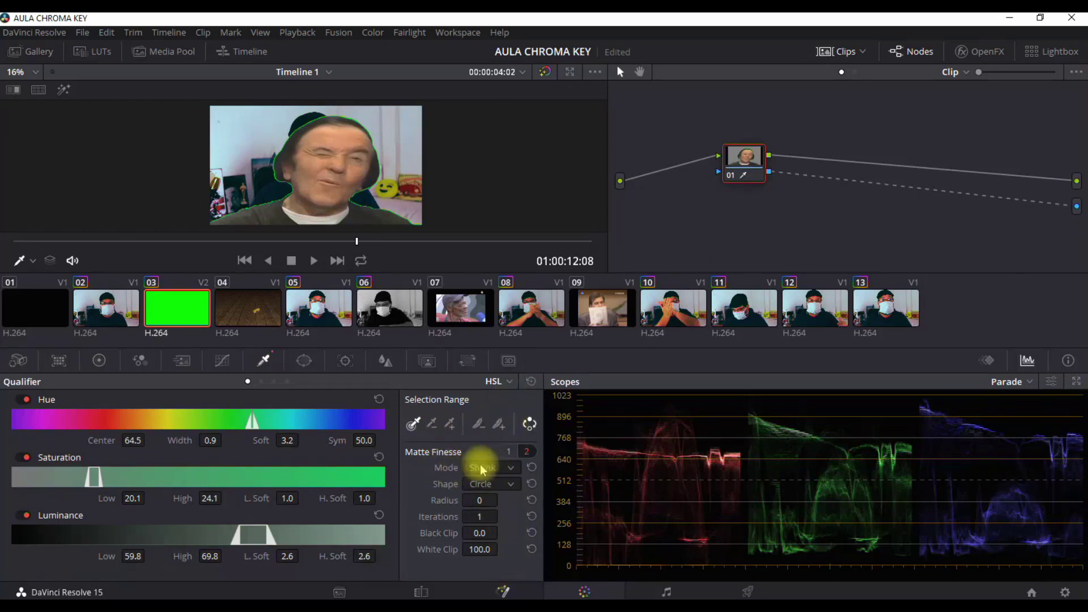
{"action": "left_click", "coordinate": [509, 451]}
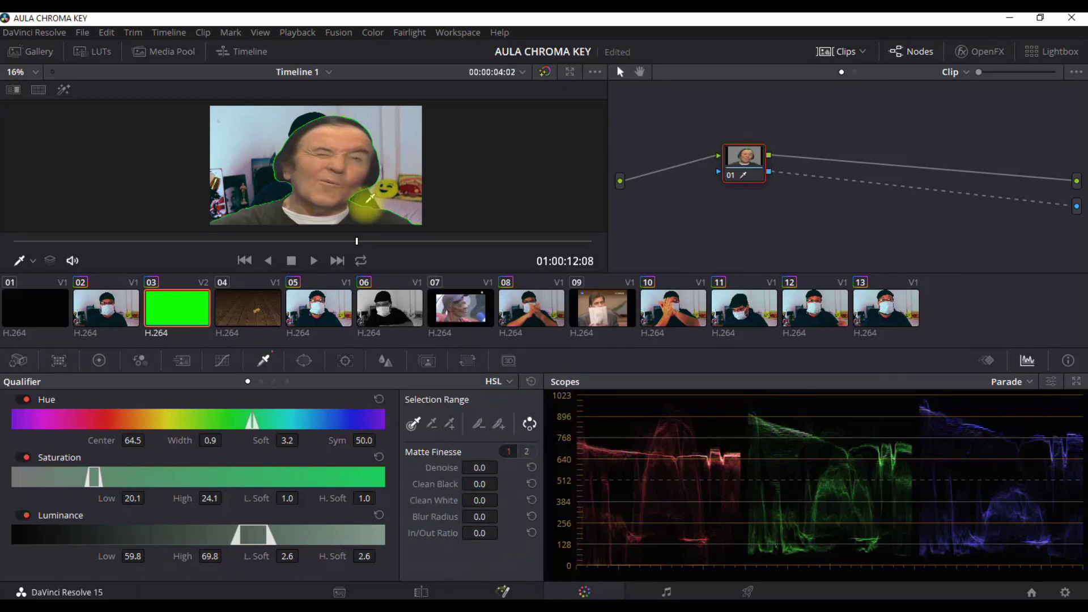
{"action": "key", "text": "shift+h"}
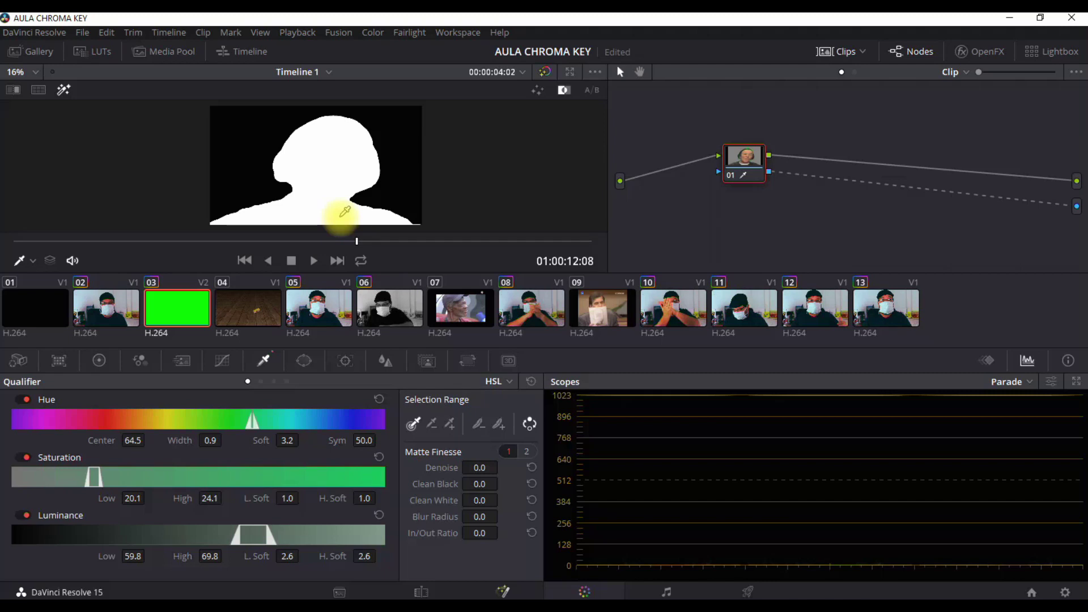
Return to the normal image, switch to the Picker Add tool, and zoom into the man's head.
{"action": "key", "text": "shift+h"}
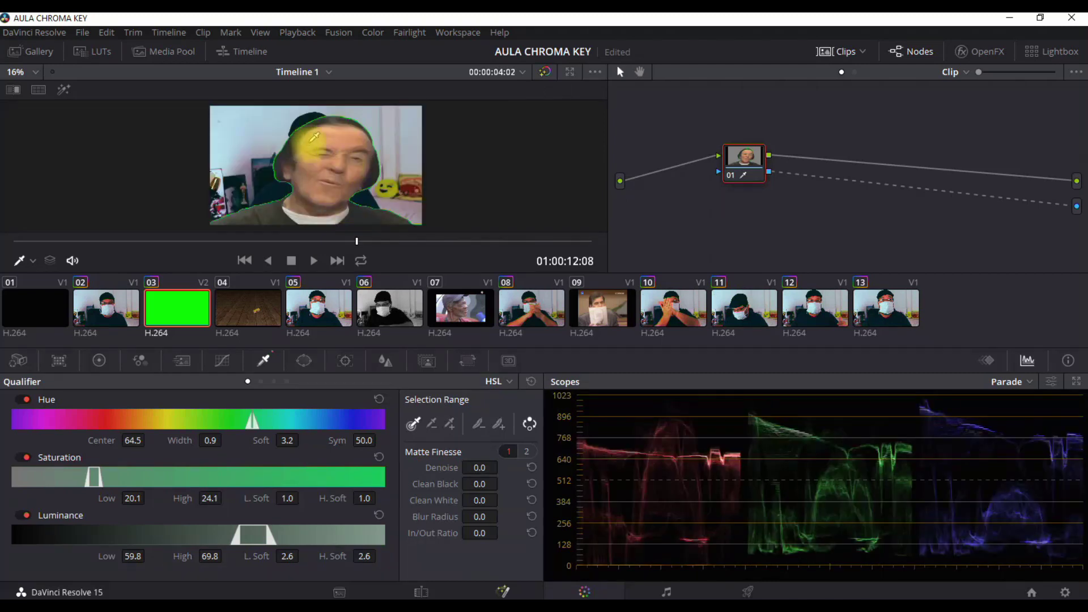
{"action": "left_click", "coordinate": [525, 453]}
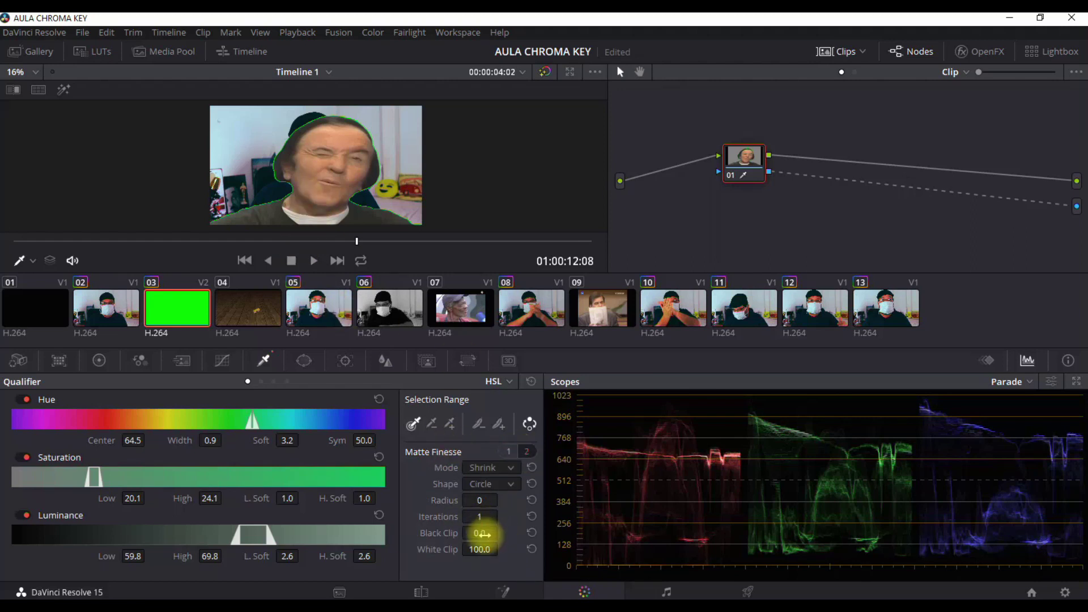
{"action": "left_click", "coordinate": [449, 424]}
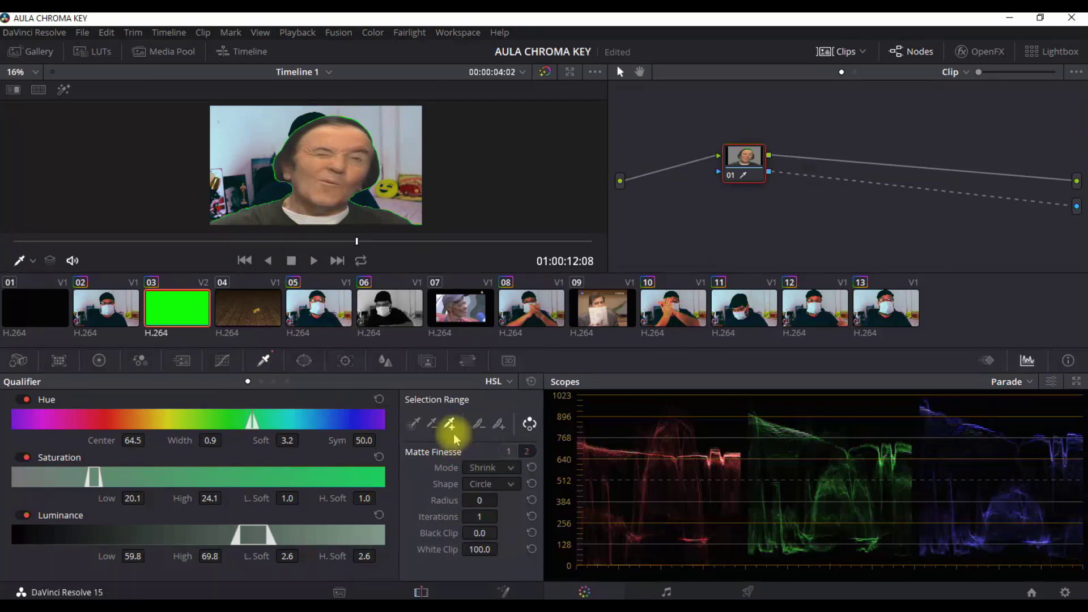
{"action": "scroll", "coordinate": [365, 181], "scroll_direction": "down", "scroll_amount": 1}
{"action": "scroll", "coordinate": [365, 180], "scroll_direction": "up", "scroll_amount": 3}
{"action": "scroll", "coordinate": [357, 210], "scroll_direction": "up", "scroll_amount": 3}
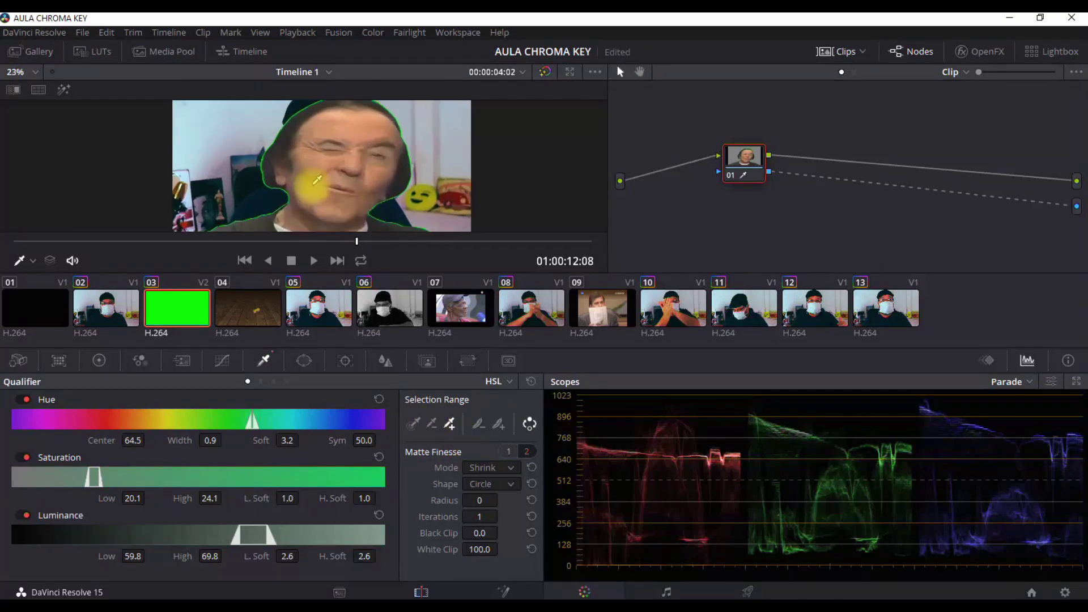
{"action": "scroll", "coordinate": [317, 187], "scroll_direction": "up", "scroll_amount": 3}
{"action": "scroll", "coordinate": [249, 150], "scroll_direction": "up", "scroll_amount": 3}
{"action": "scroll", "coordinate": [227, 151], "scroll_direction": "up", "scroll_amount": 2}
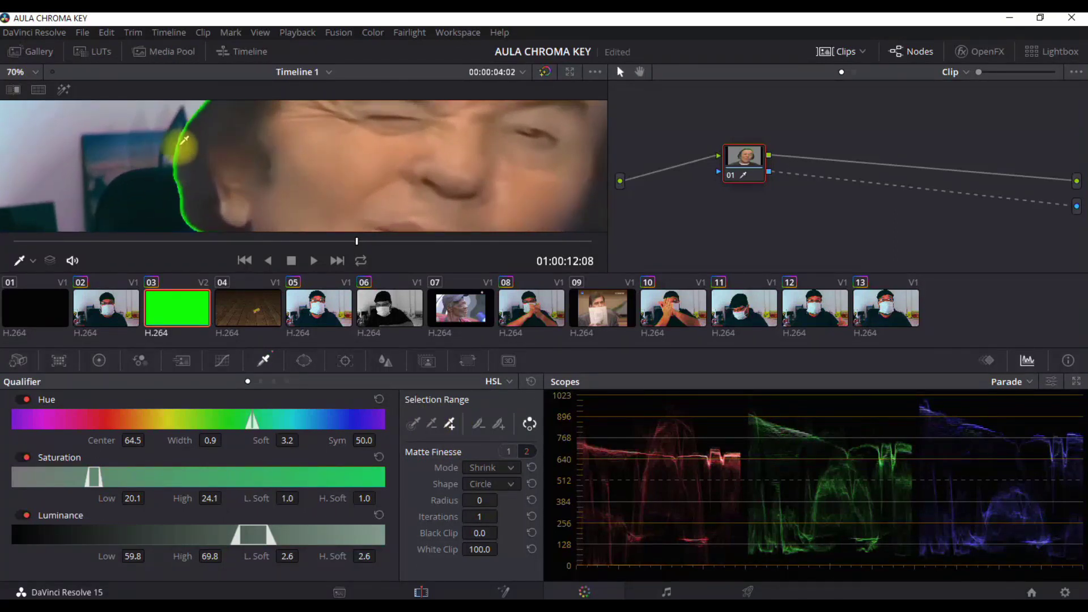
{"action": "scroll", "coordinate": [161, 151], "scroll_direction": "up", "scroll_amount": 2}
{"action": "scroll", "coordinate": [111, 151], "scroll_direction": "up", "scroll_amount": 1}
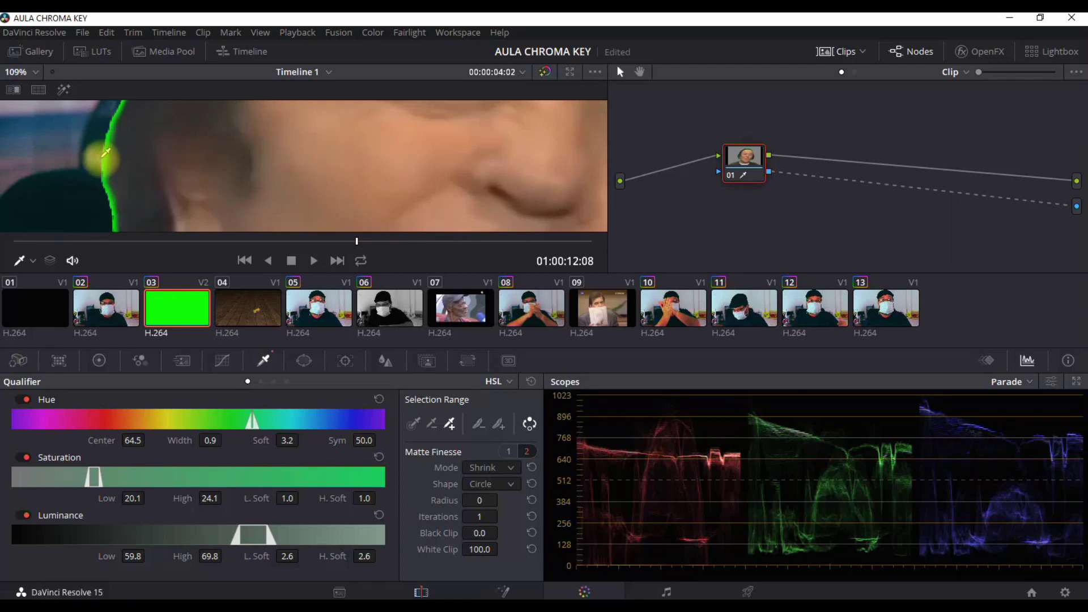
Add the leftover green fringe to the key, reaching Hue Center 65.1, Width 2.2, Luminance Low 51.6.
{"action": "left_click", "coordinate": [108, 157]}
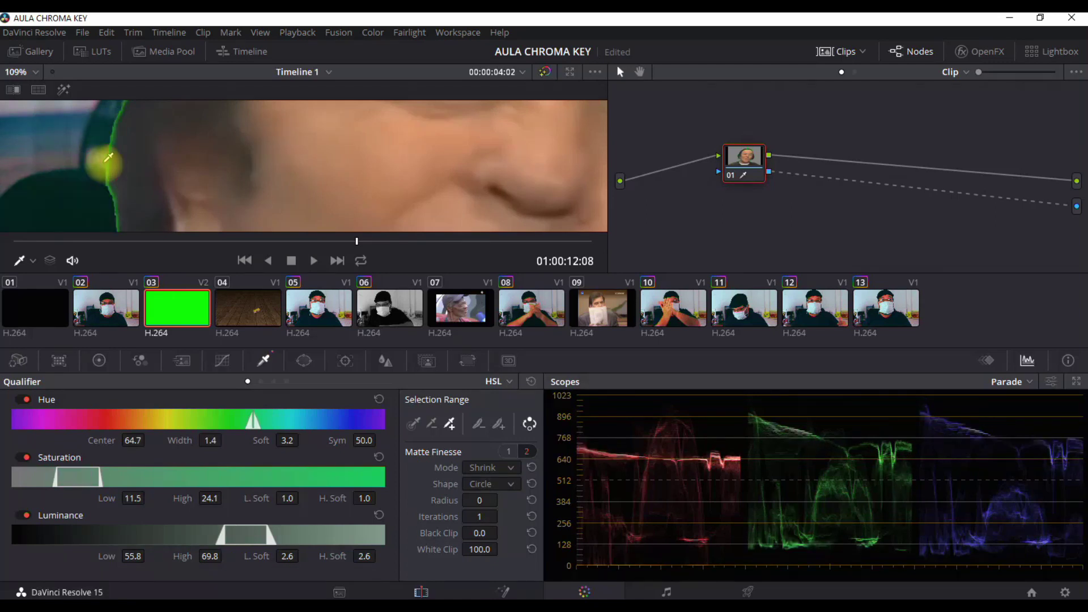
{"action": "left_click", "coordinate": [67, 161]}
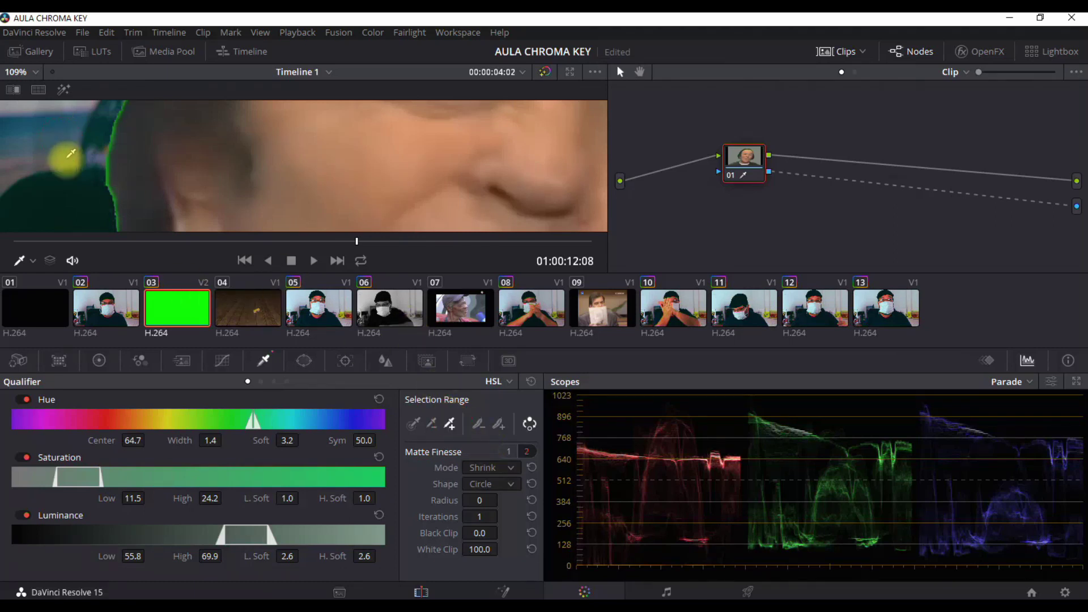
{"action": "scroll", "coordinate": [104, 180], "scroll_direction": "up", "scroll_amount": 3}
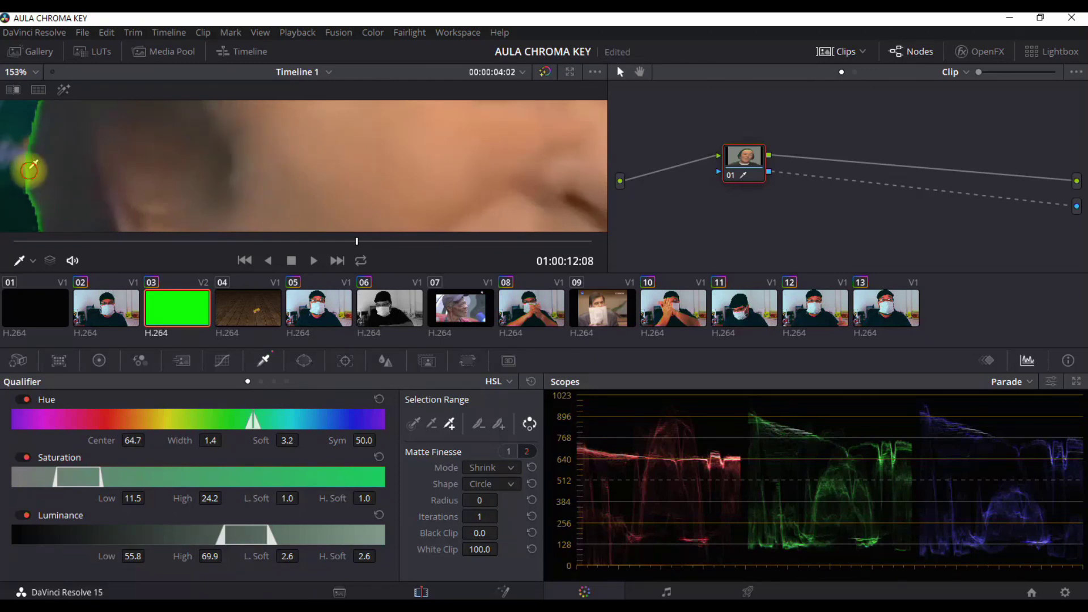
{"action": "left_click", "coordinate": [29, 169]}
{"action": "scroll", "coordinate": [34, 165], "scroll_direction": "down", "scroll_amount": 2}
{"action": "scroll", "coordinate": [37, 165], "scroll_direction": "down", "scroll_amount": 2}
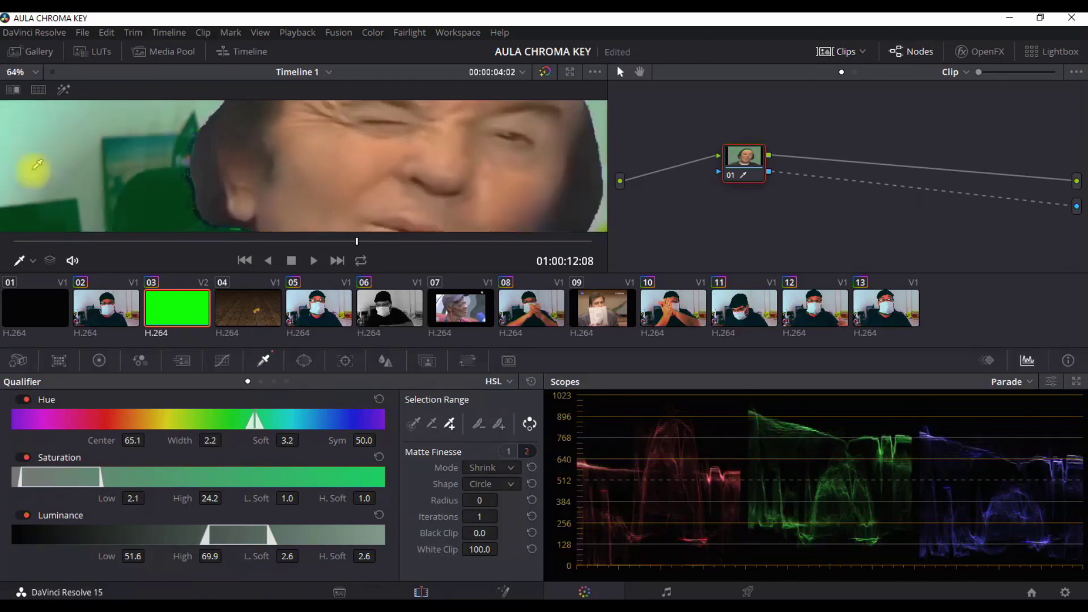
{"action": "scroll", "coordinate": [40, 164], "scroll_direction": "down", "scroll_amount": 2}
{"action": "scroll", "coordinate": [44, 164], "scroll_direction": "down", "scroll_amount": 2}
{"action": "scroll", "coordinate": [41, 169], "scroll_direction": "down", "scroll_amount": 2}
{"action": "scroll", "coordinate": [39, 170], "scroll_direction": "down", "scroll_amount": 1}
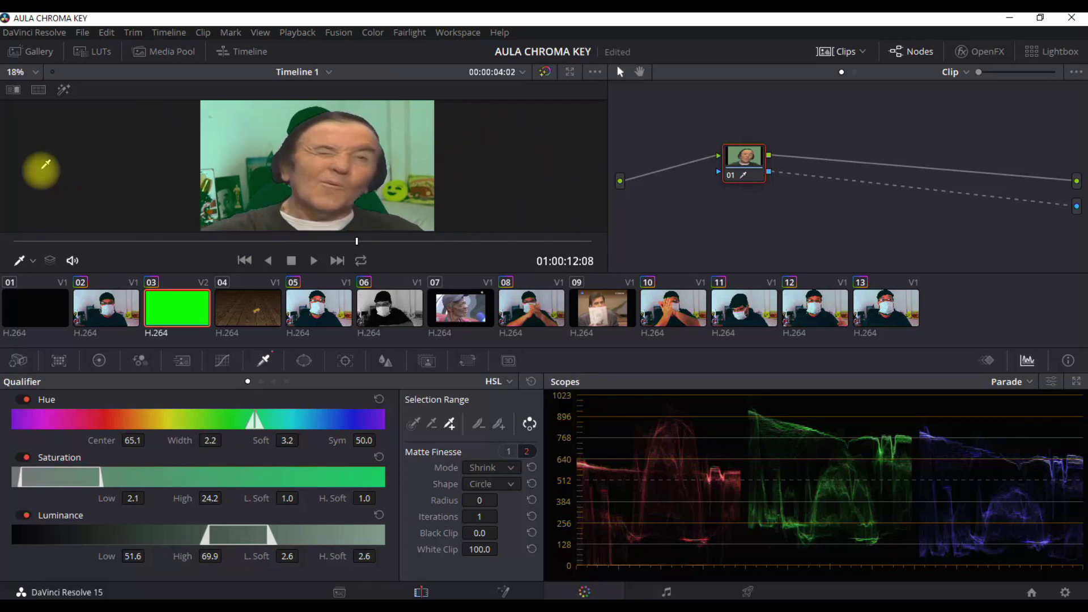
{"action": "scroll", "coordinate": [37, 170], "scroll_direction": "down", "scroll_amount": 1}
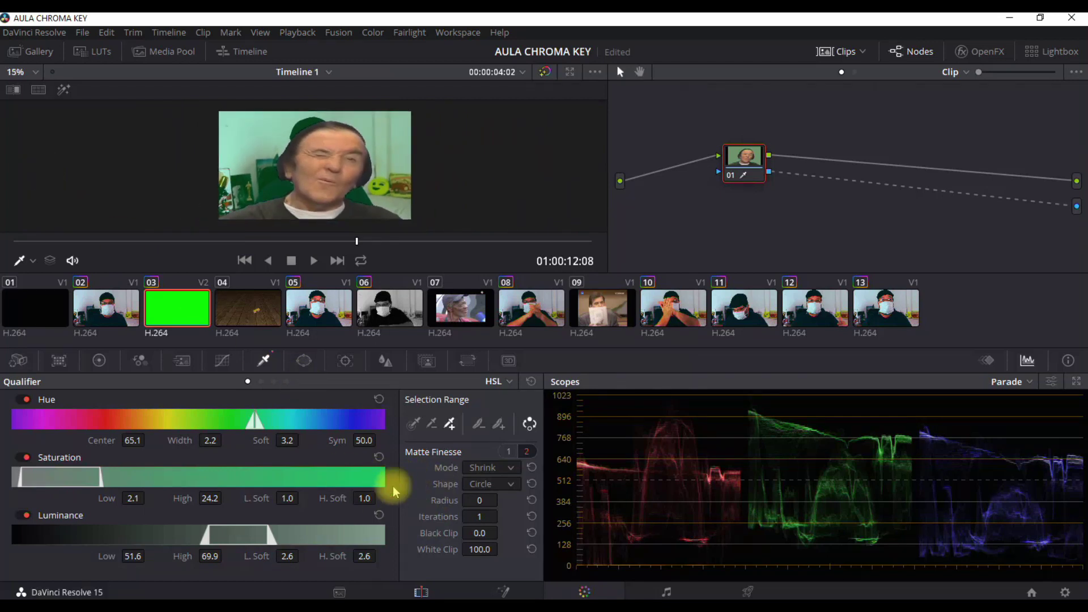
In matte view, raise Clean Black to 42.1, Clean White 15.7, Blur Radius 34.2 and Denoise 14.8.
{"action": "key", "text": "shift+h"}
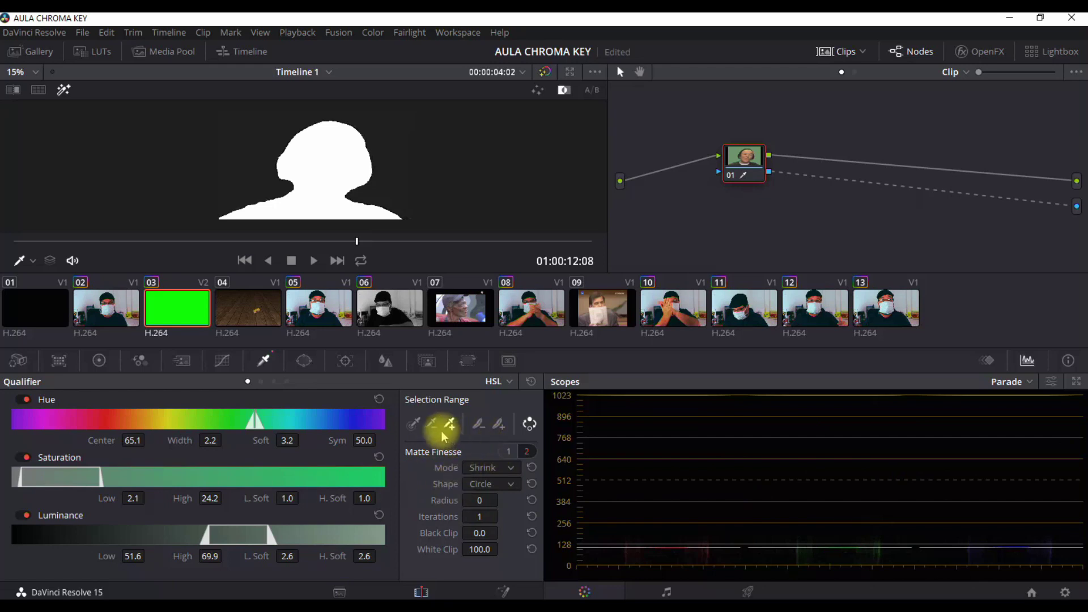
{"action": "left_click", "coordinate": [507, 452]}
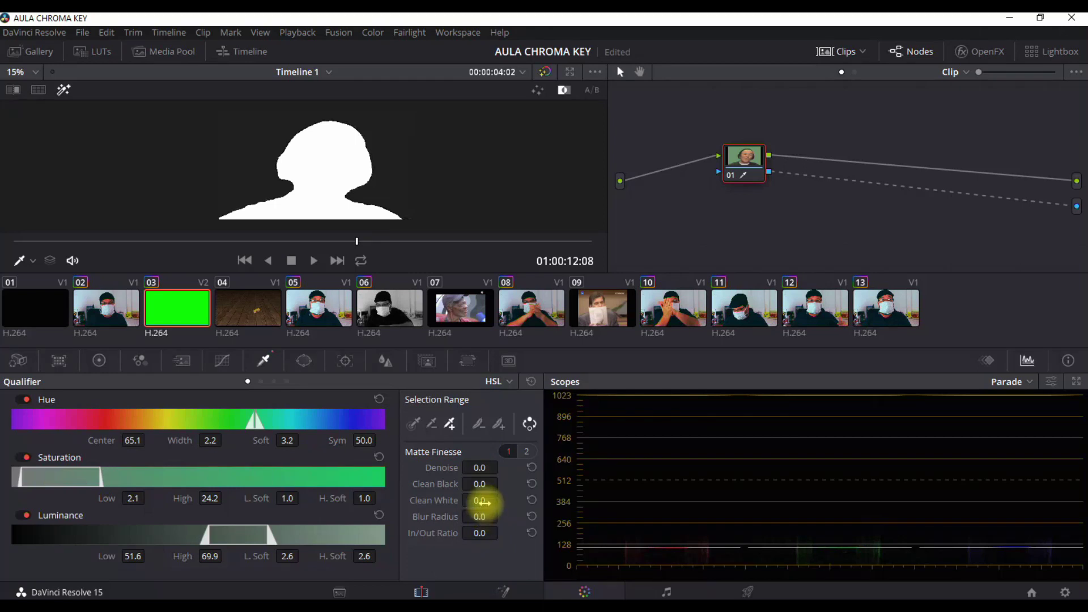
{"action": "left_click_drag", "start_coordinate": [497, 483], "coordinate": [778, 494]}
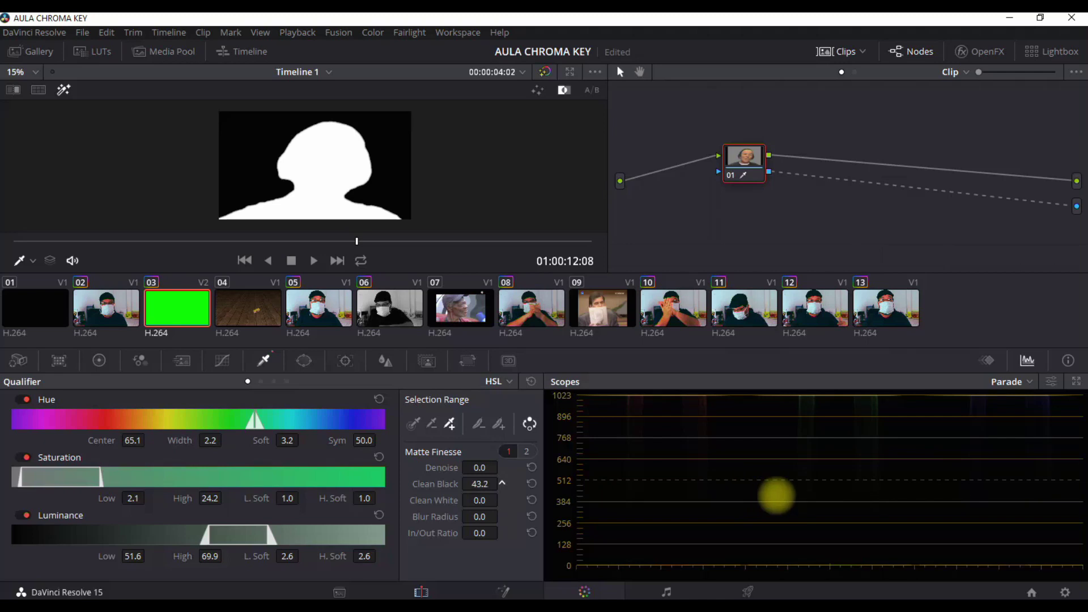
{"action": "mouse_move", "coordinate": [483, 501]}
{"action": "left_mouse_down"}
{"action": "mouse_move", "coordinate": [608, 518]}
{"action": "mouse_move", "coordinate": [590, 518]}
{"action": "left_mouse_up"}
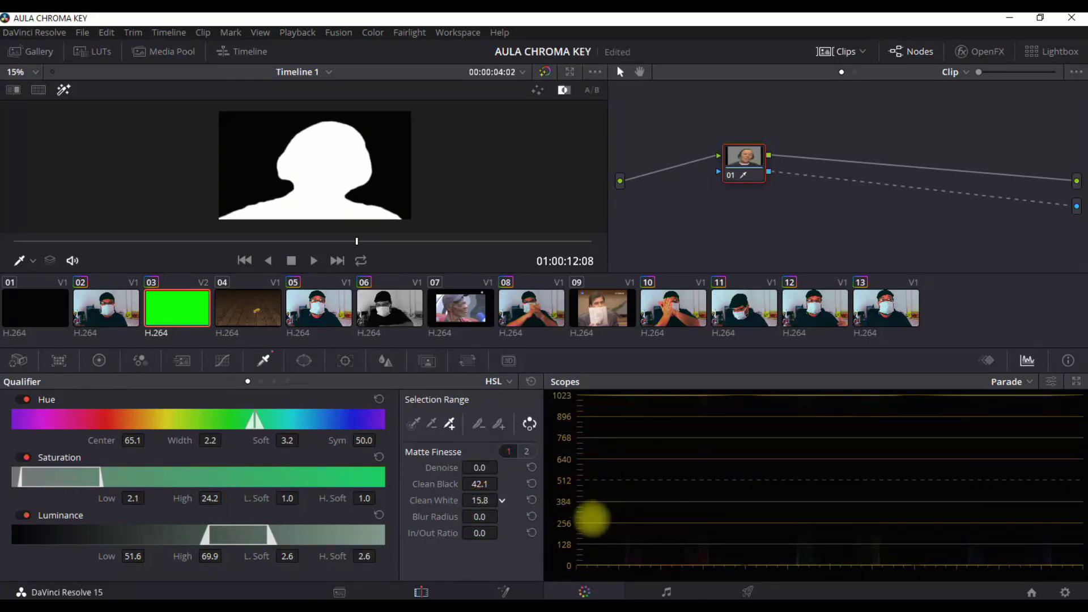
{"action": "mouse_move", "coordinate": [479, 517]}
{"action": "left_mouse_down"}
{"action": "mouse_move", "coordinate": [720, 522]}
{"action": "mouse_move", "coordinate": [709, 522]}
{"action": "left_mouse_up"}
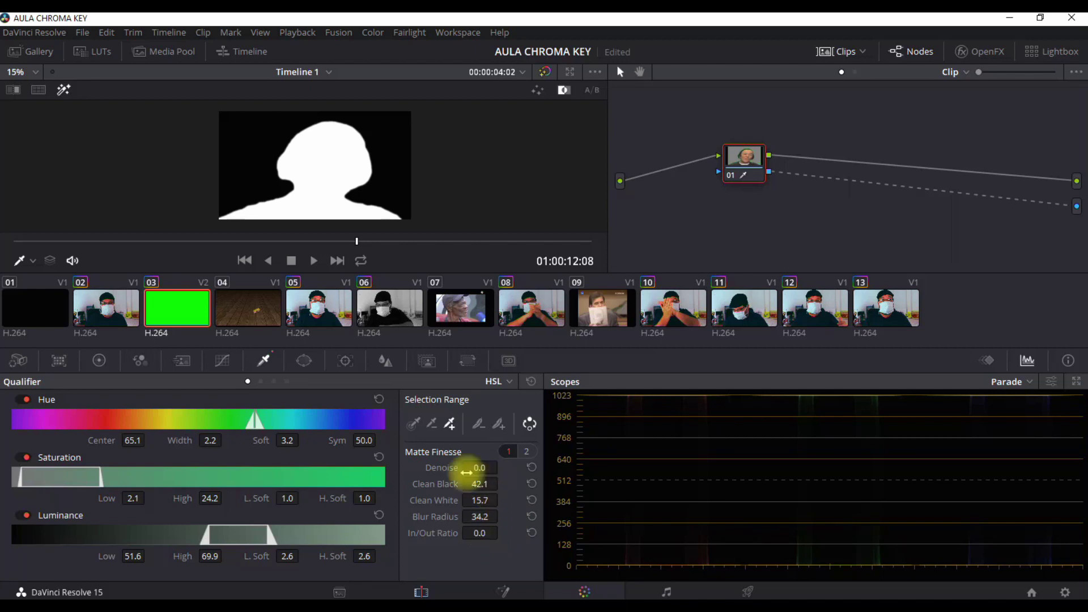
{"action": "mouse_move", "coordinate": [479, 469]}
{"action": "left_mouse_down"}
{"action": "mouse_move", "coordinate": [591, 478]}
{"action": "mouse_move", "coordinate": [512, 436]}
{"action": "left_mouse_up"}
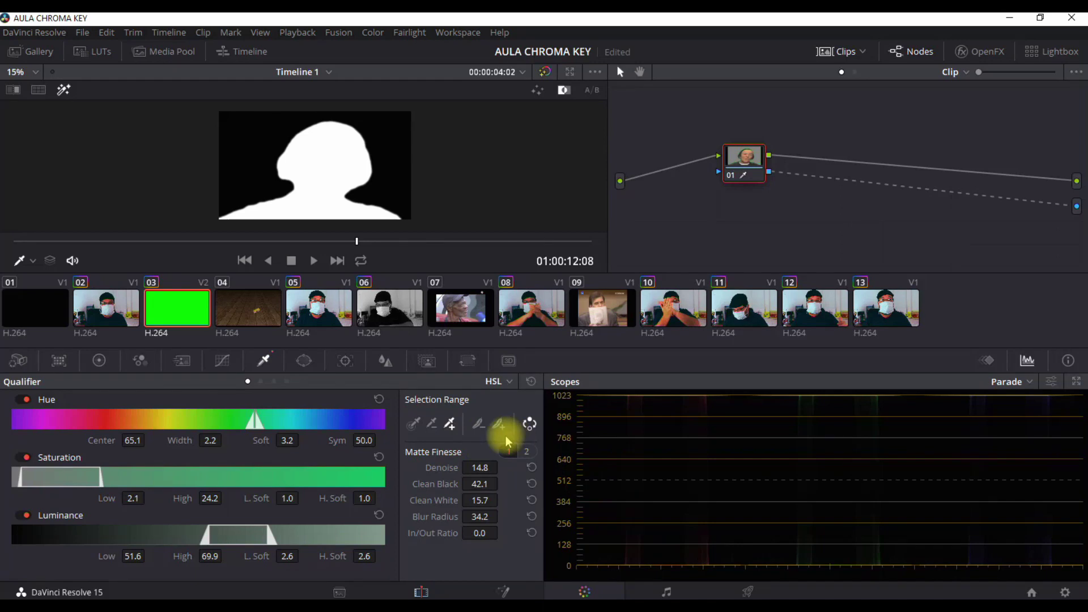
Leave matte view and try a Black Clip of 80 on Matte Finesse page 2.
{"action": "key", "text": "shift+h"}
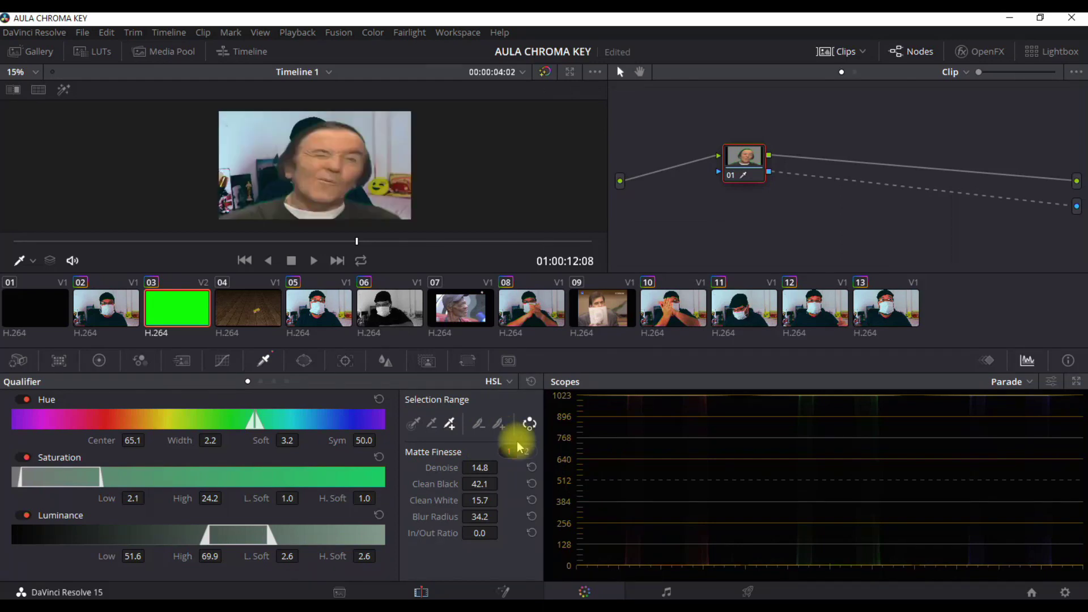
{"action": "scroll", "coordinate": [301, 169], "scroll_direction": "up", "scroll_amount": 5}
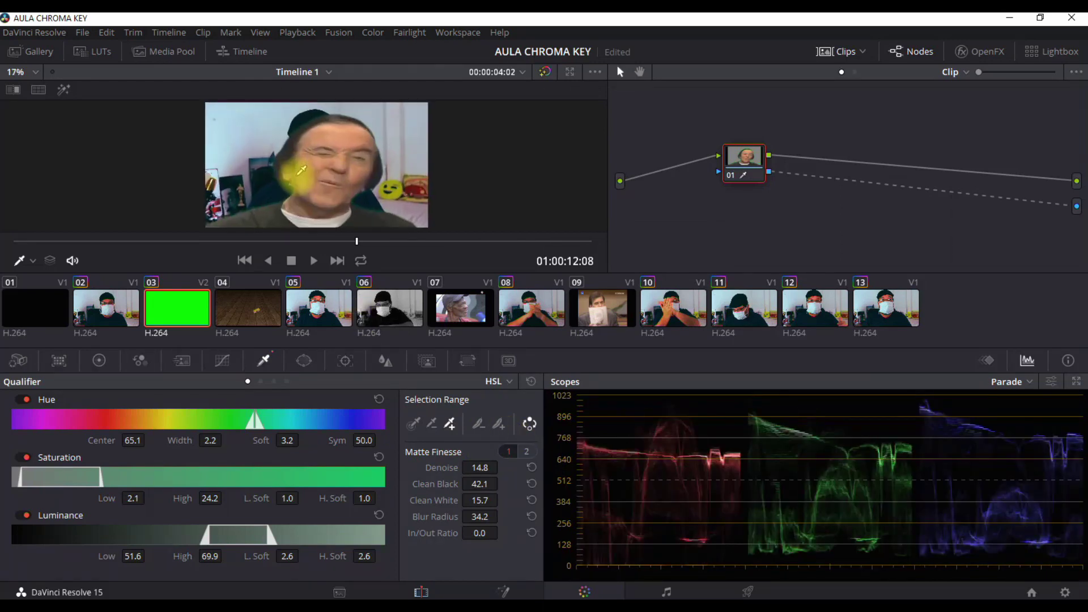
{"action": "left_click", "coordinate": [527, 451]}
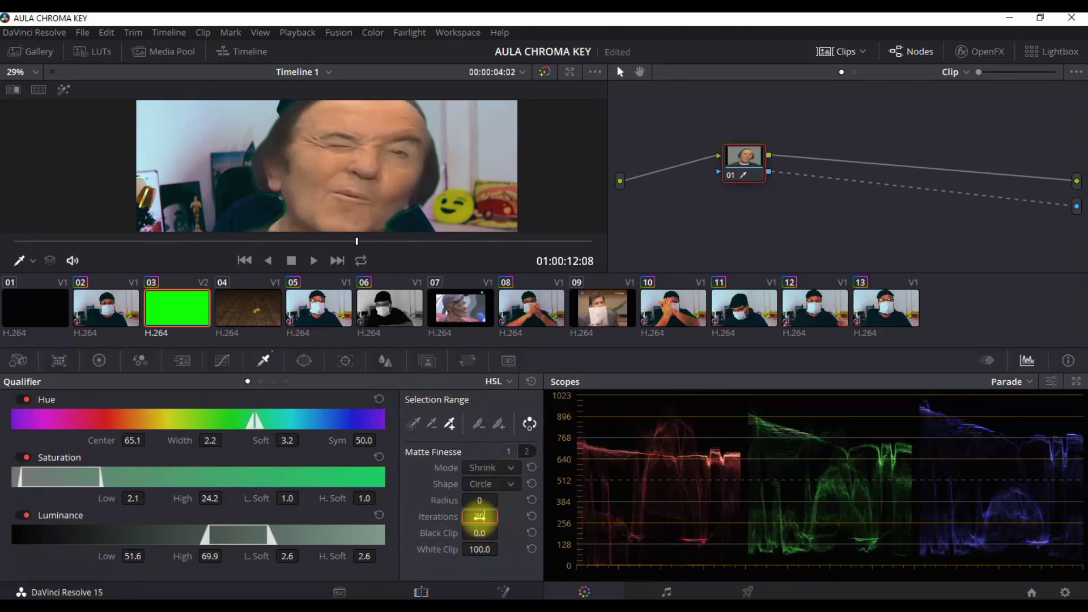
{"action": "mouse_move", "coordinate": [478, 533]}
{"action": "left_mouse_down"}
{"action": "mouse_move", "coordinate": [838, 581]}
{"action": "mouse_move", "coordinate": [1065, 593]}
{"action": "left_mouse_up"}
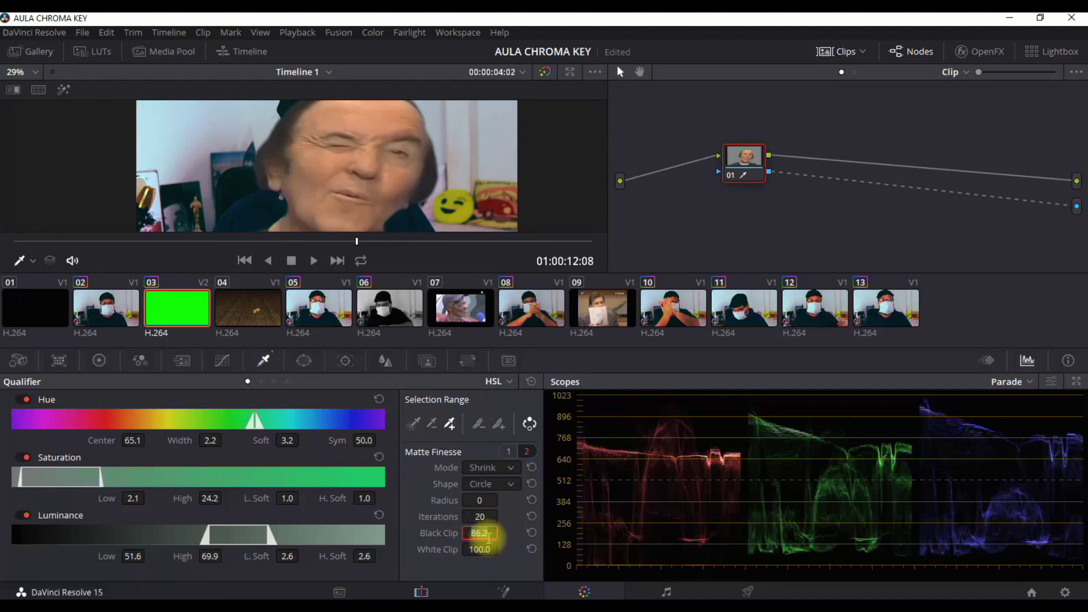
{"action": "type", "text": "80"}
{"action": "key", "text": "Return"}
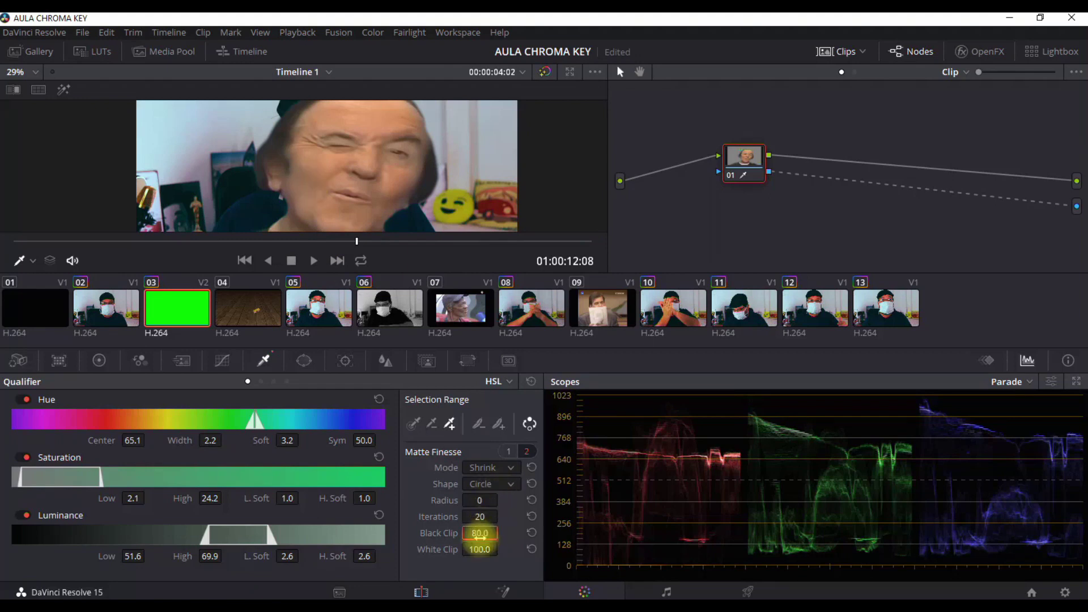
Settle Black Clip at 65 after testing, restoring White Clip to 100 and Radius to 0.
{"action": "mouse_move", "coordinate": [479, 549]}
{"action": "left_mouse_down"}
{"action": "mouse_move", "coordinate": [403, 557]}
{"action": "mouse_move", "coordinate": [480, 553]}
{"action": "left_mouse_up"}
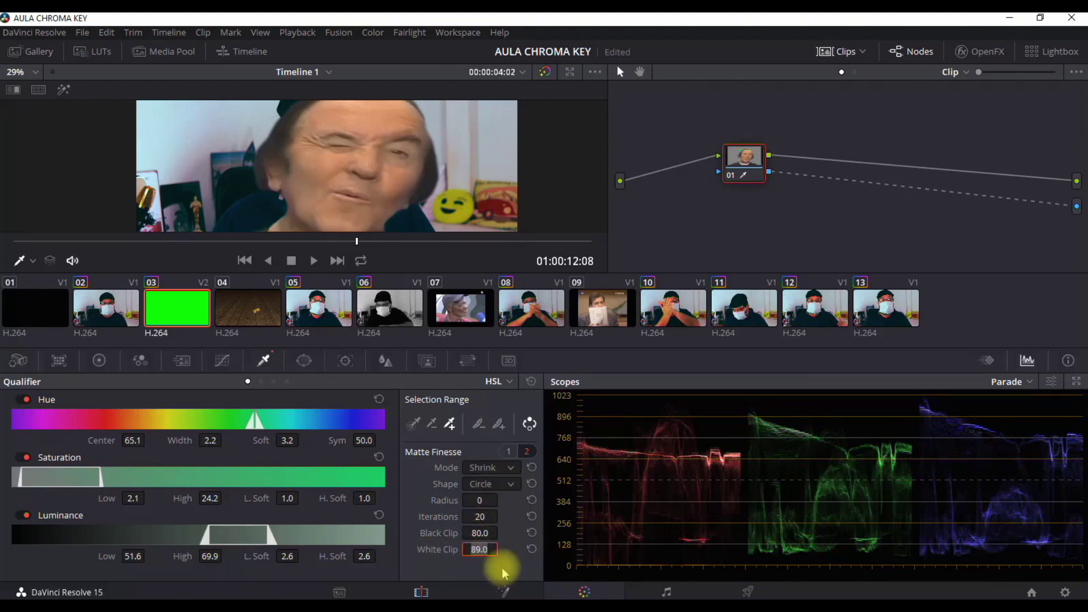
{"action": "mouse_move", "coordinate": [479, 548]}
{"action": "left_mouse_down"}
{"action": "mouse_move", "coordinate": [139, 592]}
{"action": "mouse_move", "coordinate": [320, 594]}
{"action": "left_mouse_up"}
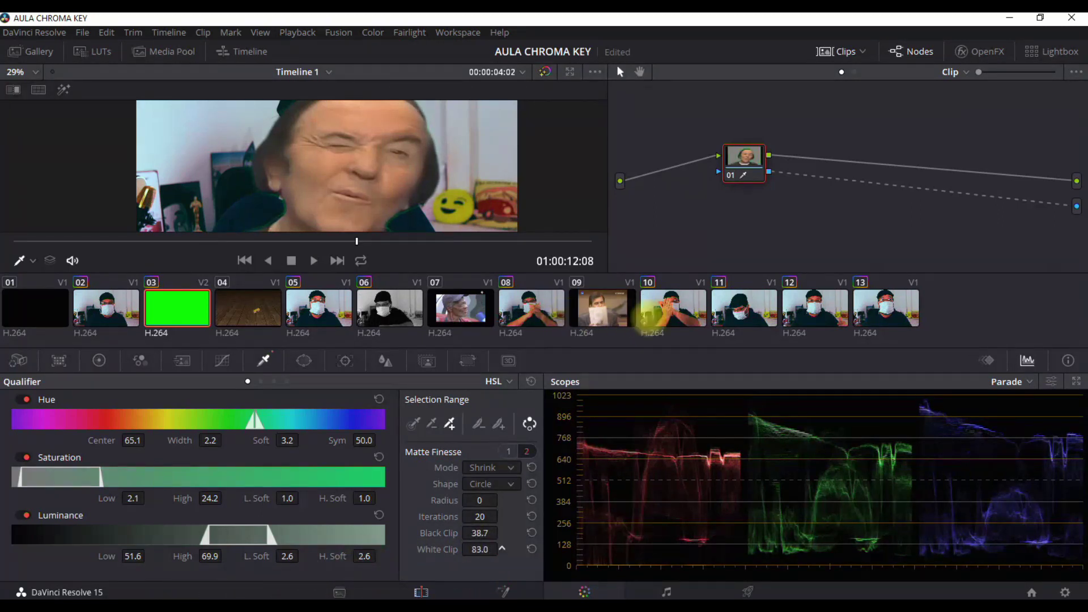
{"action": "left_click_drag", "start_coordinate": [460, 594], "coordinate": [914, 300]}
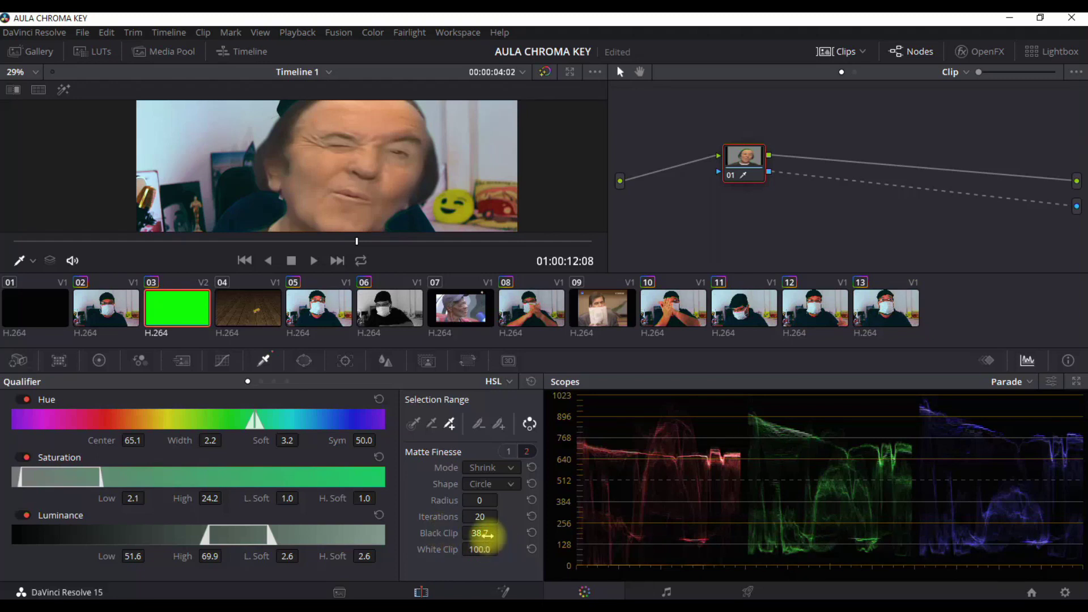
{"action": "mouse_move", "coordinate": [480, 533]}
{"action": "left_mouse_down"}
{"action": "mouse_move", "coordinate": [648, 541]}
{"action": "mouse_move", "coordinate": [485, 535]}
{"action": "left_mouse_up"}
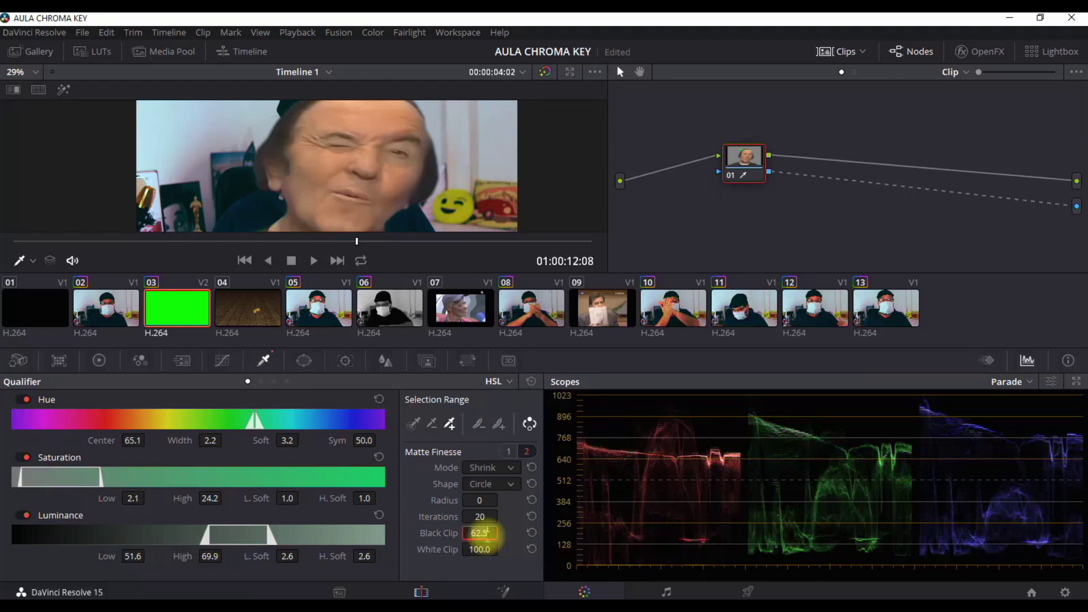
{"action": "type", "text": "65"}
{"action": "key", "text": "Return"}
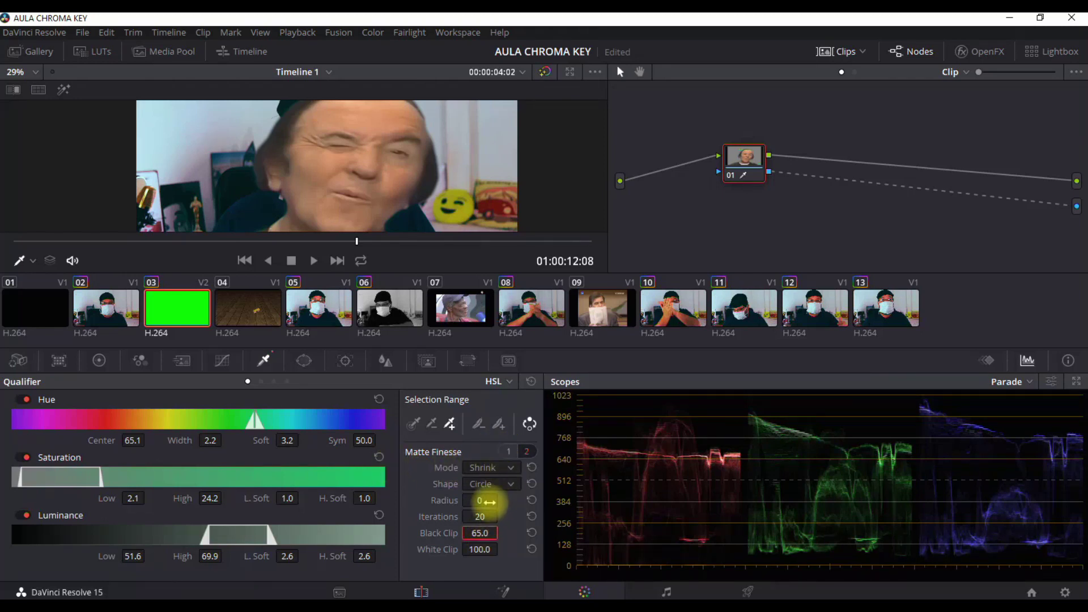
{"action": "left_click_drag", "start_coordinate": [472, 502], "coordinate": [539, 503]}
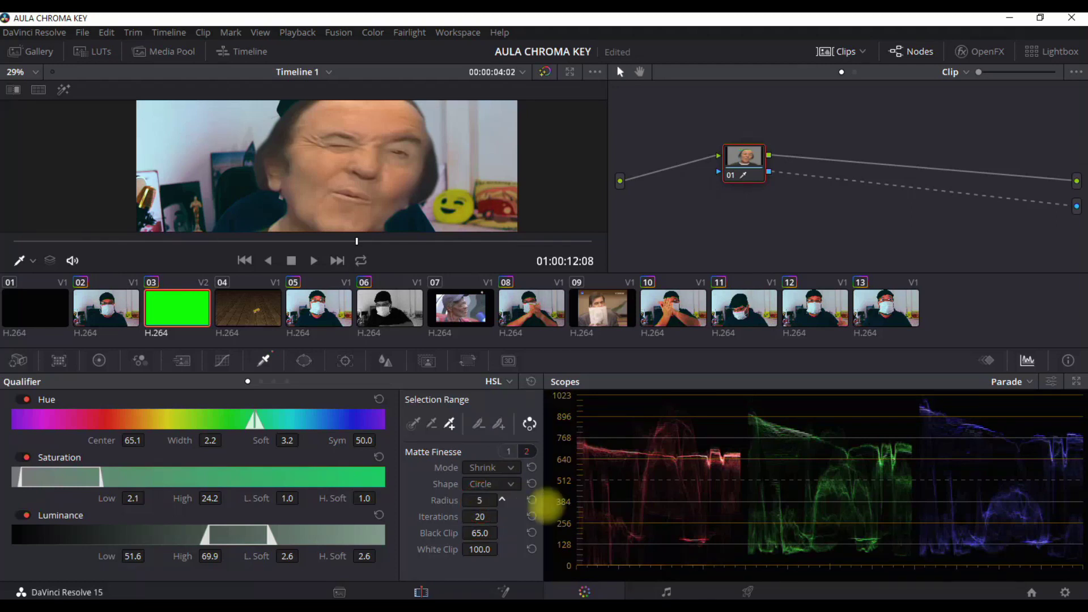
{"action": "left_click_drag", "start_coordinate": [706, 527], "coordinate": [518, 534]}
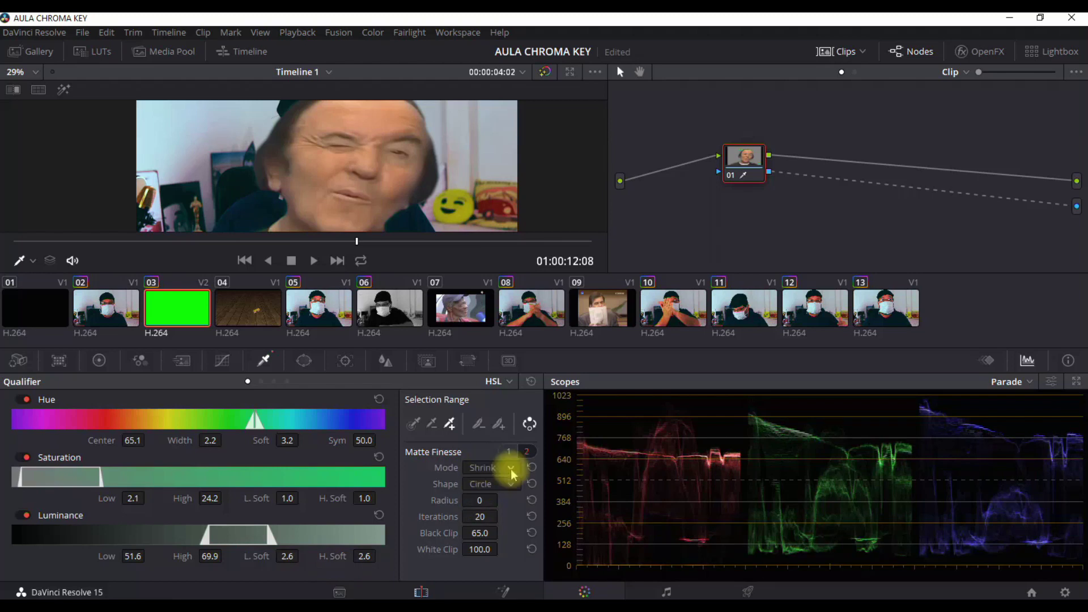
{"action": "left_click", "coordinate": [509, 451]}
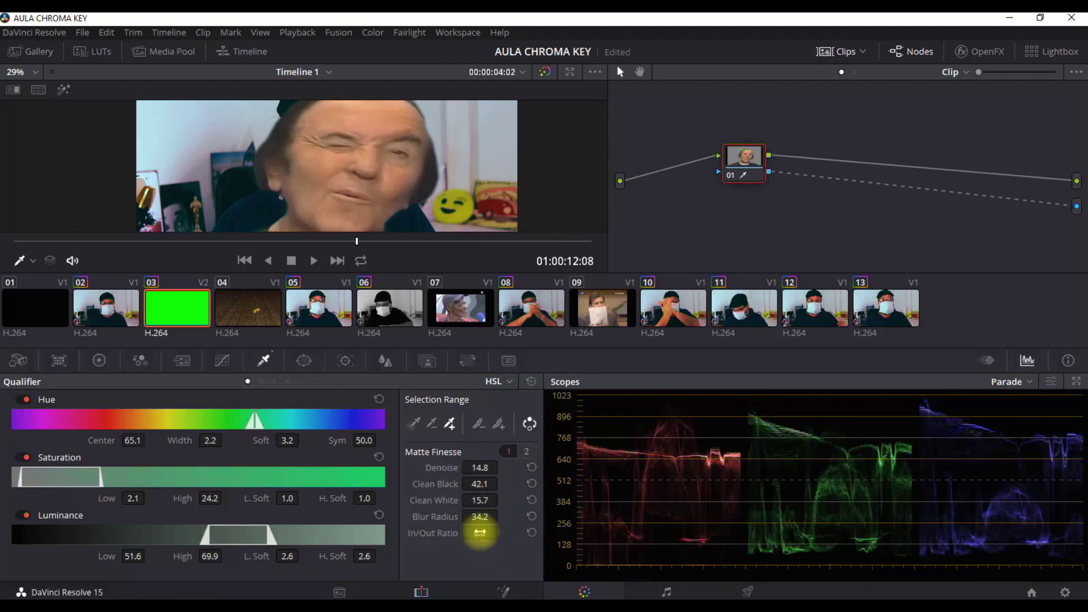
Drag the Matte Finesse In/Out Ratio to -15.0 to pull the key edge in around the man.
{"action": "mouse_move", "coordinate": [480, 533]}
{"action": "left_mouse_down"}
{"action": "mouse_move", "coordinate": [723, 545]}
{"action": "mouse_move", "coordinate": [890, 584]}
{"action": "mouse_move", "coordinate": [581, 592]}
{"action": "mouse_move", "coordinate": [480, 533]}
{"action": "left_mouse_up"}
{"action": "type", "text": "-15"}
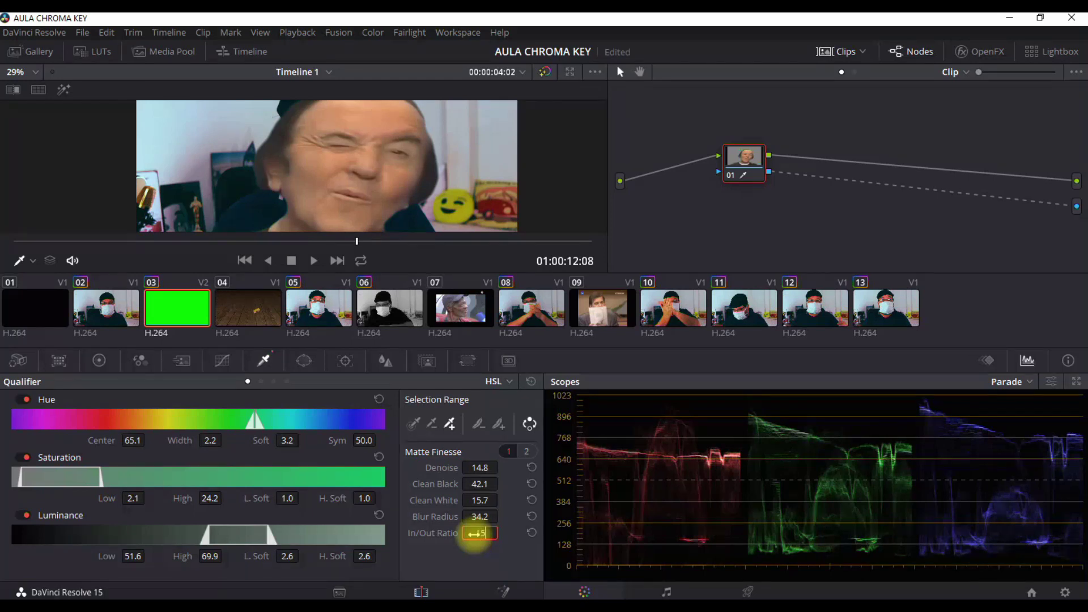
{"action": "scroll", "coordinate": [218, 124], "scroll_direction": "down", "scroll_amount": 4}
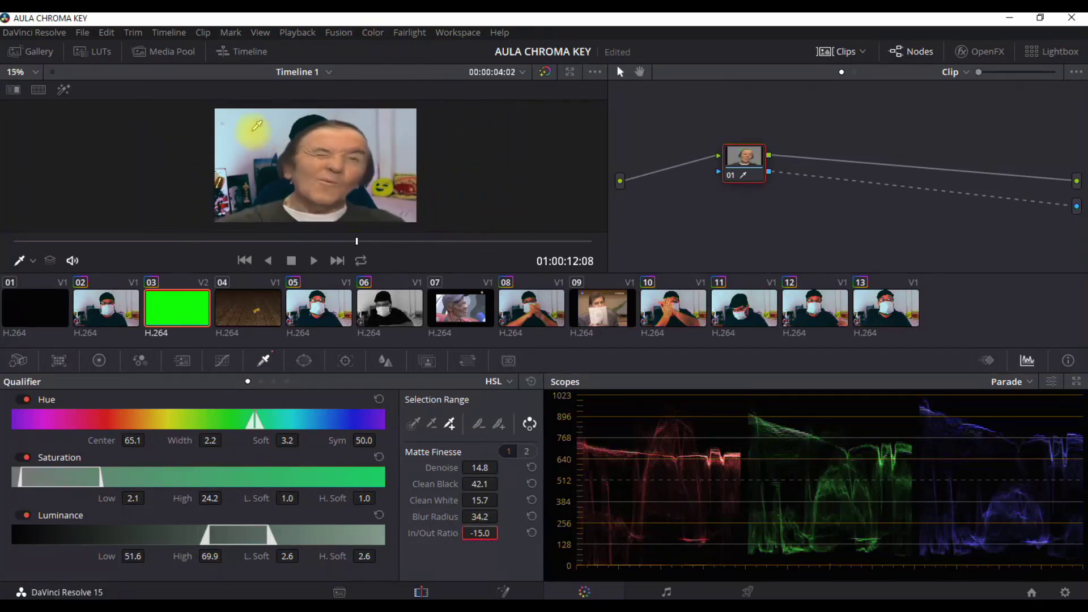
{"action": "scroll", "coordinate": [281, 211], "scroll_direction": "up", "scroll_amount": 1}
{"action": "scroll", "coordinate": [275, 211], "scroll_direction": "up", "scroll_amount": 1}
{"action": "scroll", "coordinate": [266, 211], "scroll_direction": "up", "scroll_amount": 1}
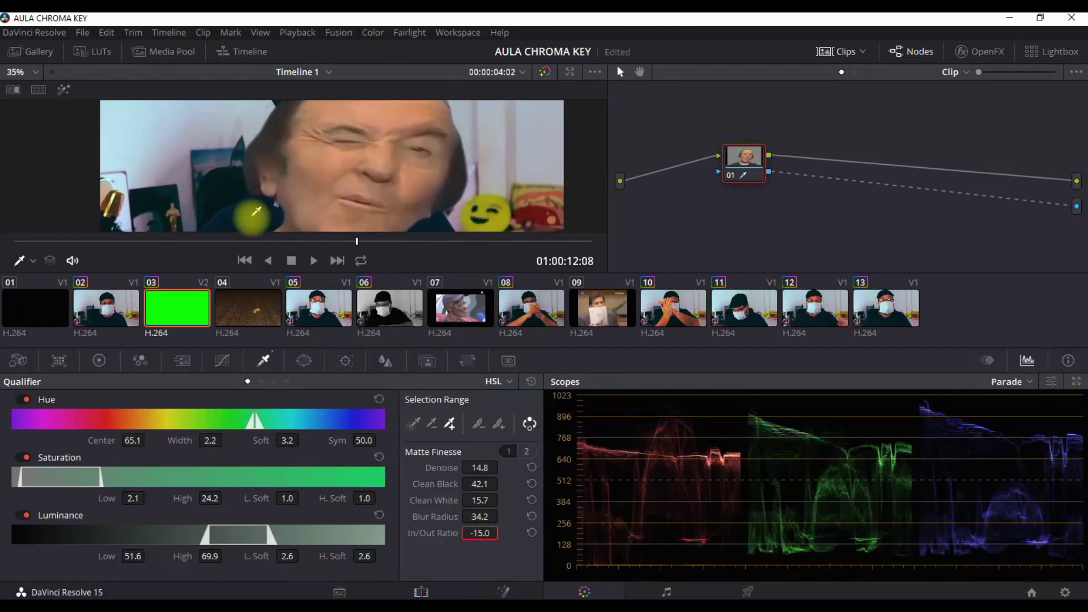
{"action": "scroll", "coordinate": [258, 211], "scroll_direction": "up", "scroll_amount": 2}
{"action": "scroll", "coordinate": [257, 211], "scroll_direction": "up", "scroll_amount": 1}
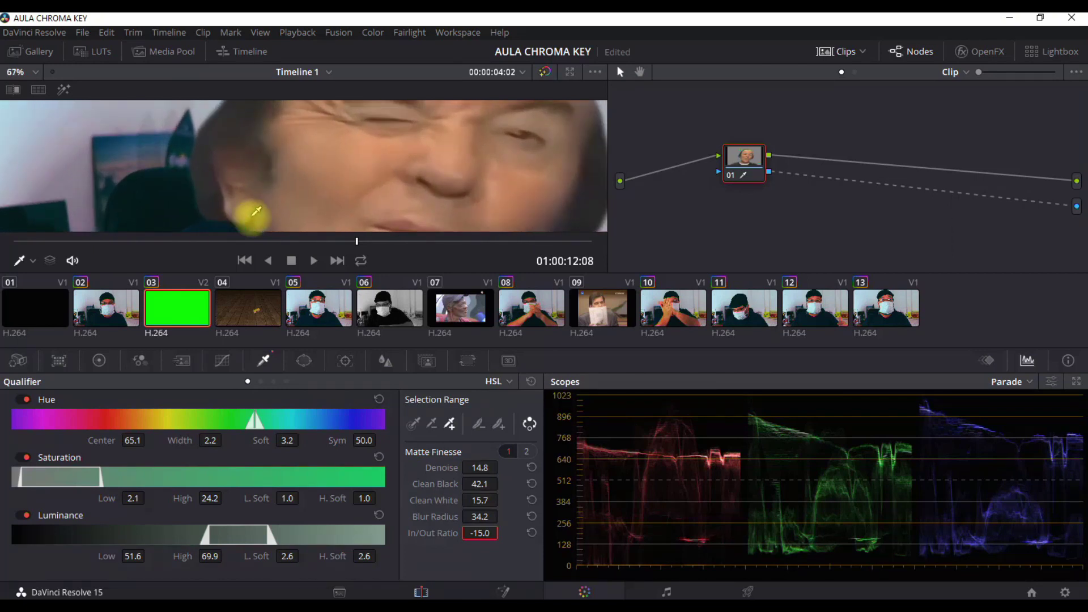
{"action": "scroll", "coordinate": [257, 211], "scroll_direction": "down", "scroll_amount": 1}
{"action": "scroll", "coordinate": [256, 211], "scroll_direction": "down", "scroll_amount": 2}
{"action": "scroll", "coordinate": [256, 211], "scroll_direction": "down", "scroll_amount": 1}
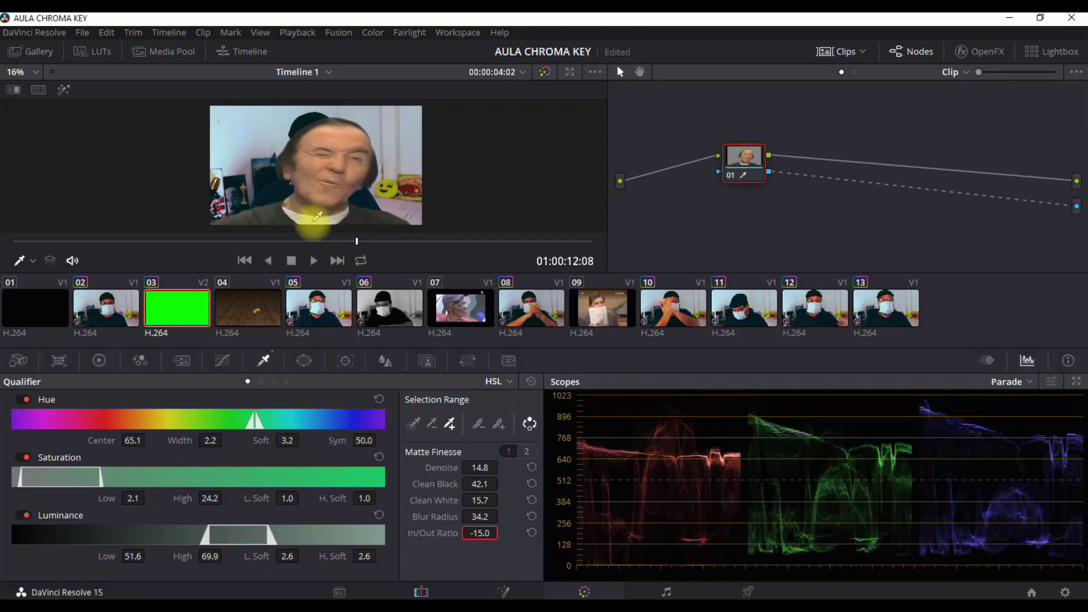
{"action": "key", "text": "shift+h"}
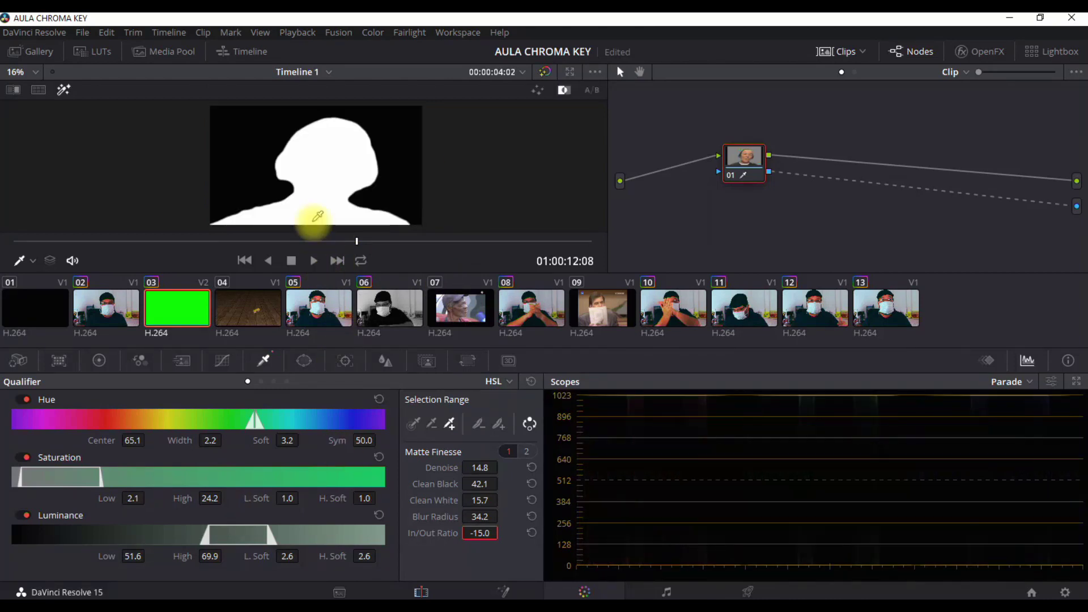
{"action": "key", "text": "shift+h"}
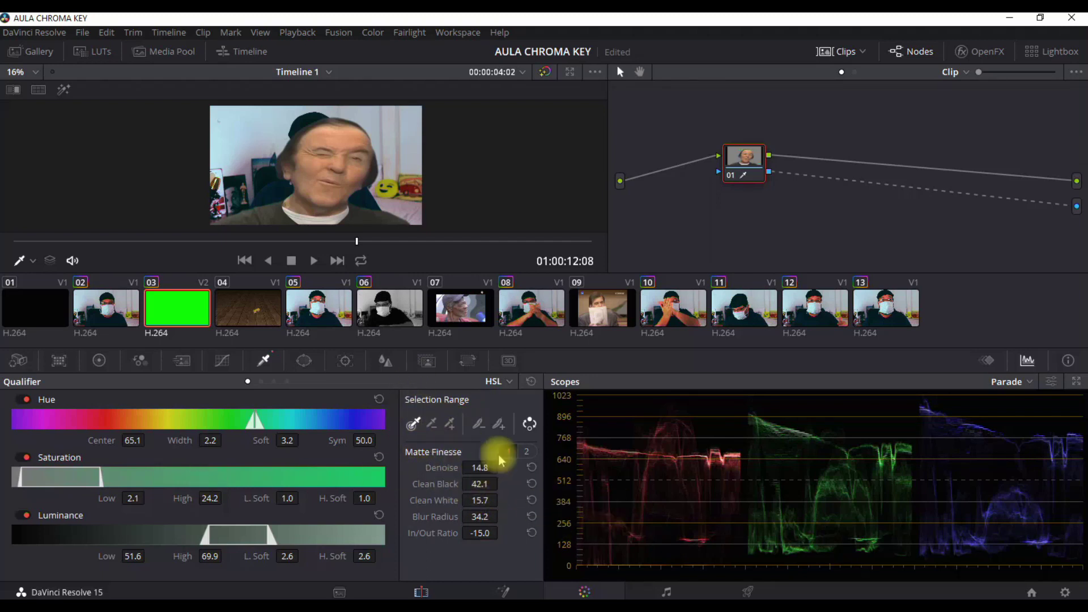
{"action": "left_click", "coordinate": [530, 451]}
{"action": "left_click", "coordinate": [508, 451]}
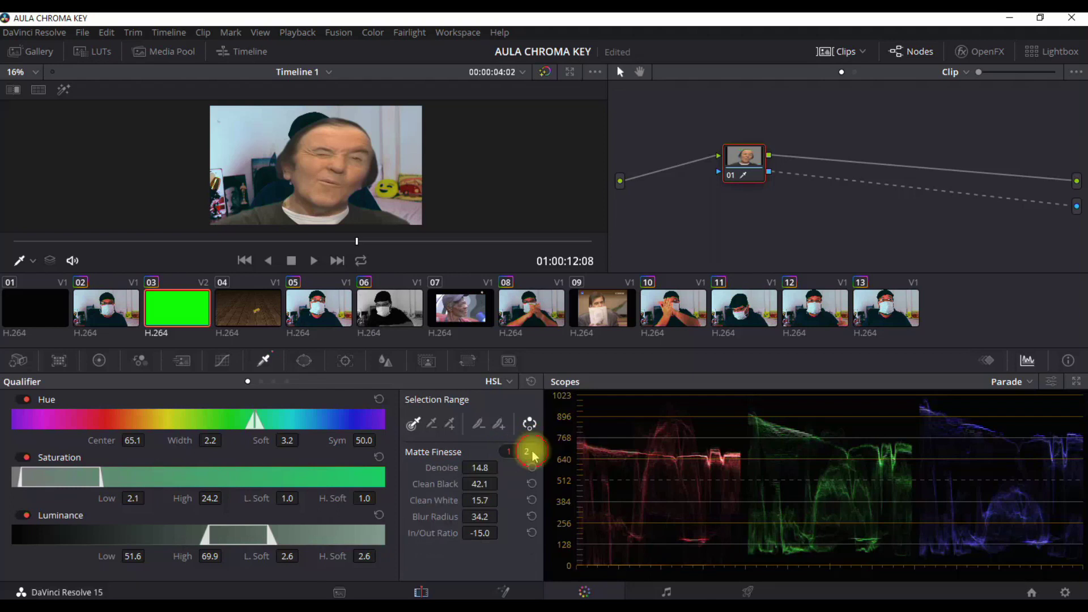
{"action": "left_click", "coordinate": [526, 451]}
{"action": "left_click", "coordinate": [508, 451]}
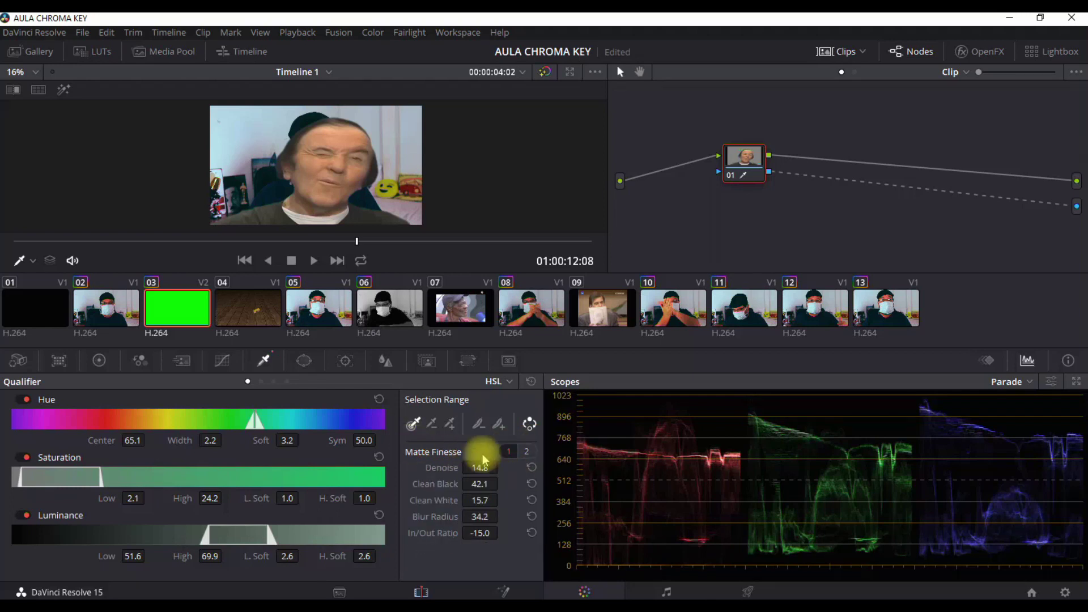
{"action": "left_click", "coordinate": [532, 452]}
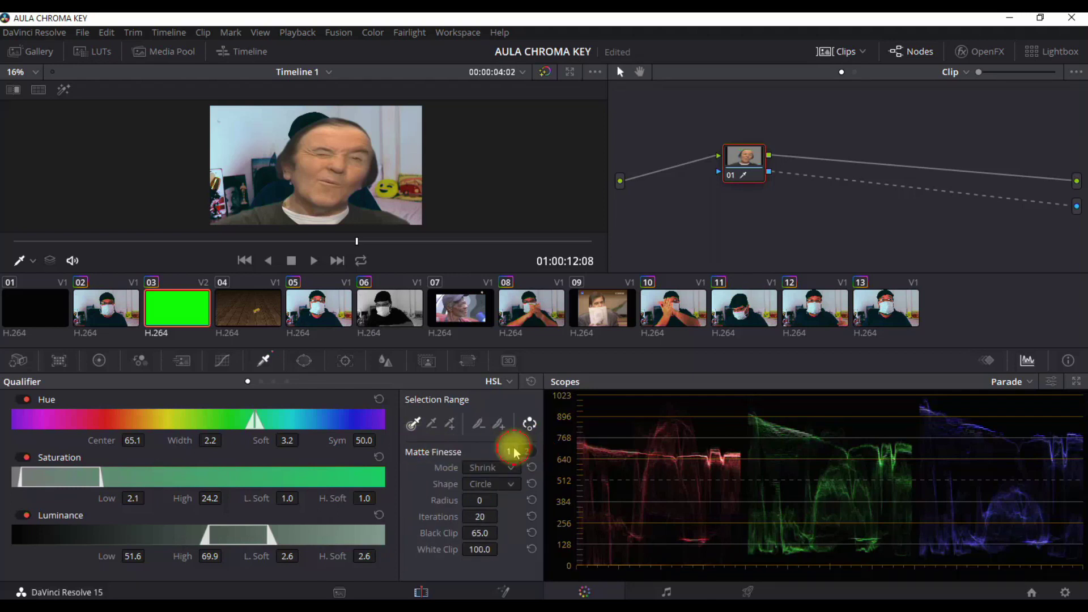
{"action": "left_click", "coordinate": [510, 451]}
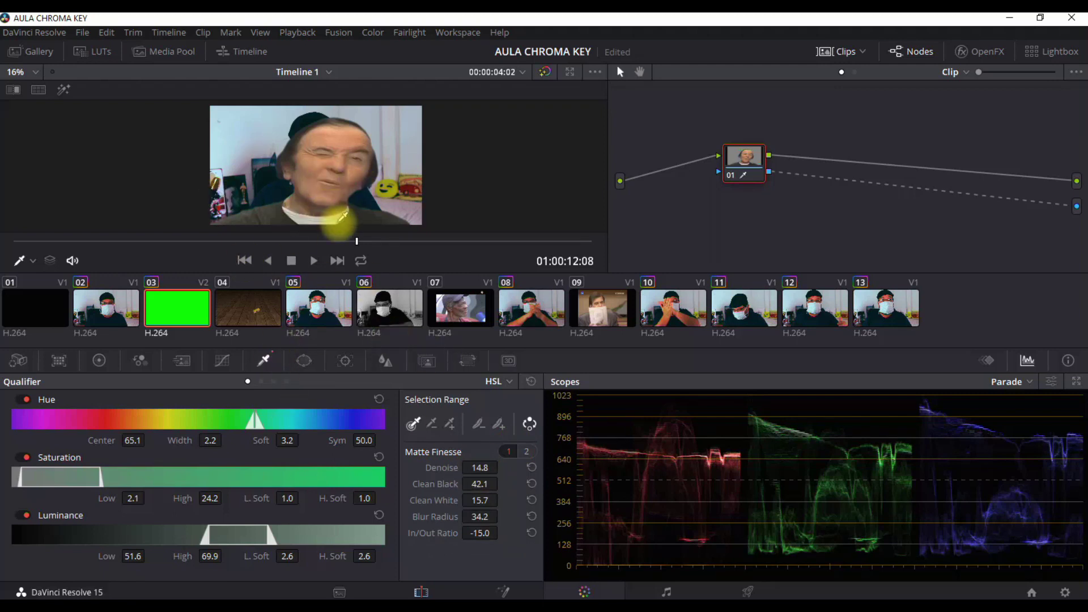
{"action": "key", "text": "shift+h"}
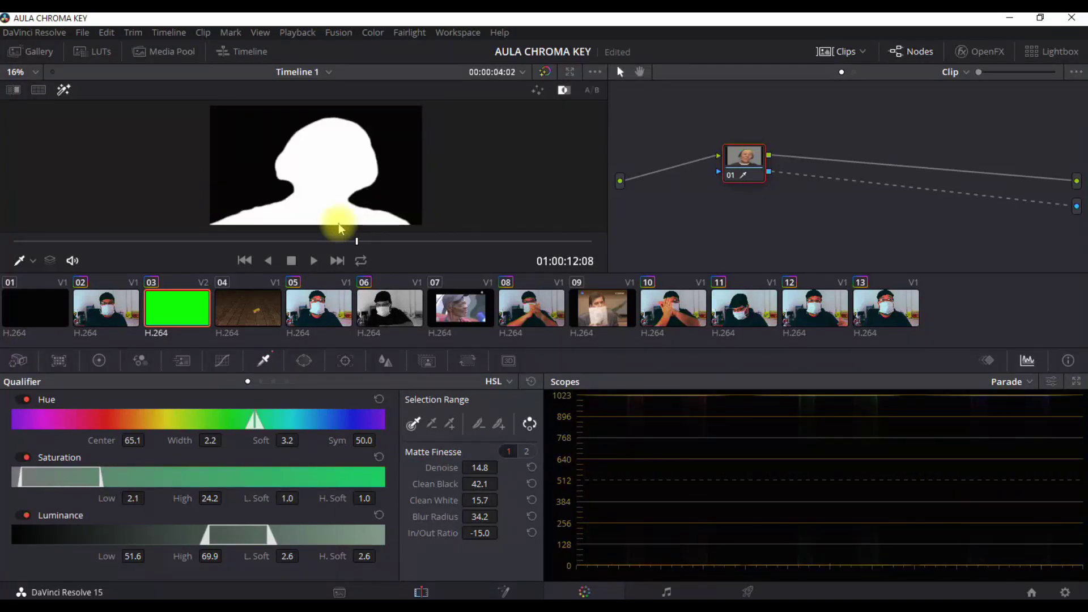
{"action": "key", "text": "shift+h"}
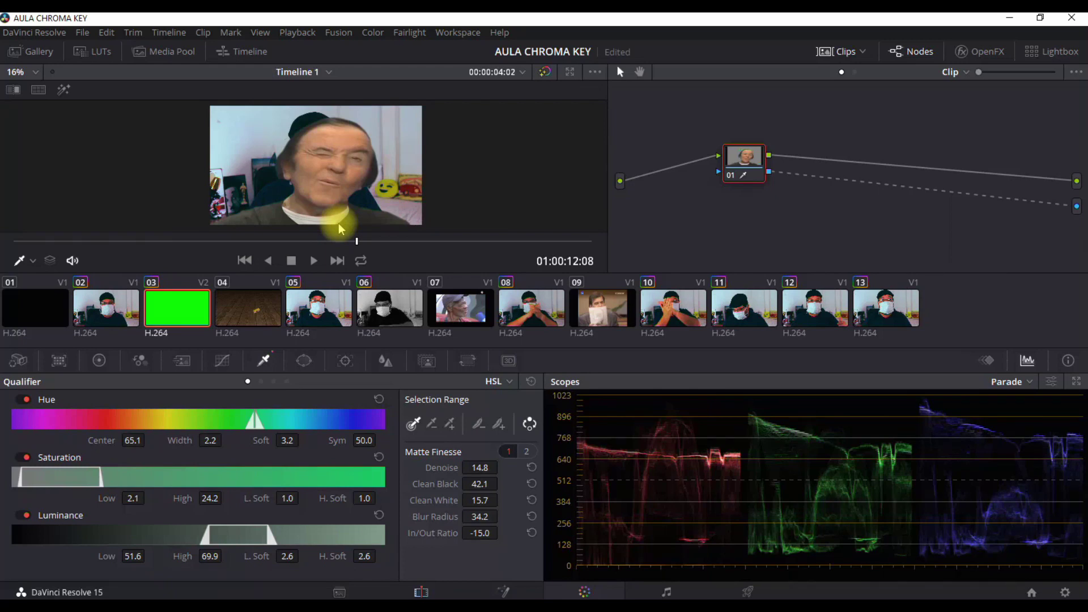